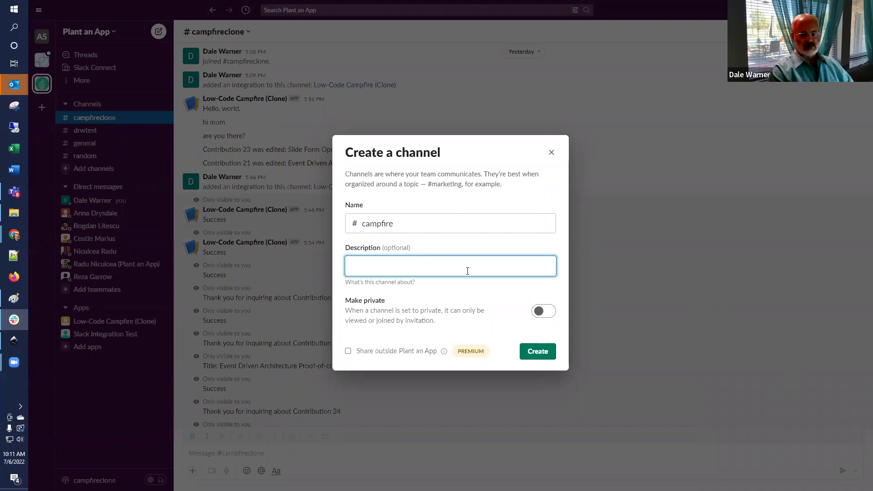
Create the campfire channel with the description "Information from the Campfire.plantanapp.com website" without adding any people.
{"action": "type", "text": "Informatio"}
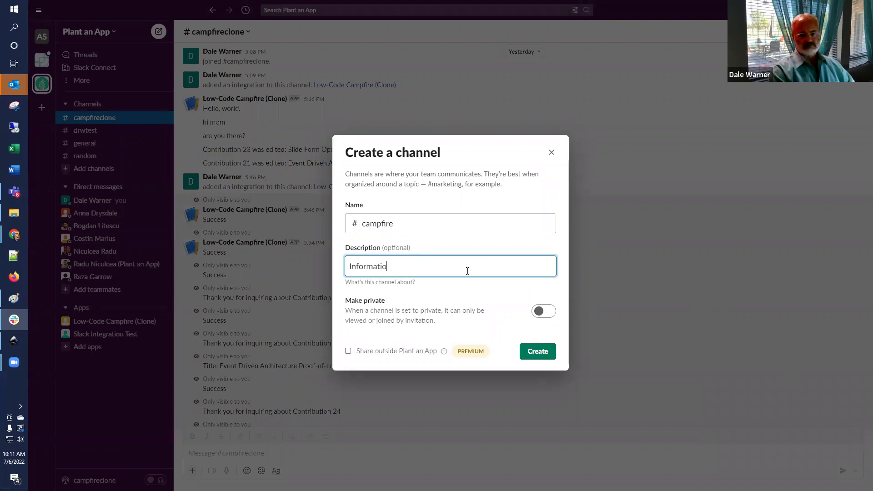
{"action": "type", "text": "n from the Campfire."}
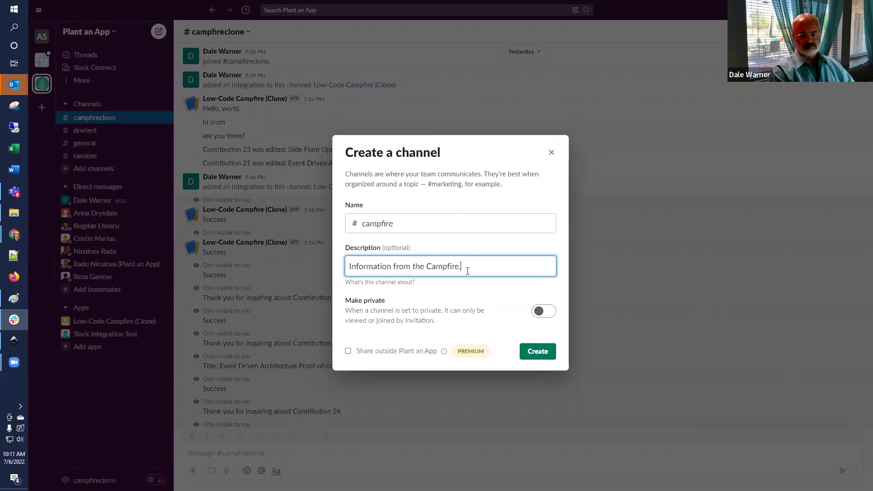
{"action": "type", "text": "plantanapp.com website"}
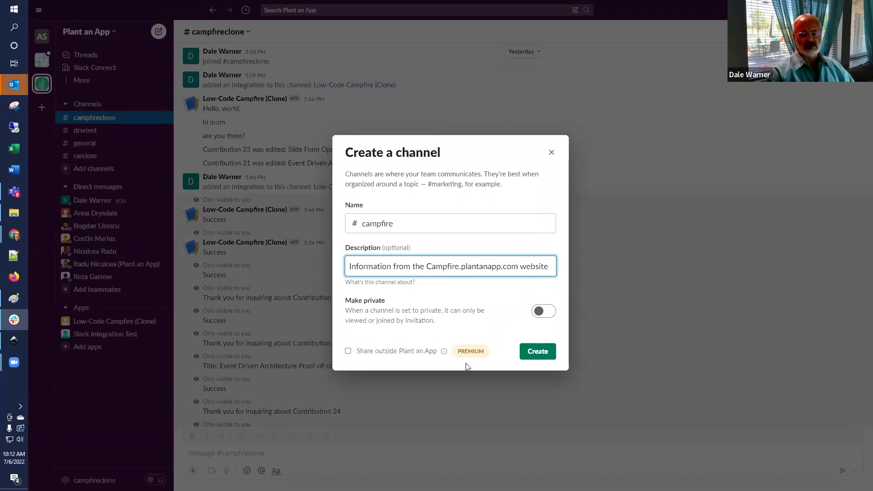
{"action": "left_click", "coordinate": [542, 359]}
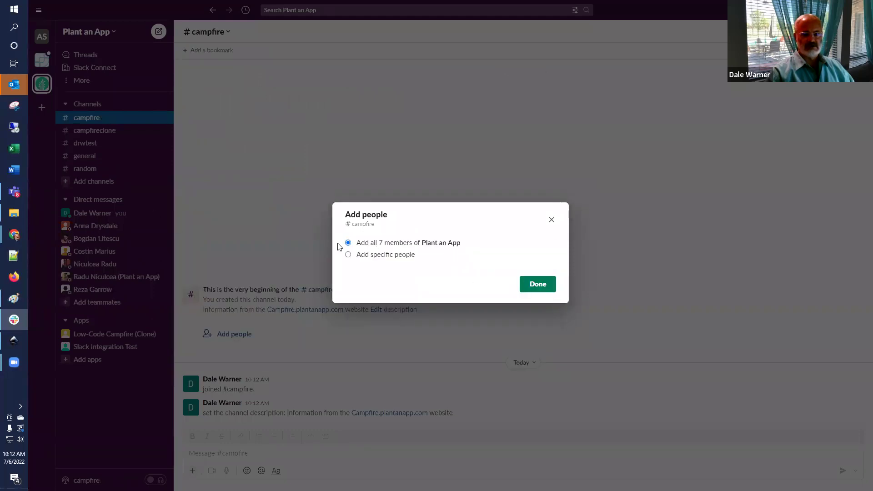
{"action": "left_click", "coordinate": [367, 255]}
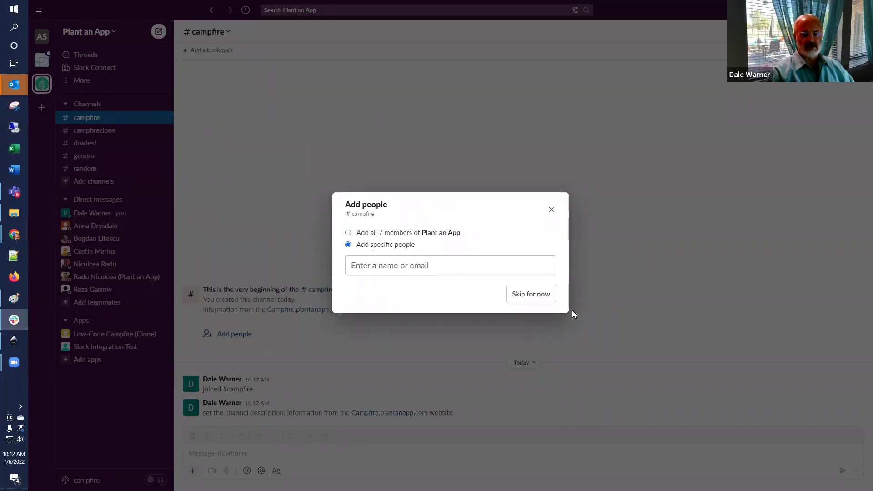
{"action": "left_click", "coordinate": [530, 296]}
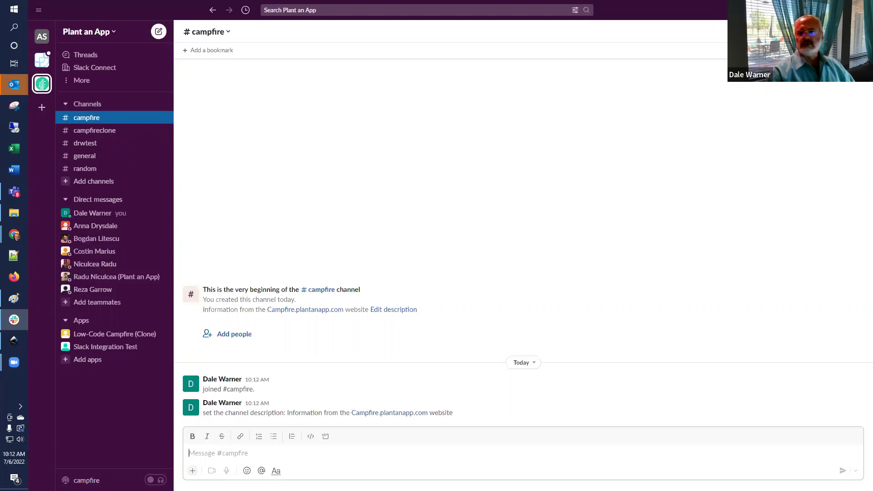
Switch to the Slack API site in Chrome and open the list of your apps.
{"action": "double_click", "coordinate": [194, 6]}
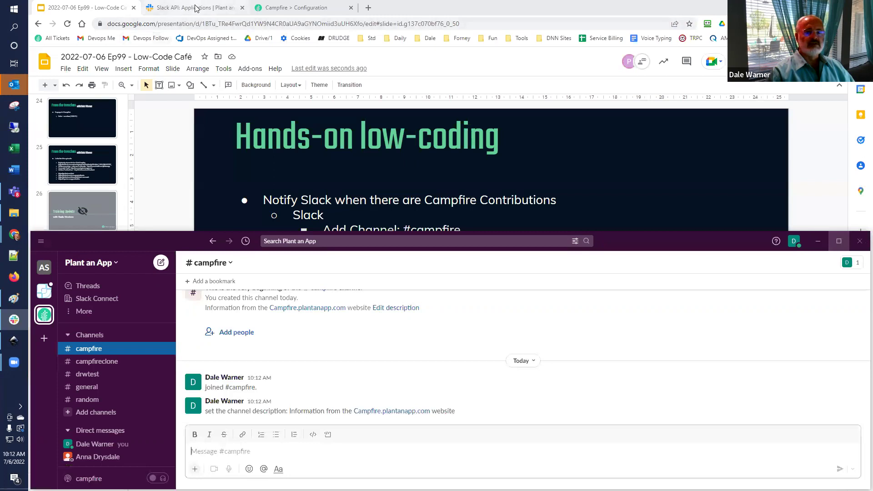
{"action": "left_click", "coordinate": [197, 8]}
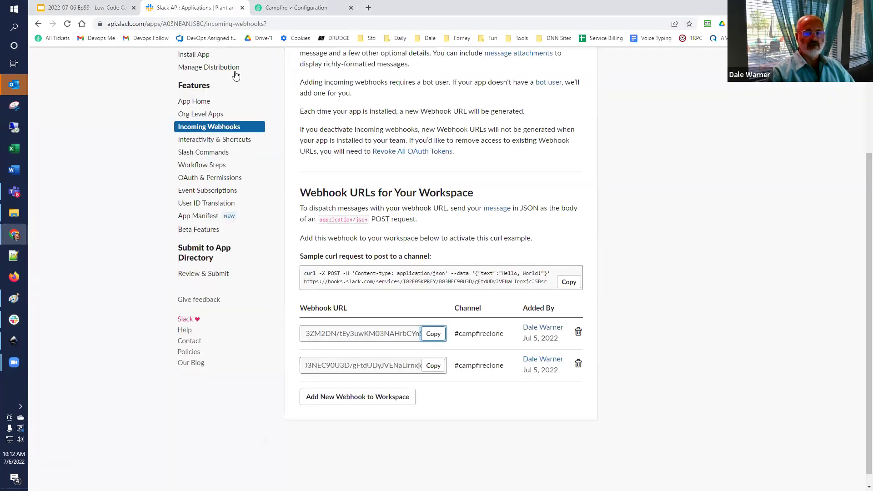
{"action": "scroll", "coordinate": [200, 118], "scroll_direction": "up", "scroll_amount": 3}
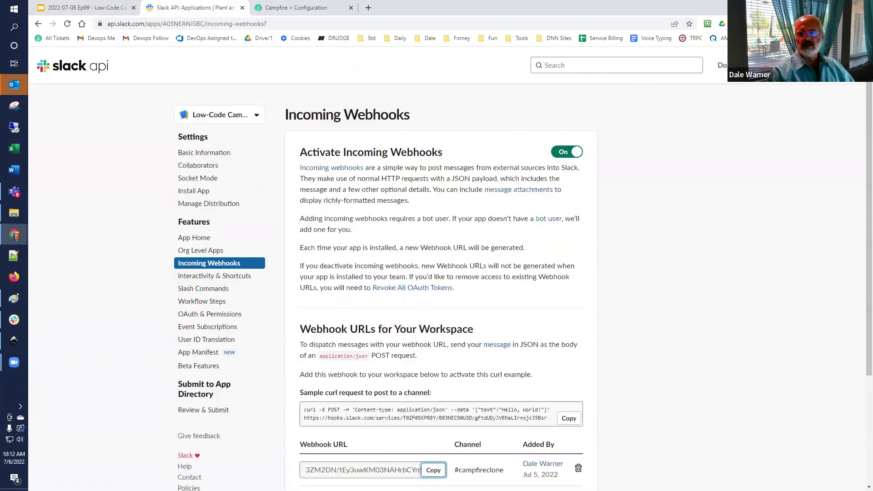
{"action": "left_click", "coordinate": [773, 65]}
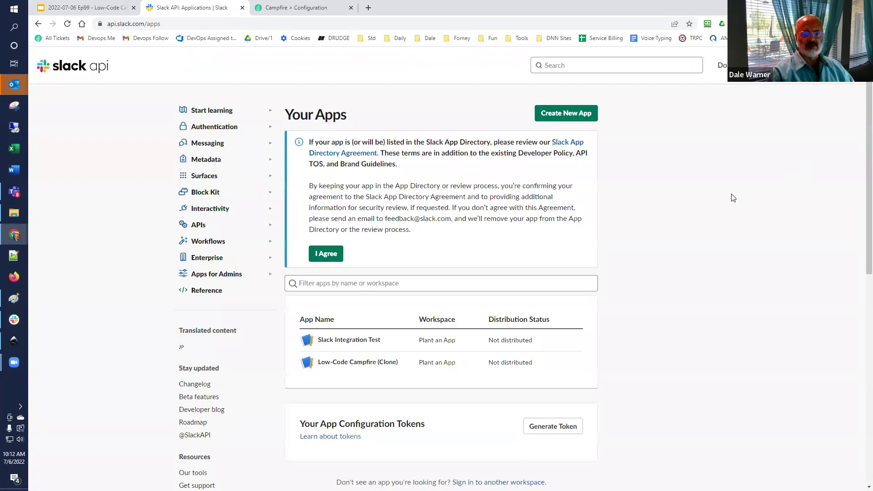
Create a Slack app from scratch named "Low-Code Campfire" in the Plant an App workspace.
{"action": "scroll", "coordinate": [572, 243], "scroll_direction": "down", "scroll_amount": 2}
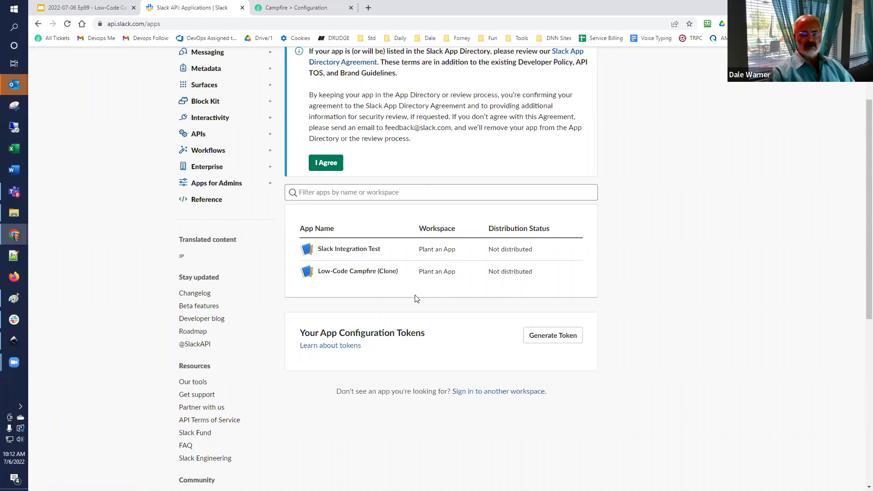
{"action": "scroll", "coordinate": [419, 293], "scroll_direction": "up", "scroll_amount": 2}
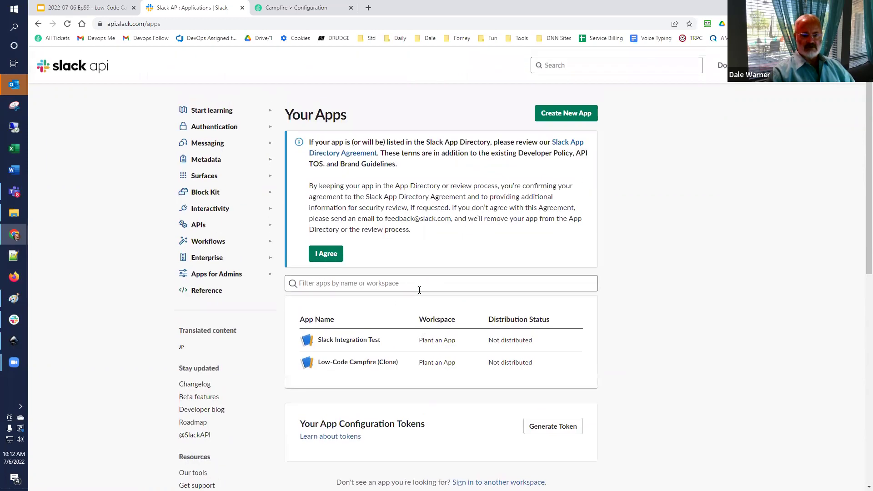
{"action": "left_click", "coordinate": [570, 114]}
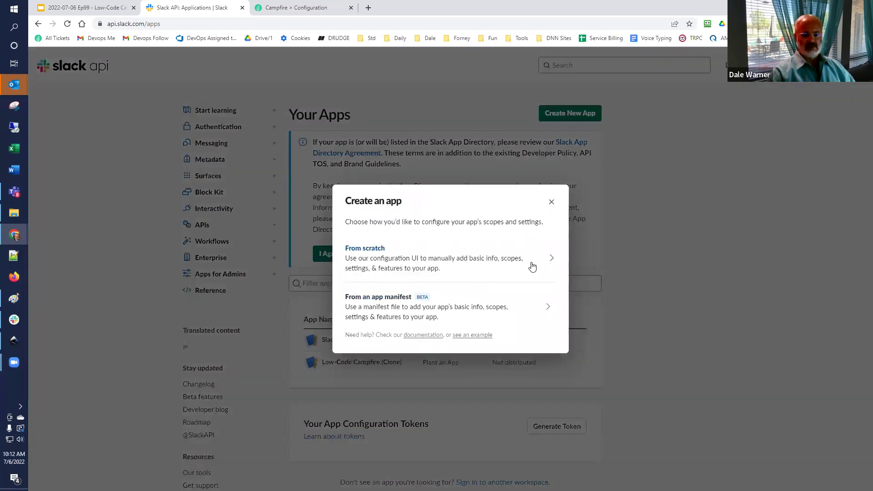
{"action": "left_click", "coordinate": [550, 259]}
{"action": "left_click", "coordinate": [440, 207]}
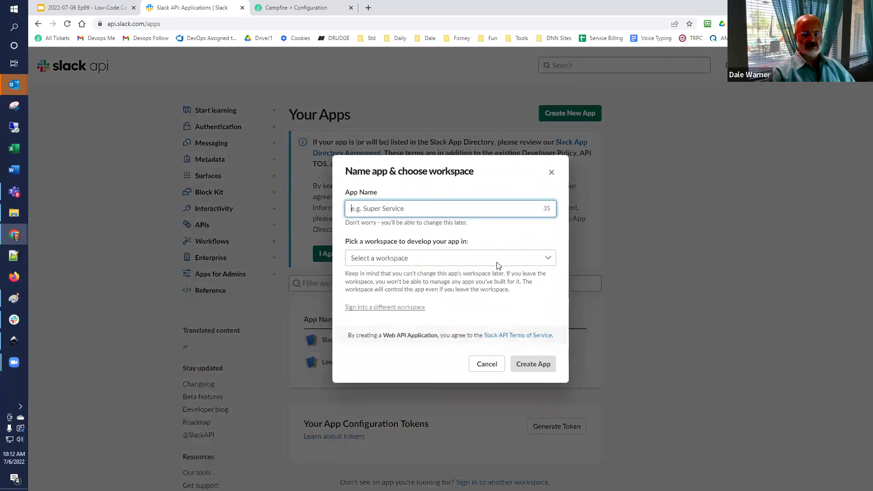
{"action": "type", "text": "Low-Code Campfire"}
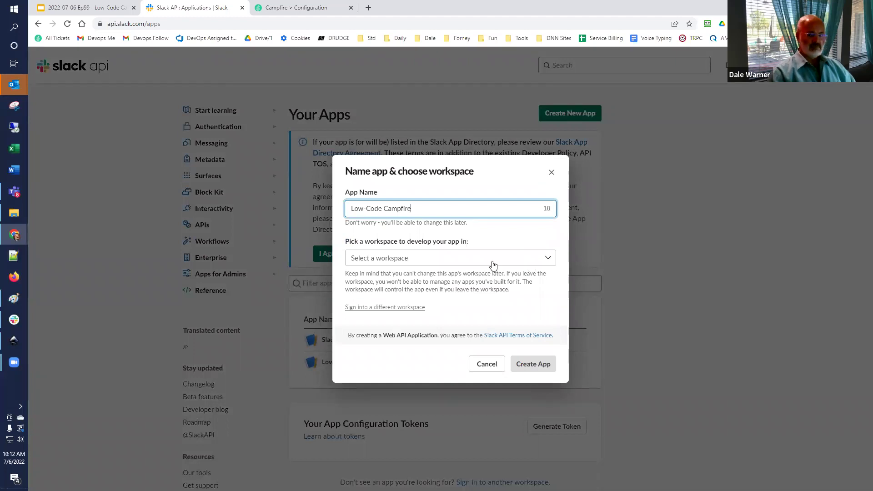
{"action": "left_click", "coordinate": [494, 258]}
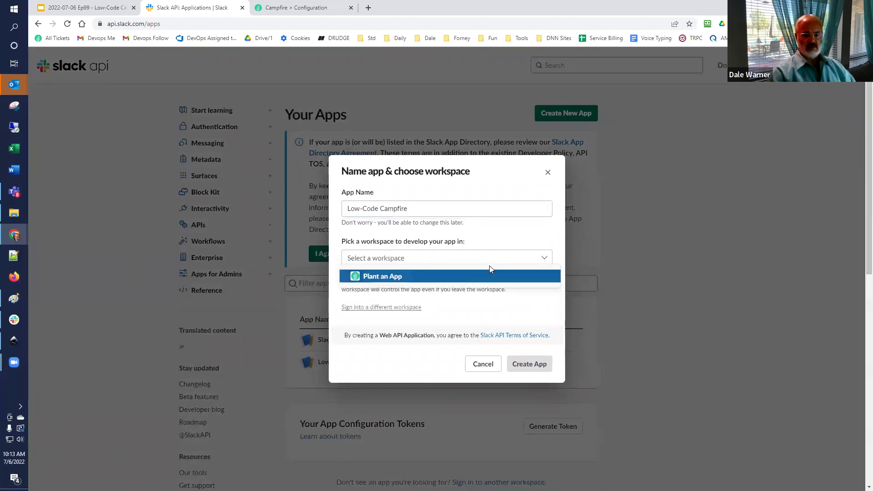
{"action": "left_click", "coordinate": [393, 277]}
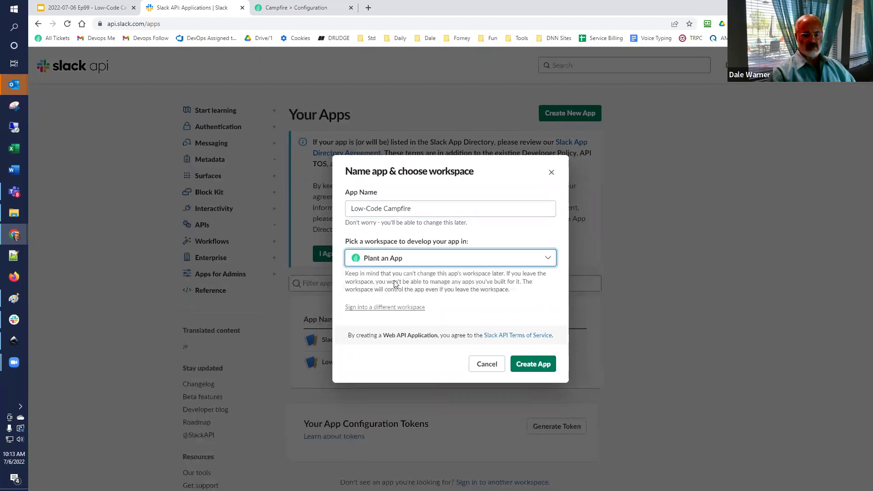
{"action": "left_click", "coordinate": [540, 370]}
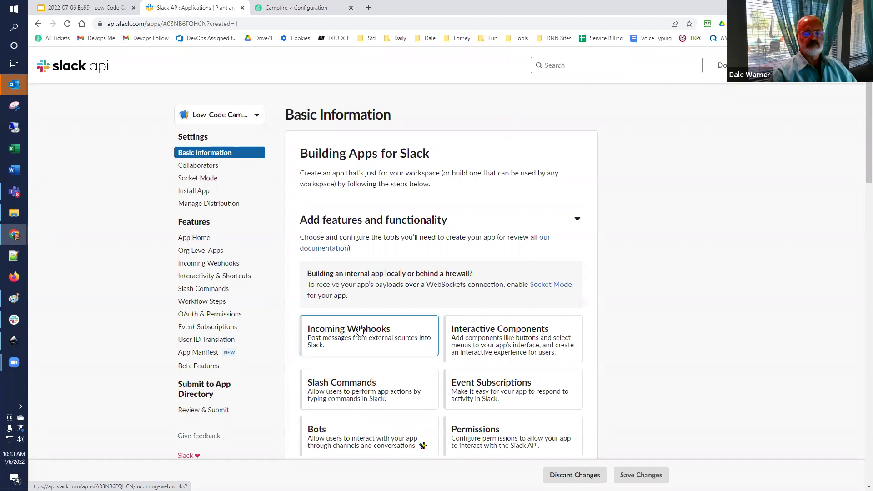
Activate incoming webhooks for the Low-Code Campfire app and authorize a new webhook that posts to the campfire channel.
{"action": "left_click", "coordinate": [371, 340]}
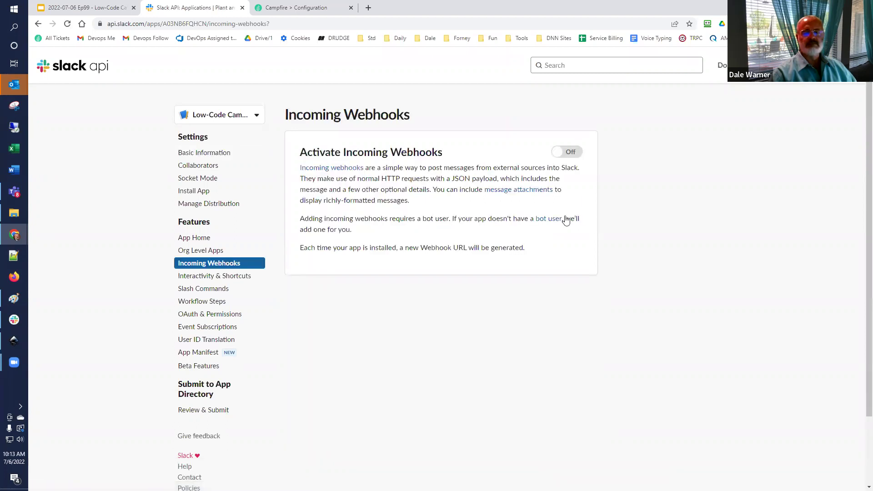
{"action": "left_click", "coordinate": [574, 153]}
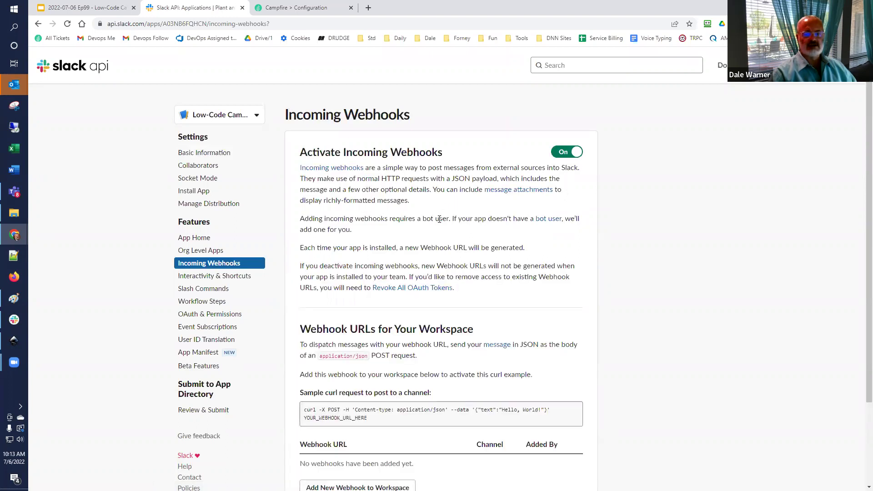
{"action": "scroll", "coordinate": [439, 219], "scroll_direction": "down", "scroll_amount": 3}
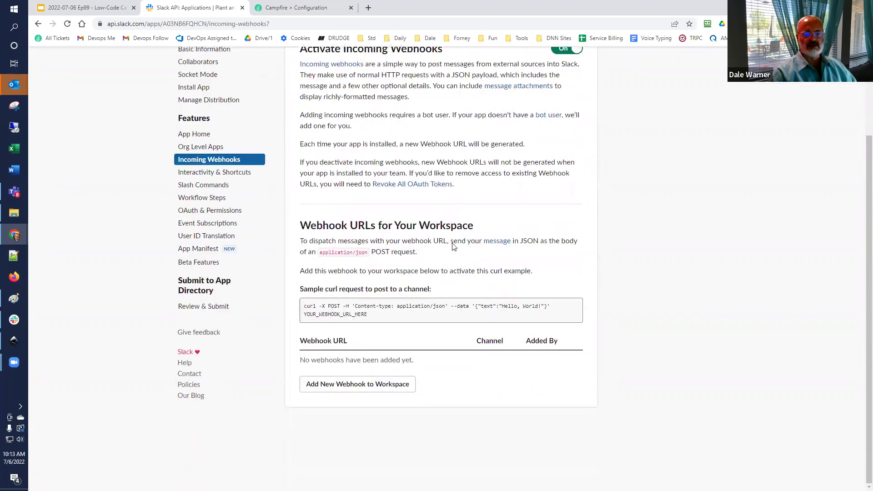
{"action": "left_click", "coordinate": [360, 385]}
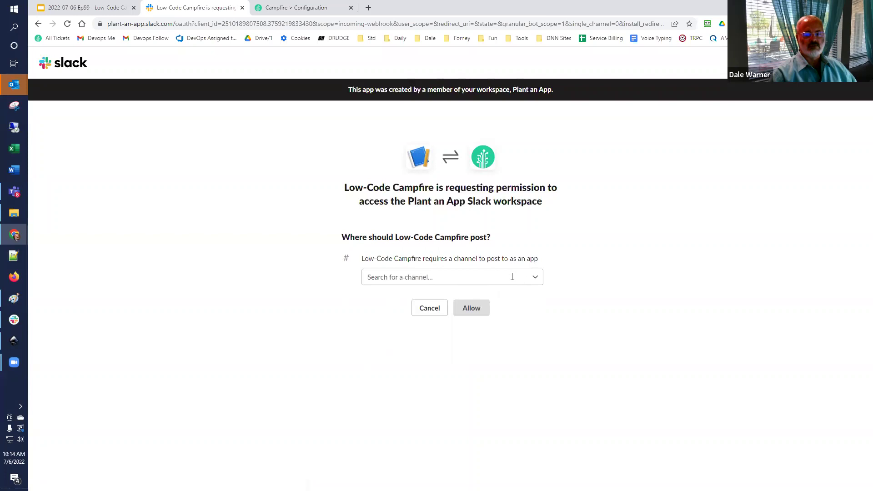
{"action": "left_click", "coordinate": [535, 277]}
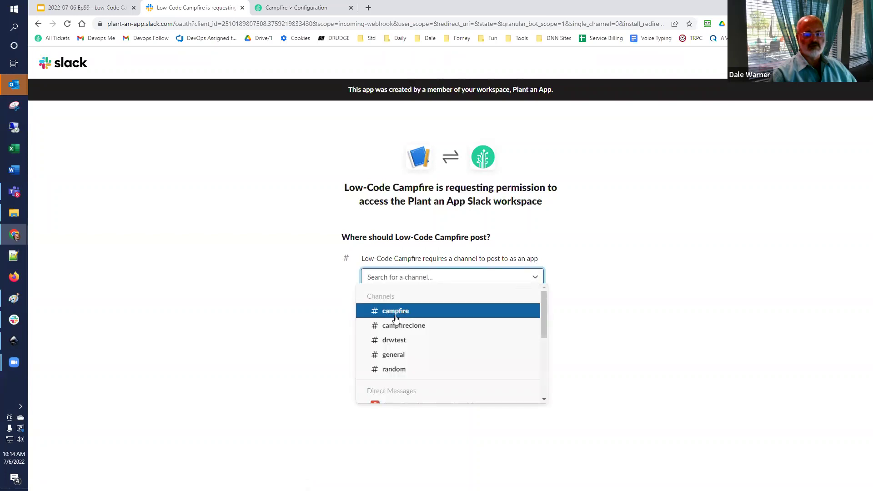
{"action": "left_click", "coordinate": [398, 314]}
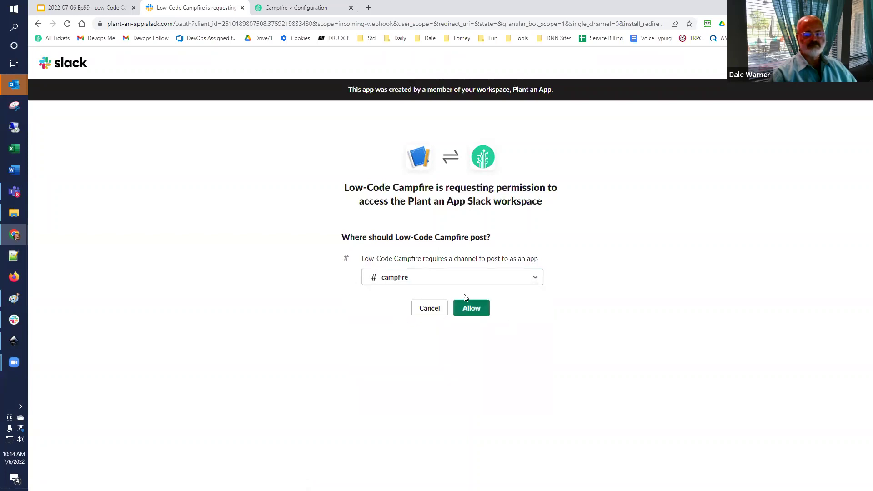
{"action": "left_click", "coordinate": [468, 308]}
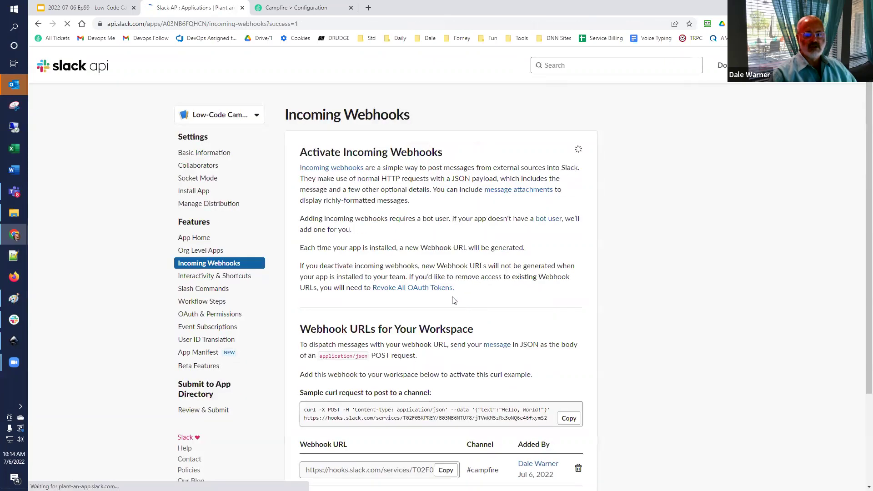
Copy the webhook URL for #campfire and open Swagger Inspector from the Swagger link on the Hands-on low-coding slide.
{"action": "scroll", "coordinate": [366, 360], "scroll_direction": "down", "scroll_amount": 3}
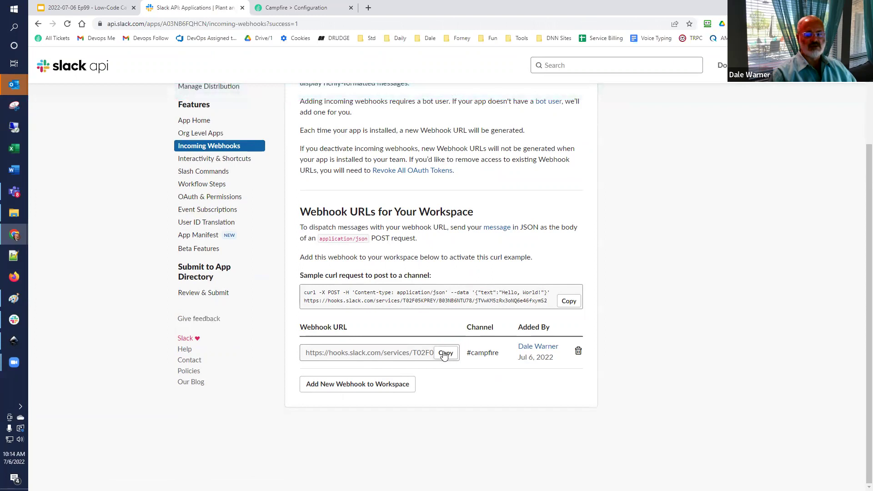
{"action": "left_click", "coordinate": [444, 355]}
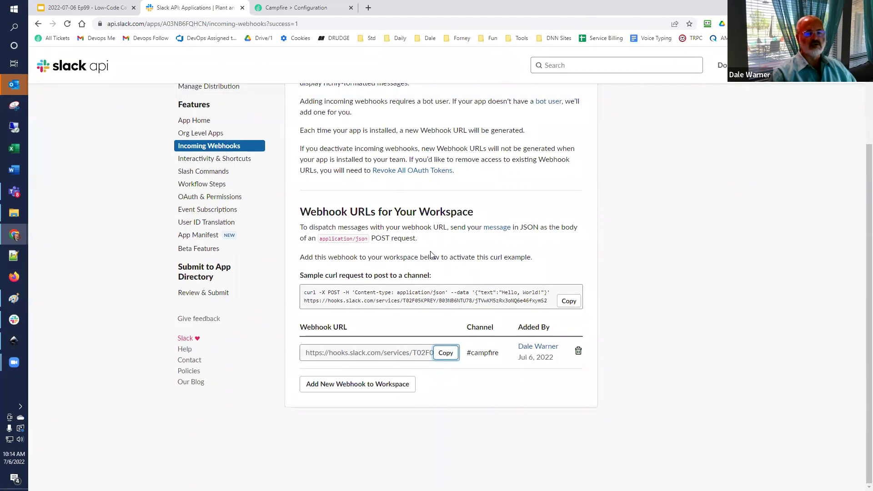
{"action": "left_click", "coordinate": [109, 10]}
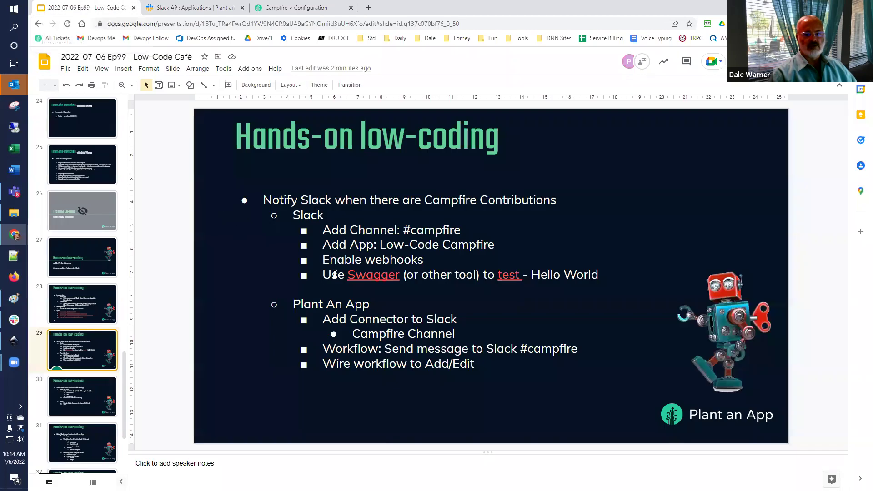
{"action": "left_click", "coordinate": [370, 276]}
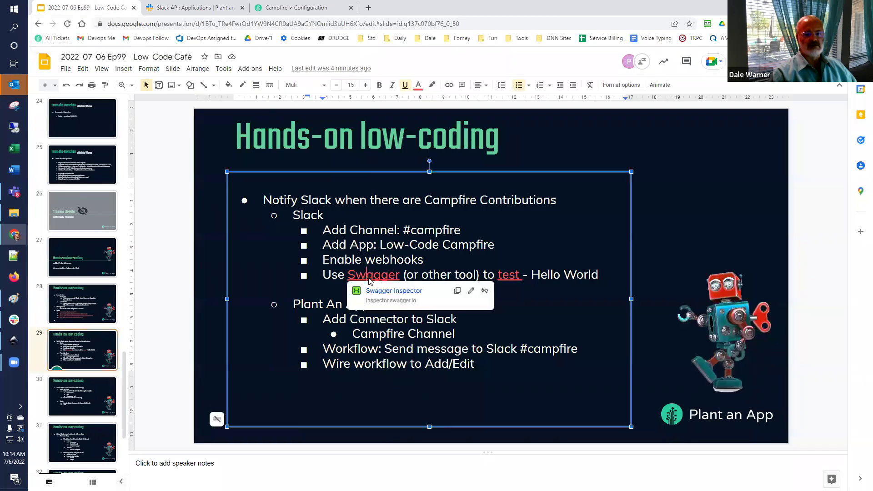
{"action": "left_click", "coordinate": [380, 295]}
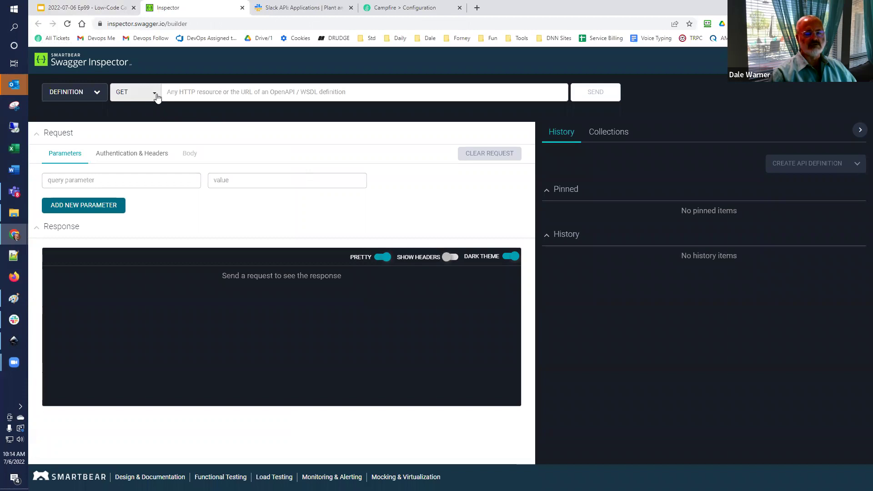
Set the request method to POST and paste the copied Slack webhook URL as the request address.
{"action": "left_click", "coordinate": [154, 93]}
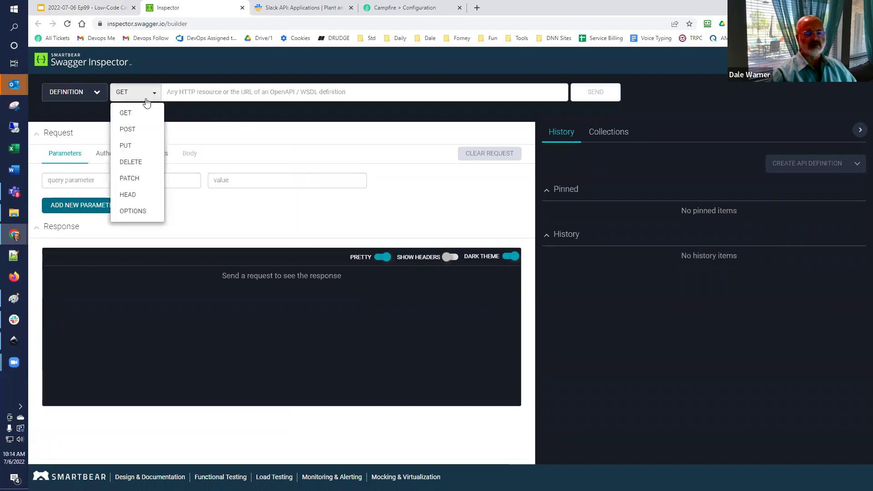
{"action": "left_click", "coordinate": [134, 130]}
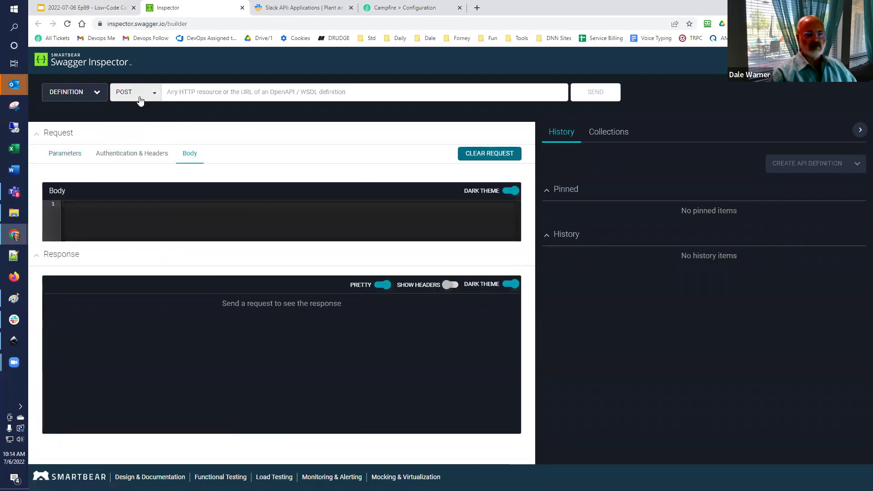
{"action": "left_click", "coordinate": [241, 91]}
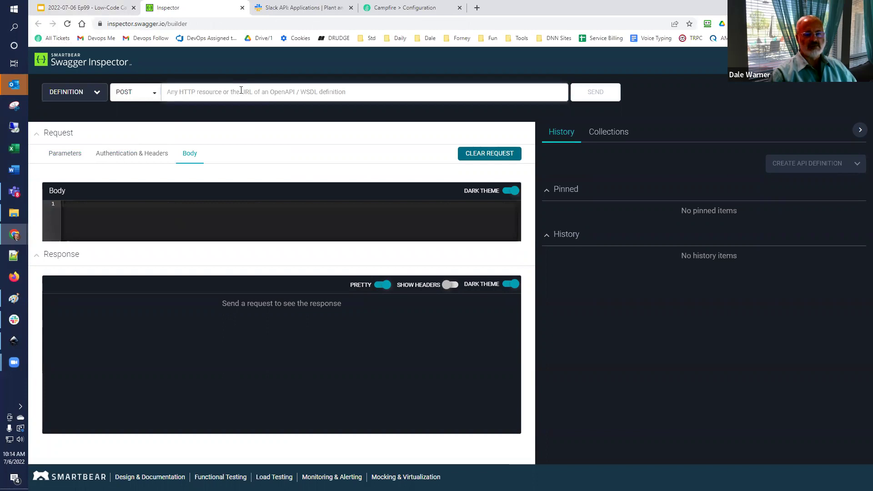
{"action": "key", "text": "ctrl+v"}
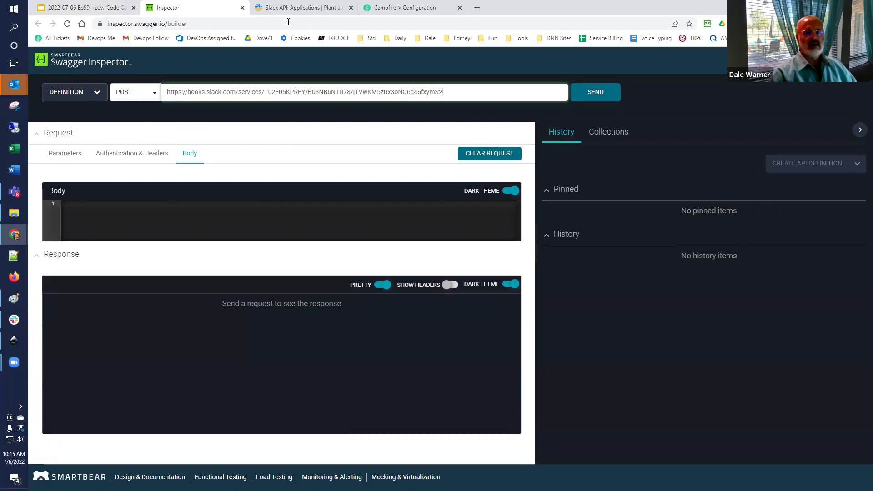
Copy the "Hello, world." JSON payload from the Slack webhook guide linked as "test" on the slide into the Swagger Inspector request body.
{"action": "left_click", "coordinate": [101, 7]}
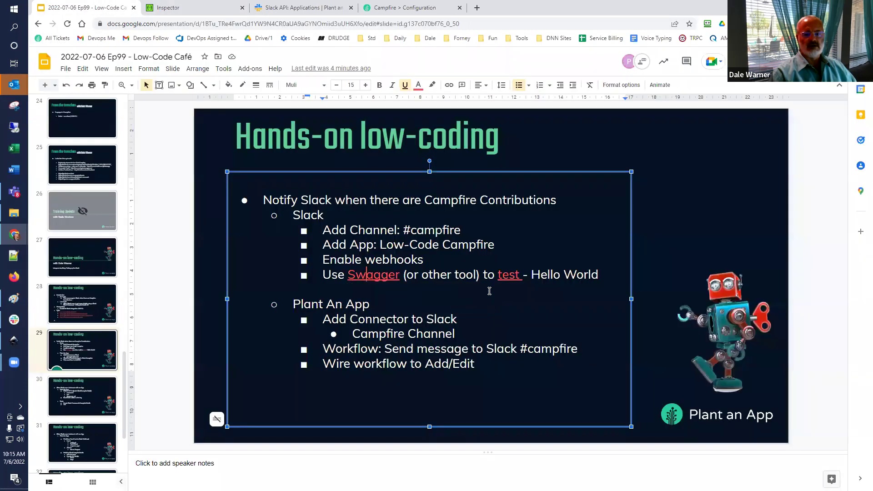
{"action": "left_click", "coordinate": [506, 276]}
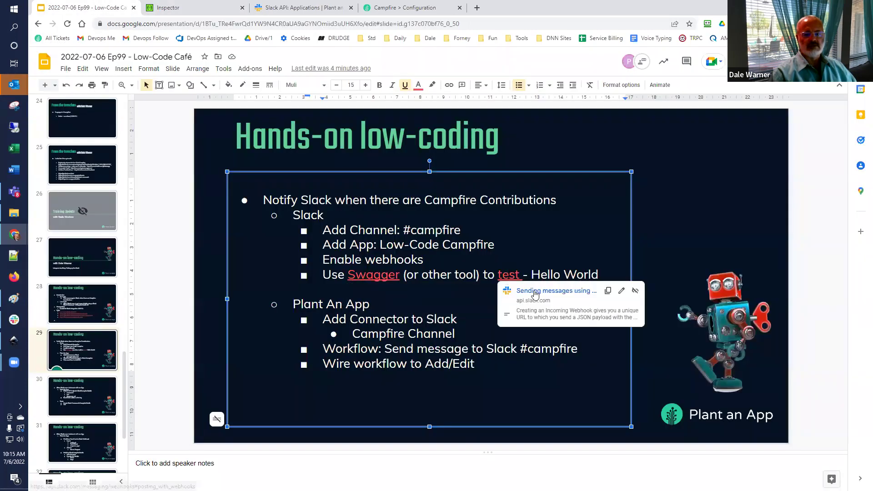
{"action": "left_click", "coordinate": [536, 294]}
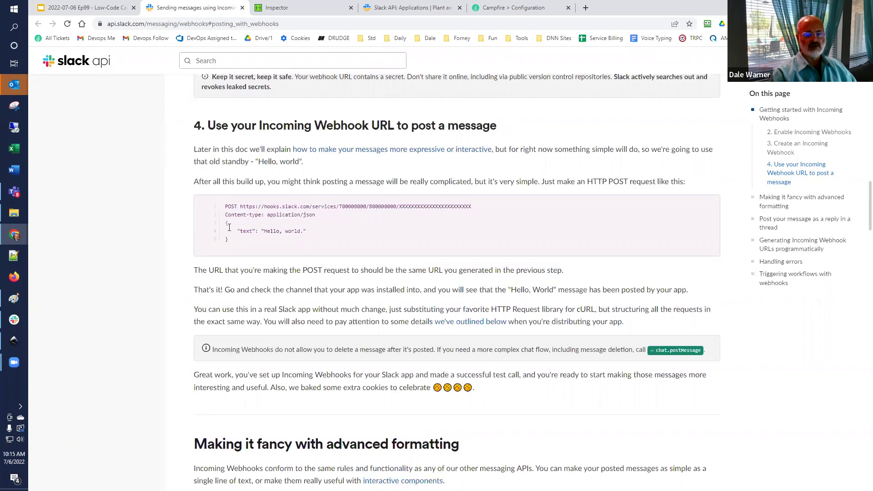
{"action": "left_click_drag", "start_coordinate": [233, 241], "coordinate": [225, 222]}
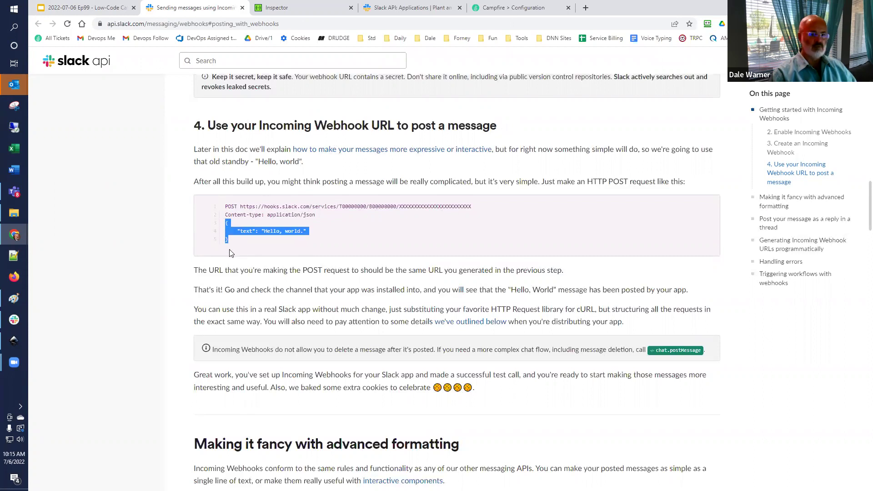
{"action": "left_click", "coordinate": [314, 9]}
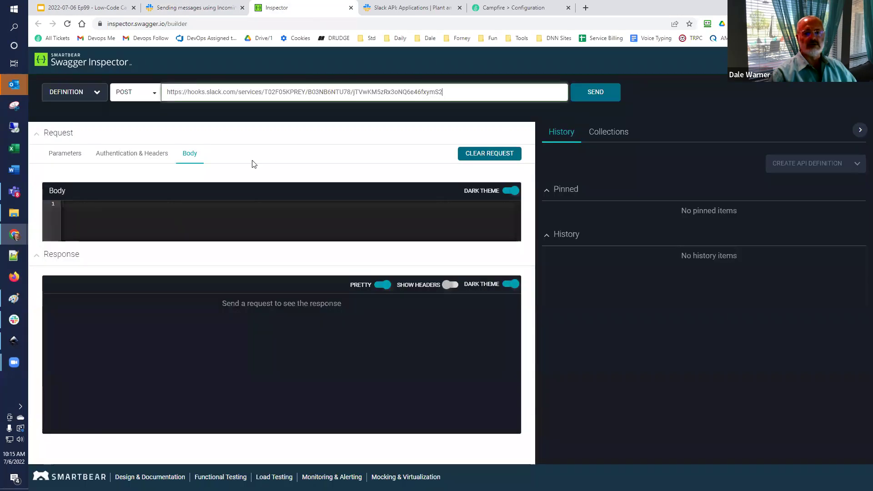
{"action": "left_click", "coordinate": [158, 212]}
{"action": "key", "text": "ctrl+v"}
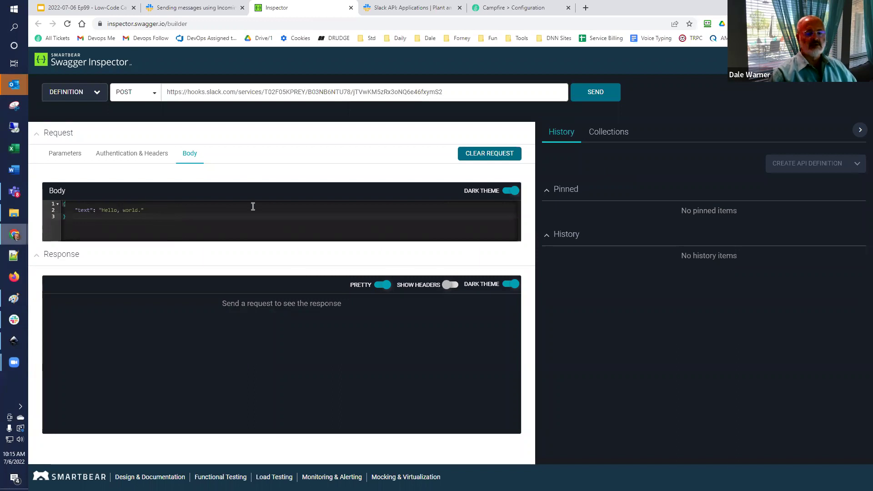
Shrink the browser window to reveal Slack's #campfire channel, and send the POST request to the webhook.
{"action": "key", "text": "super+Down"}
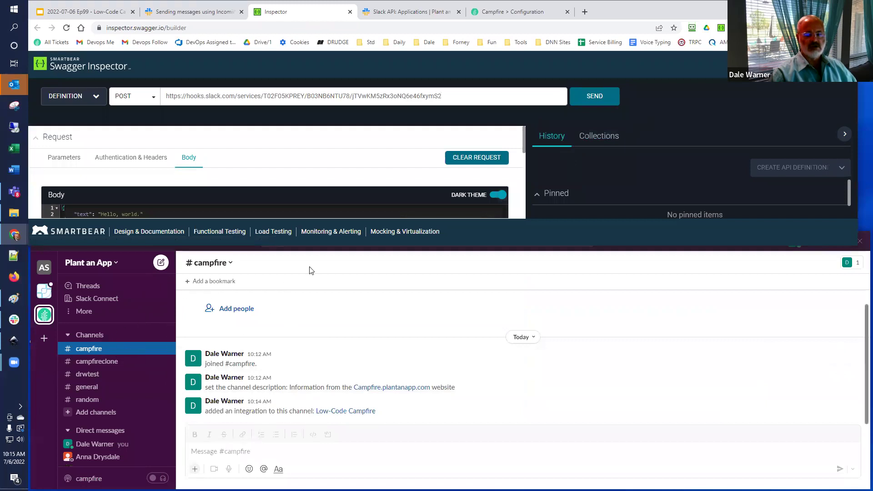
{"action": "scroll", "coordinate": [352, 159], "scroll_direction": "down", "scroll_amount": 1}
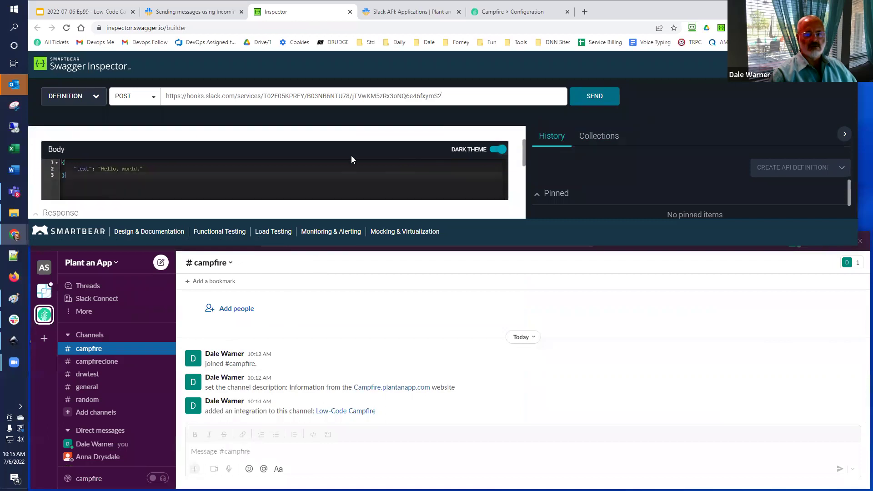
{"action": "scroll", "coordinate": [201, 177], "scroll_direction": "up", "scroll_amount": 1}
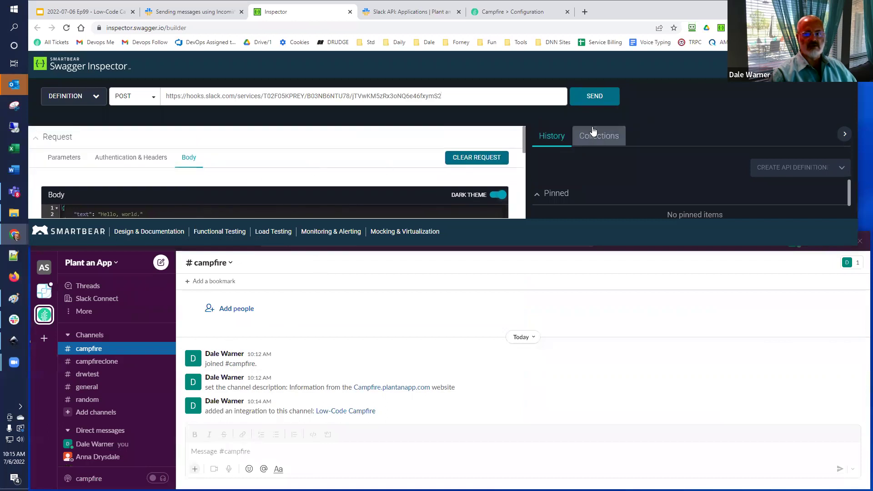
{"action": "left_click", "coordinate": [601, 98]}
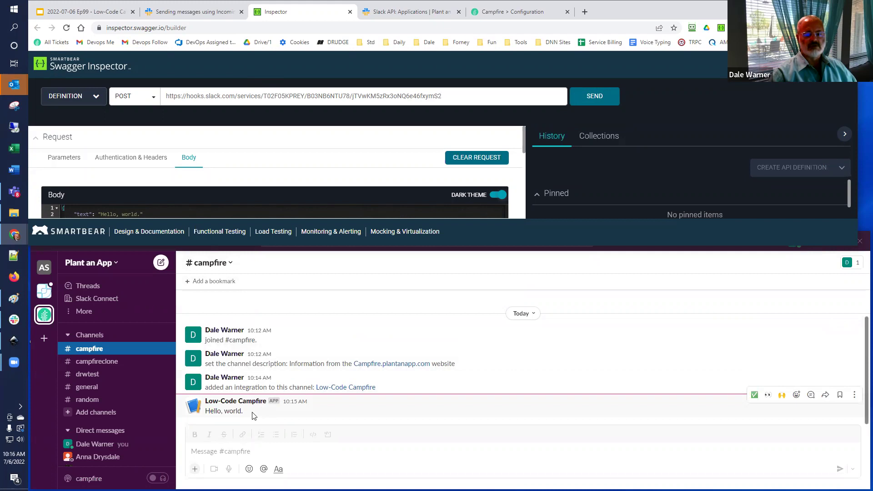
Change the message text in the request body to "Hello, world!!!" and send the request again.
{"action": "scroll", "coordinate": [141, 184], "scroll_direction": "down", "scroll_amount": 1}
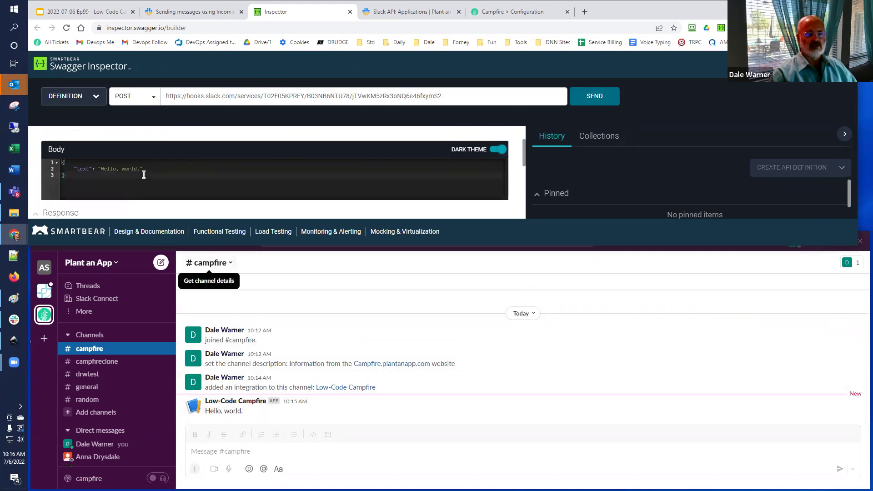
{"action": "key", "text": "BackSpace"}
{"action": "type", "text": "!!!"}
{"action": "left_click", "coordinate": [602, 97]}
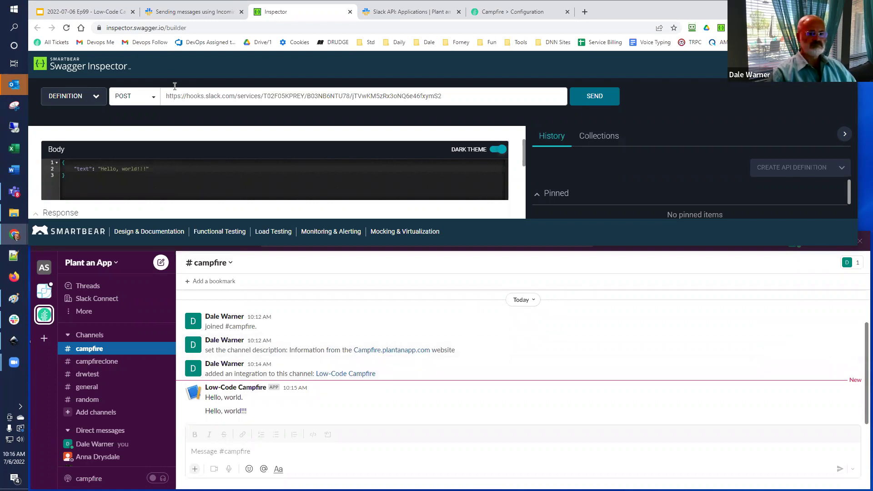
Check the Hands-on low-coding slide in the maximized browser, and open the Connectors list in the Campfire configuration.
{"action": "left_click", "coordinate": [94, 13]}
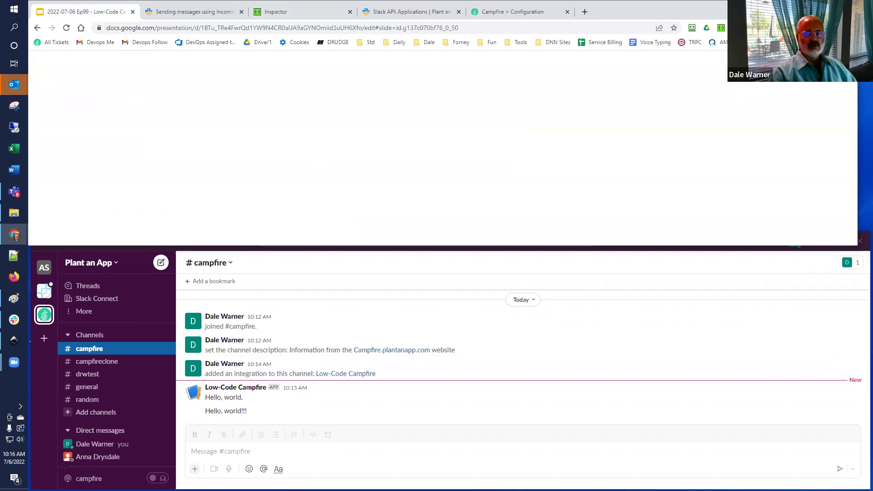
{"action": "key", "text": "super+Up"}
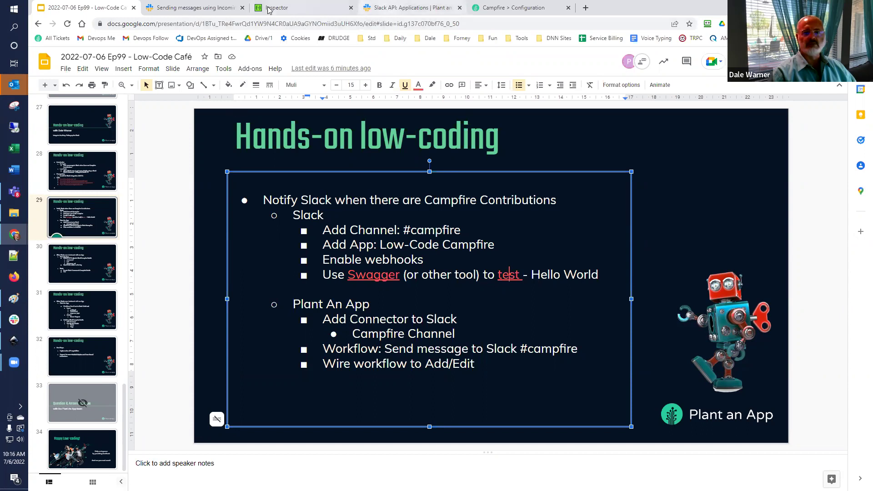
{"action": "left_click", "coordinate": [521, 10]}
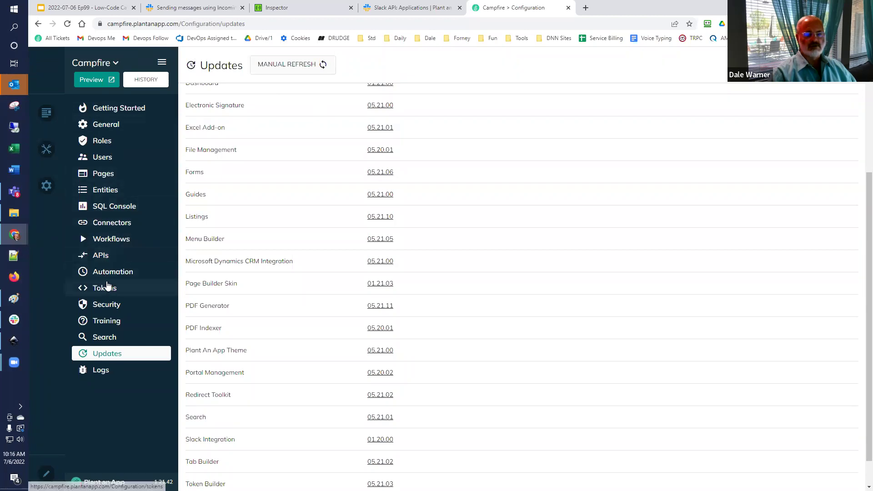
{"action": "left_click", "coordinate": [110, 222]}
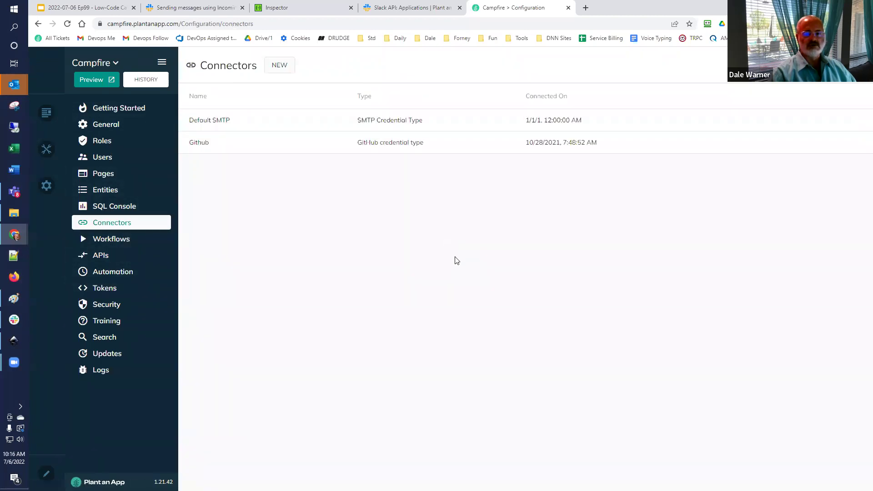
Start a new connector named "Slack post to #Campfire" with the connector type Slack (WebHook).
{"action": "left_click", "coordinate": [281, 66]}
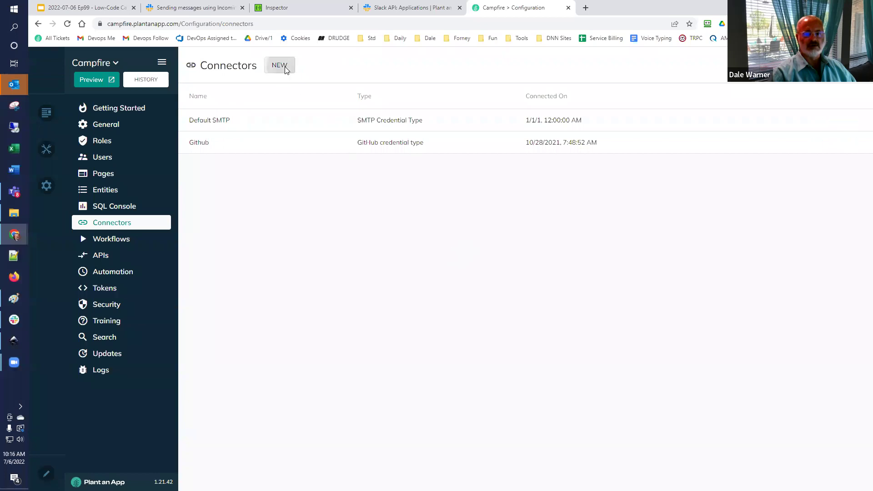
{"action": "left_click", "coordinate": [445, 255]}
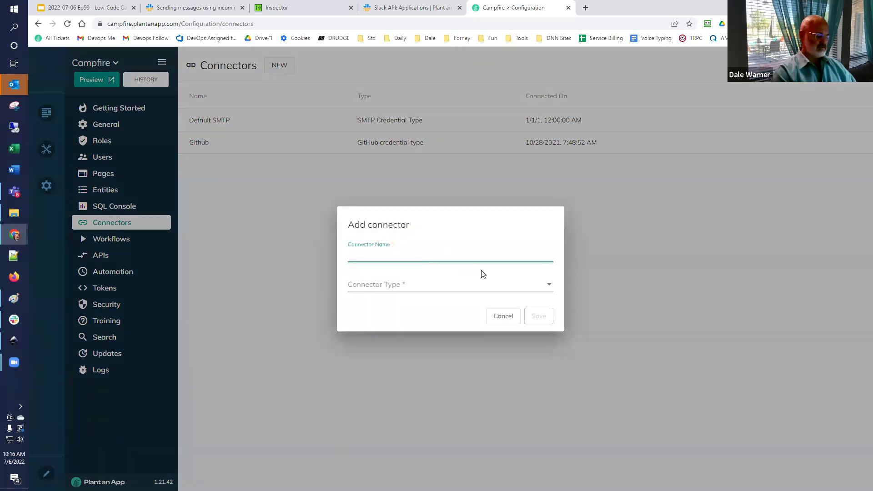
{"action": "type", "text": "Sla"}
{"action": "key", "text": "BackSpace"}
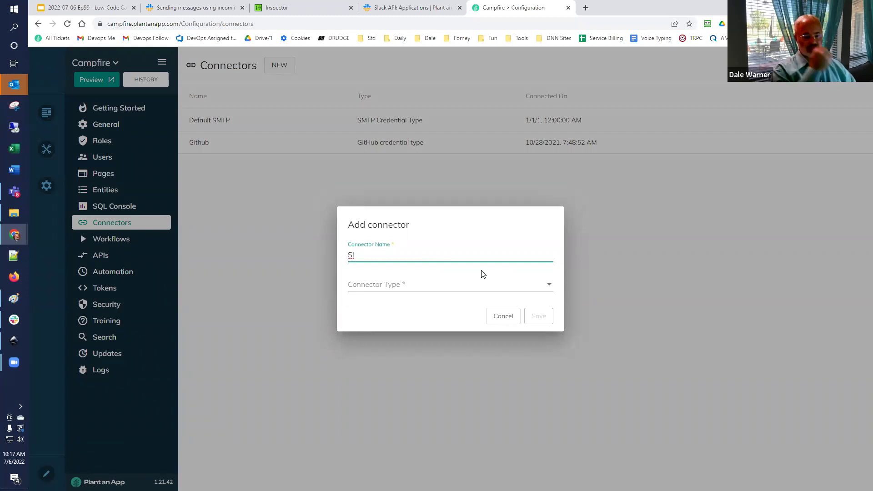
{"action": "type", "text": "ack "}
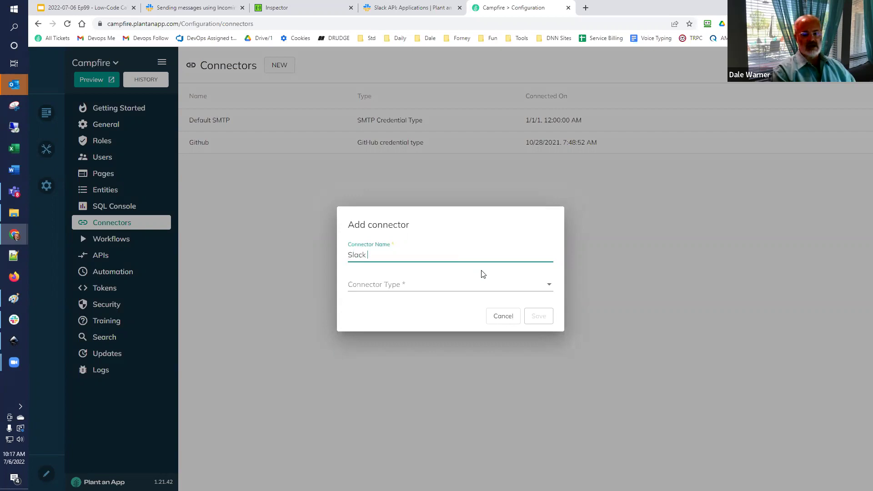
{"action": "type", "text": "post to"}
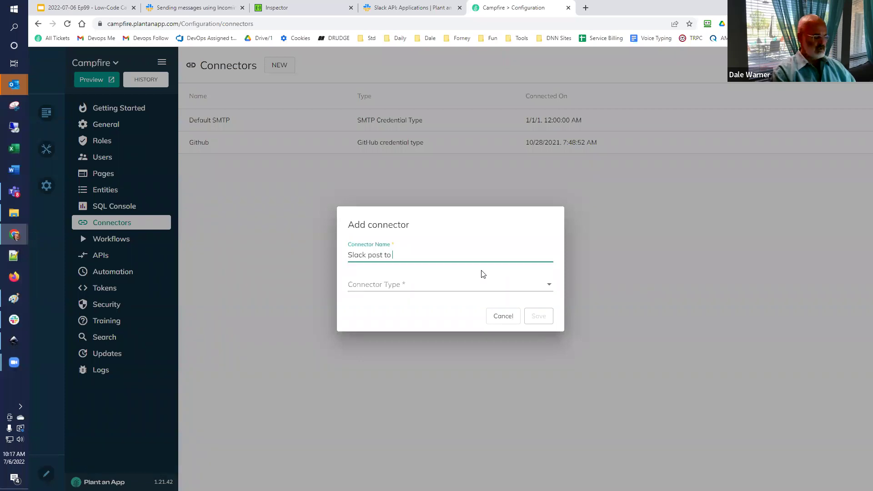
{"action": "type", "text": " #Campfire"}
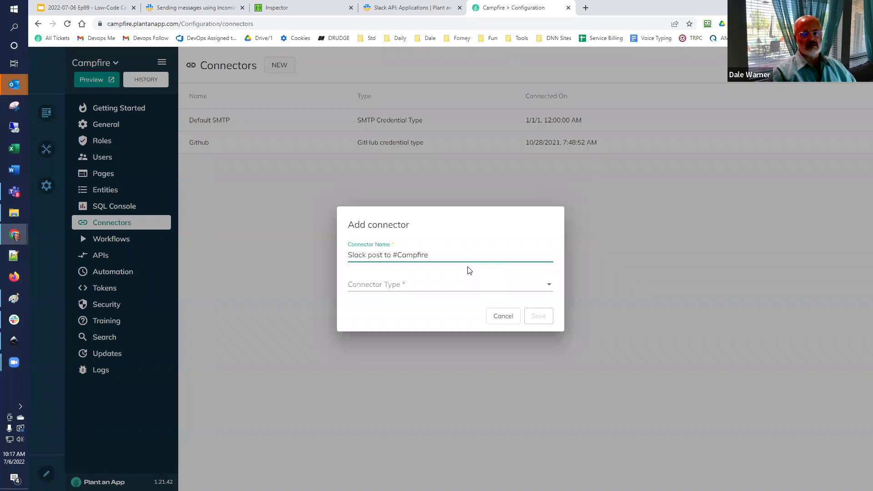
{"action": "left_click", "coordinate": [443, 287]}
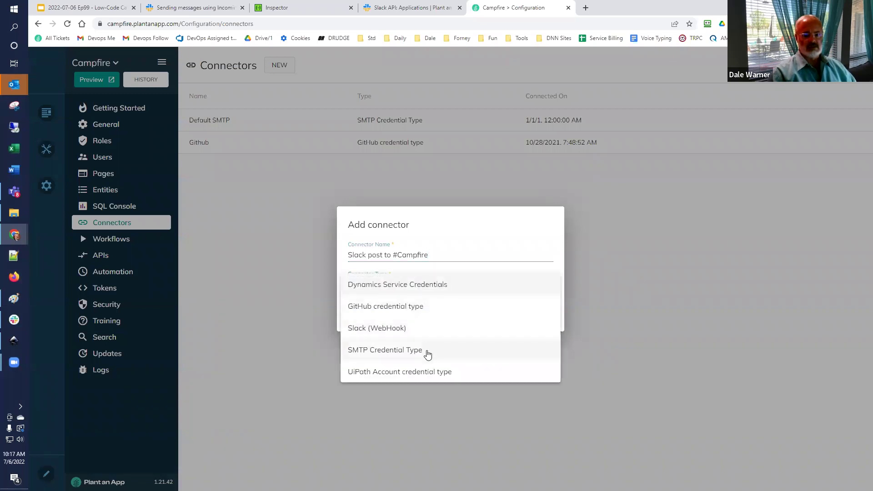
{"action": "left_click", "coordinate": [429, 327]}
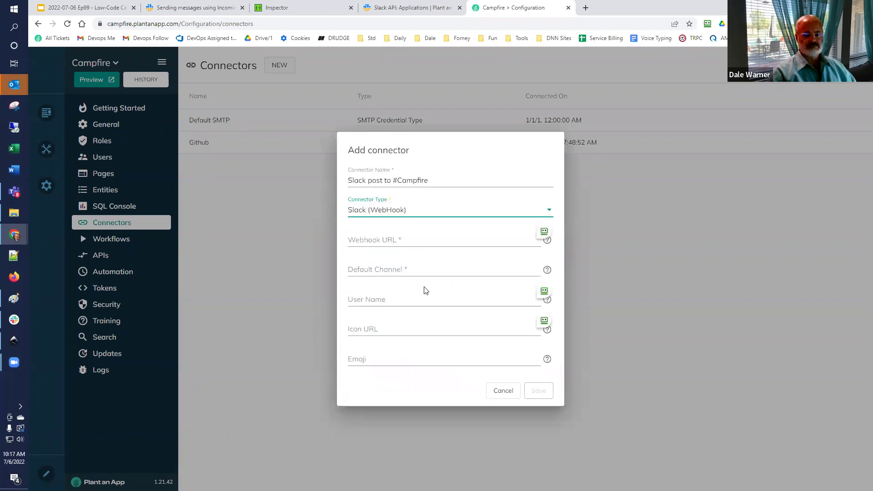
Fill in the connector's webhook URL from the clipboard history, set the default channel to #campfire, and save the connector.
{"action": "left_click", "coordinate": [426, 240]}
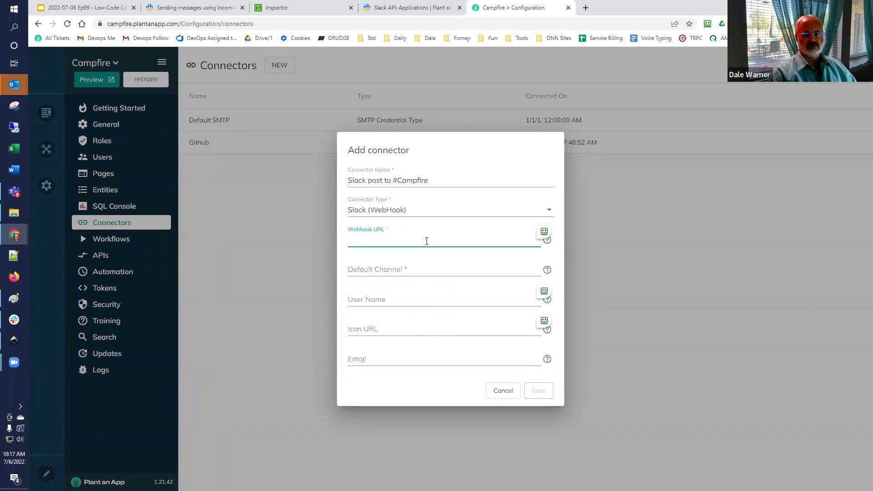
{"action": "key", "text": "super+v"}
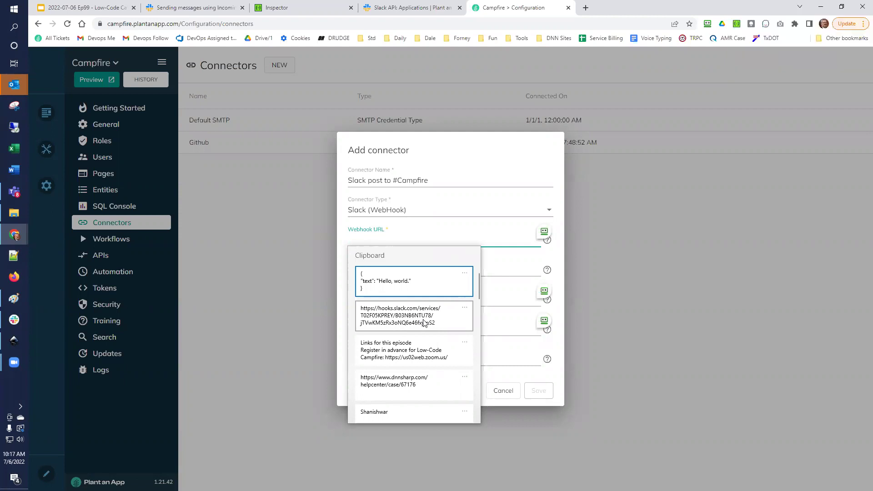
{"action": "left_click", "coordinate": [423, 322]}
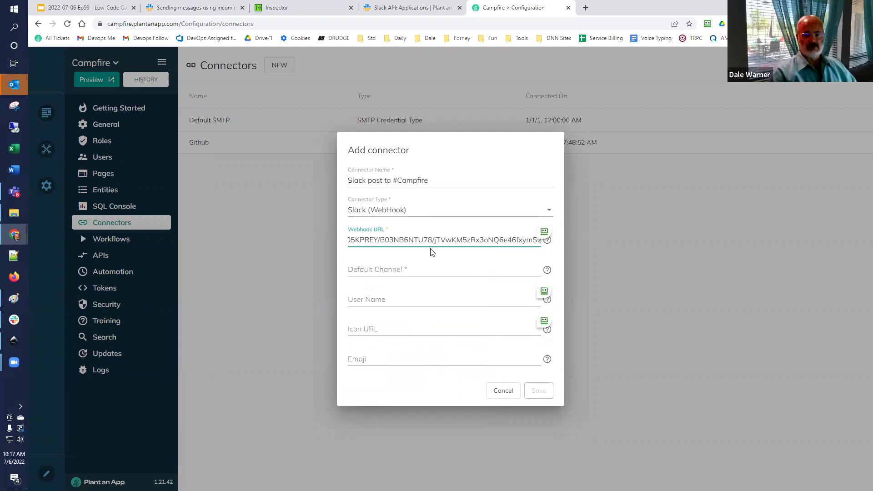
{"action": "left_click", "coordinate": [425, 269]}
{"action": "type", "text": "#"}
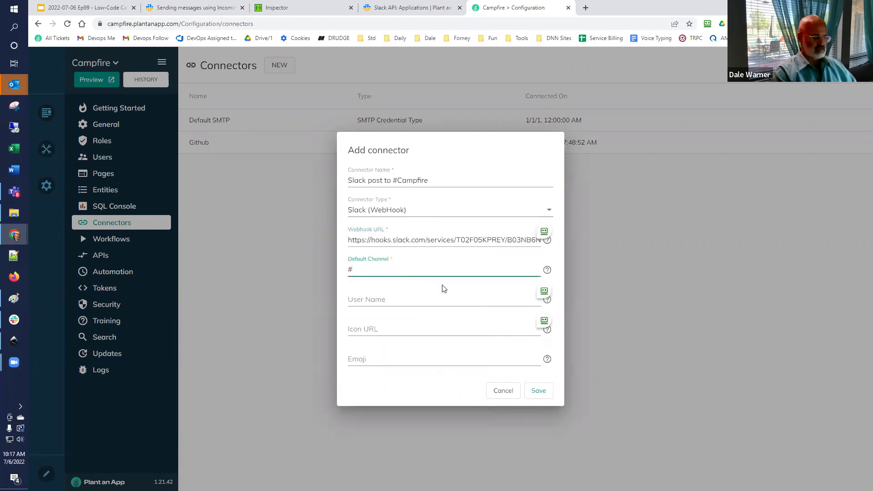
{"action": "type", "text": "campfire"}
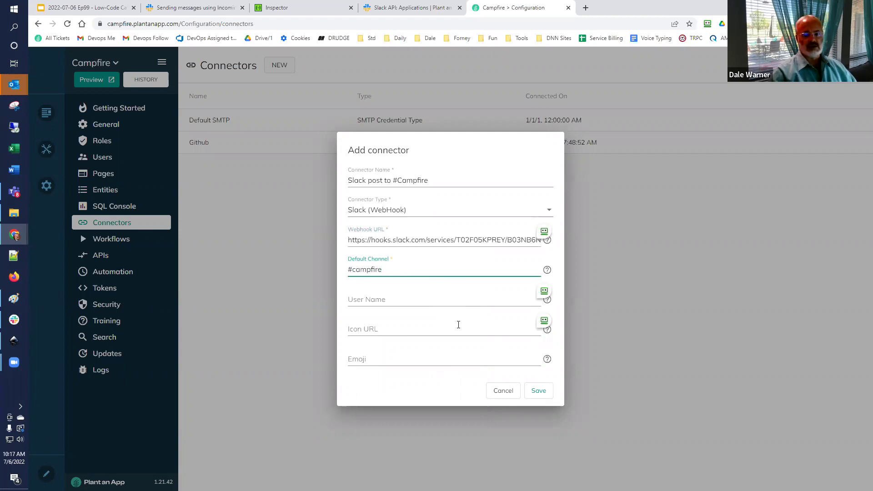
{"action": "left_click", "coordinate": [535, 393]}
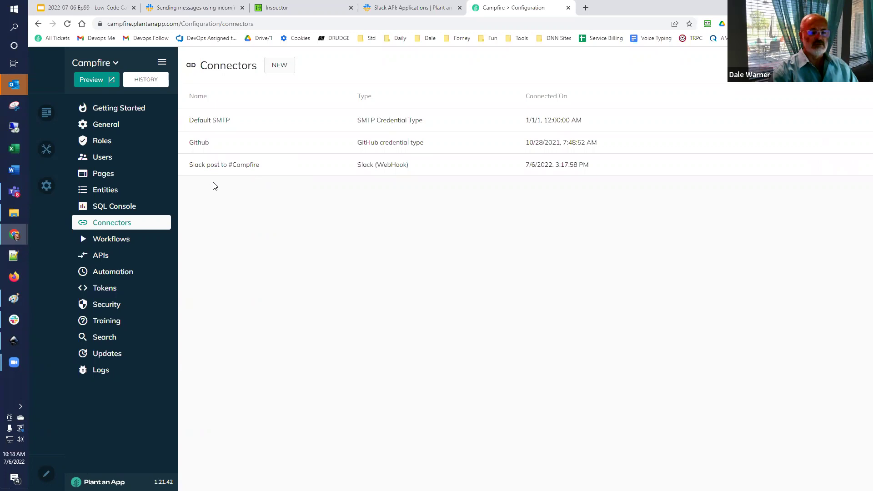
Copy the workflow title "Send message to Slack #campfire" from the Hands-on low-coding slide.
{"action": "left_click", "coordinate": [93, 10]}
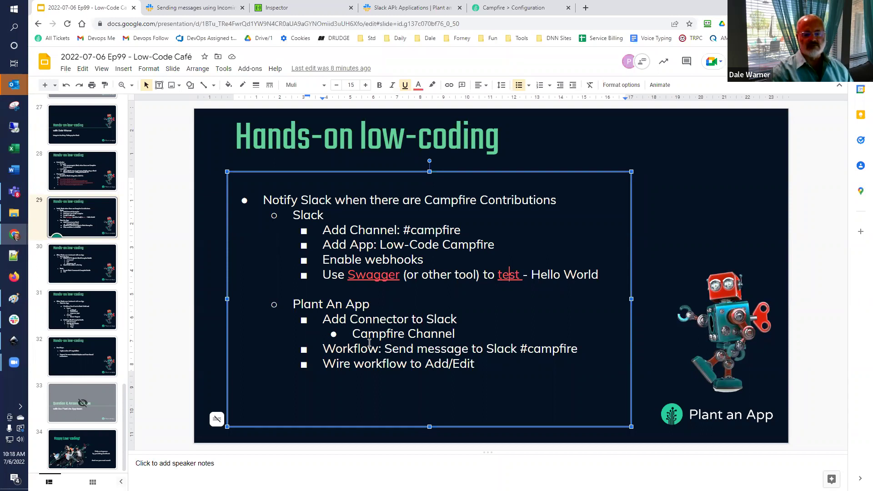
{"action": "left_click_drag", "start_coordinate": [387, 349], "coordinate": [578, 351]}
{"action": "key", "text": "ctrl+c"}
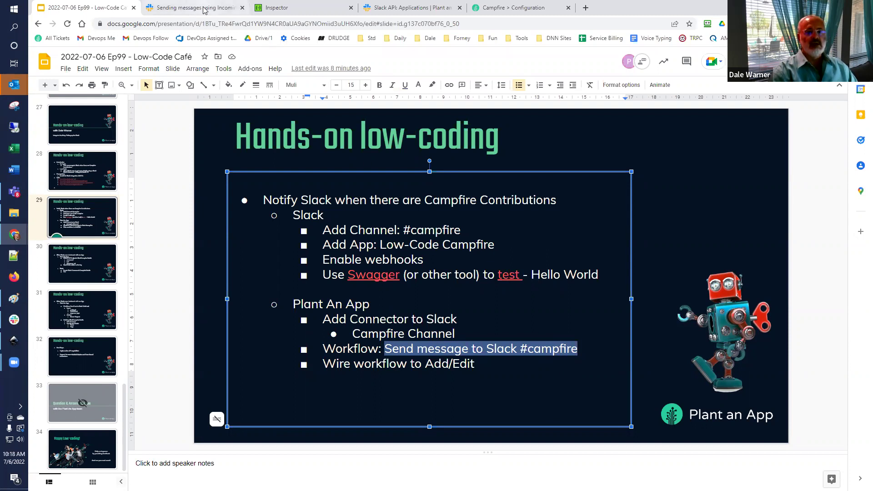
Return to the Campfire configuration and start a new workflow from the Workflows list.
{"action": "left_click", "coordinate": [493, 8]}
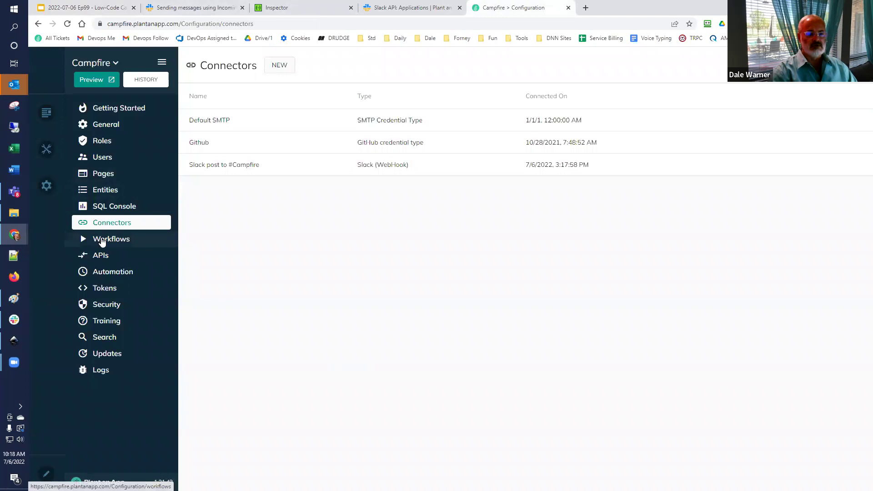
{"action": "left_click", "coordinate": [103, 240]}
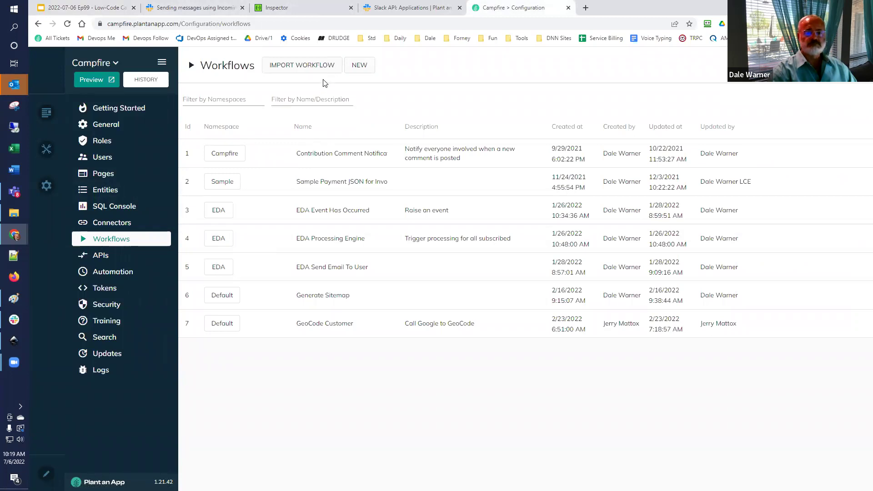
{"action": "left_click", "coordinate": [365, 67]}
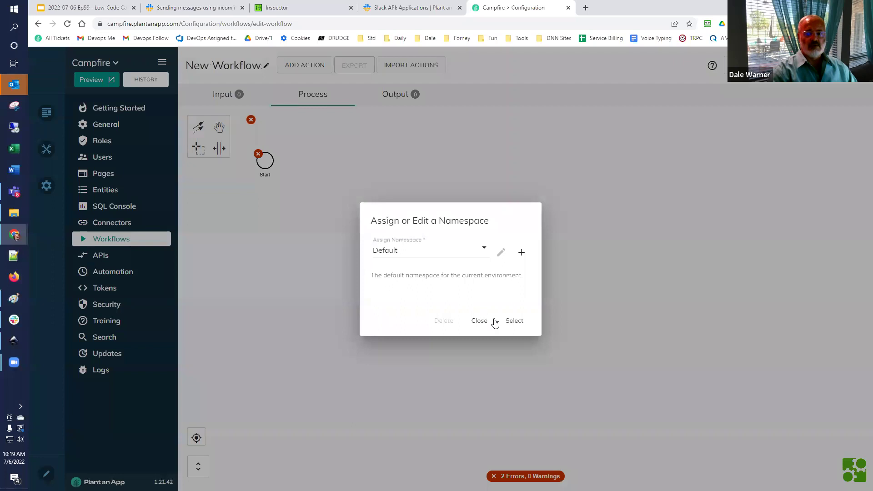
Create a new namespace named "Slack", save it, and assign it to the new workflow.
{"action": "left_click", "coordinate": [485, 250]}
{"action": "scroll", "coordinate": [445, 296], "scroll_direction": "down", "scroll_amount": 3}
{"action": "scroll", "coordinate": [450, 296], "scroll_direction": "up", "scroll_amount": 3}
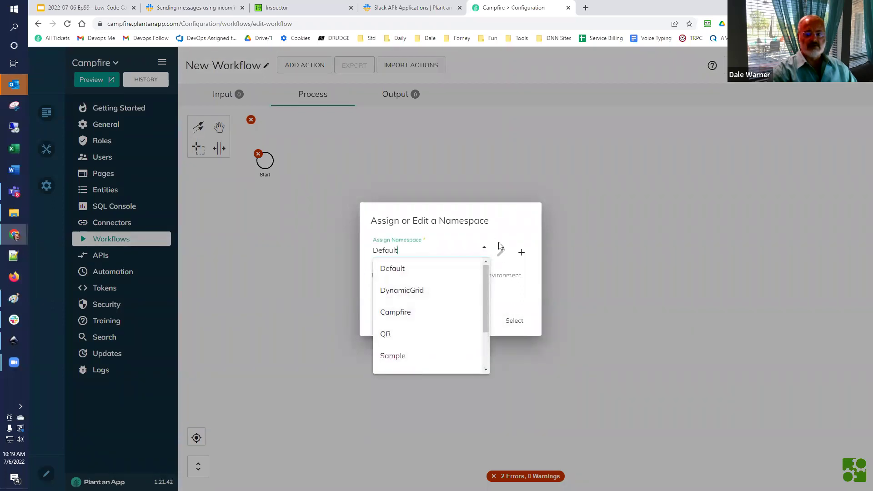
{"action": "left_click", "coordinate": [521, 252]}
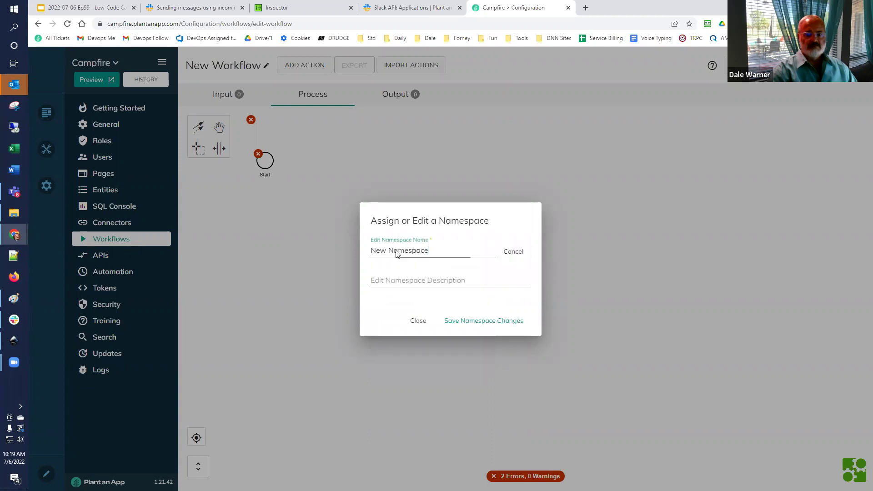
{"action": "triple_click", "coordinate": [397, 253]}
{"action": "key", "text": "BackSpace"}
{"action": "type", "text": "Slack"}
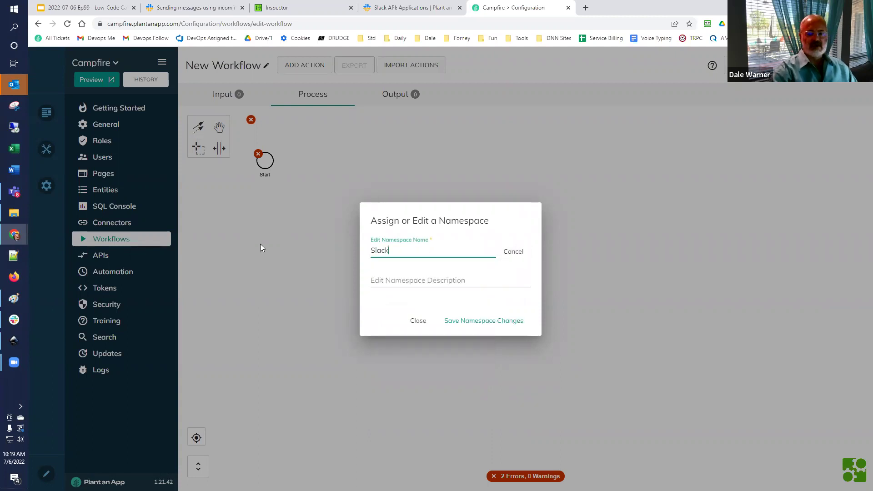
{"action": "left_click", "coordinate": [474, 320]}
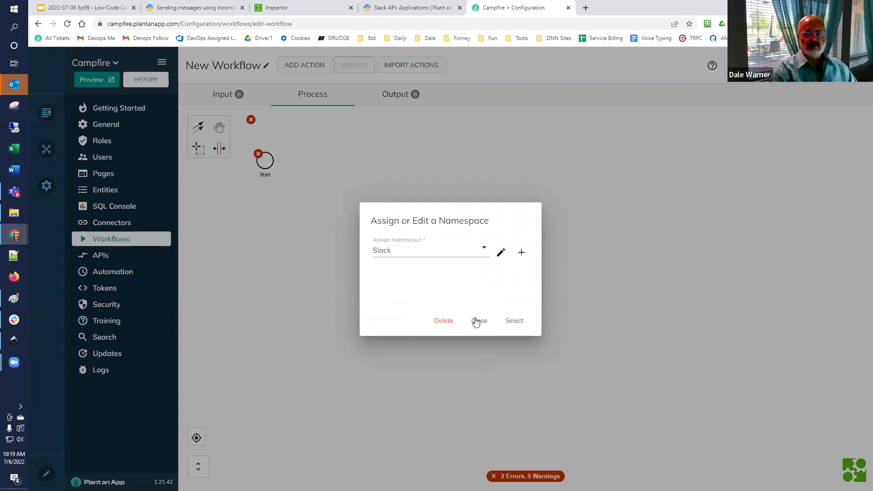
{"action": "left_click", "coordinate": [513, 321]}
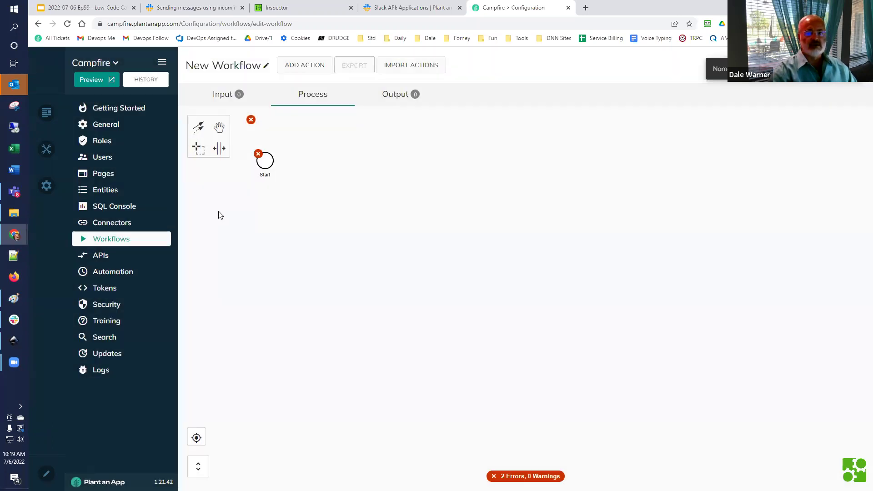
Rename the workflow as "Send message to Slack #campfire" using the copied title, and save the name.
{"action": "left_click", "coordinate": [296, 66]}
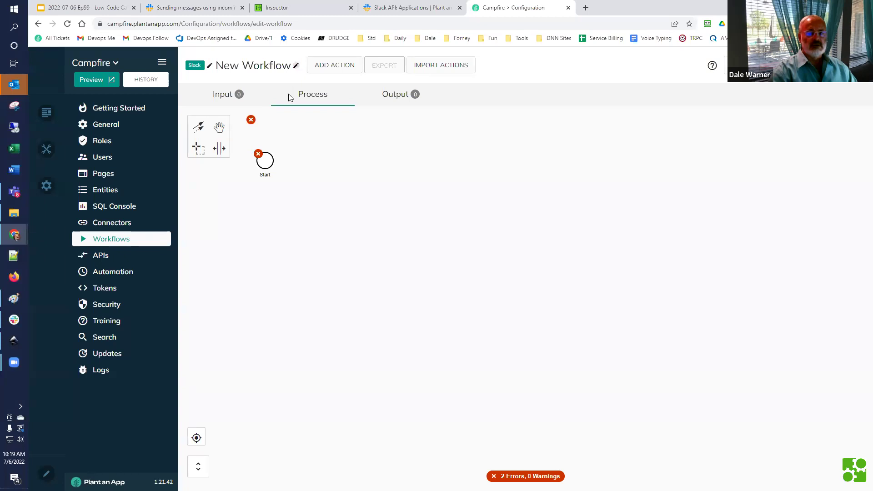
{"action": "key", "text": "ctrl+a"}
{"action": "key", "text": "BackSpace"}
{"action": "key", "text": "ctrl+v"}
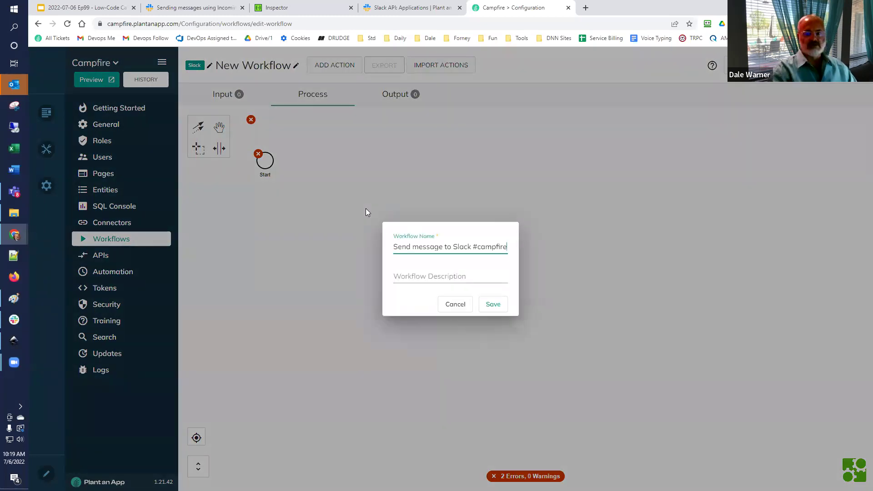
{"action": "left_click", "coordinate": [492, 305]}
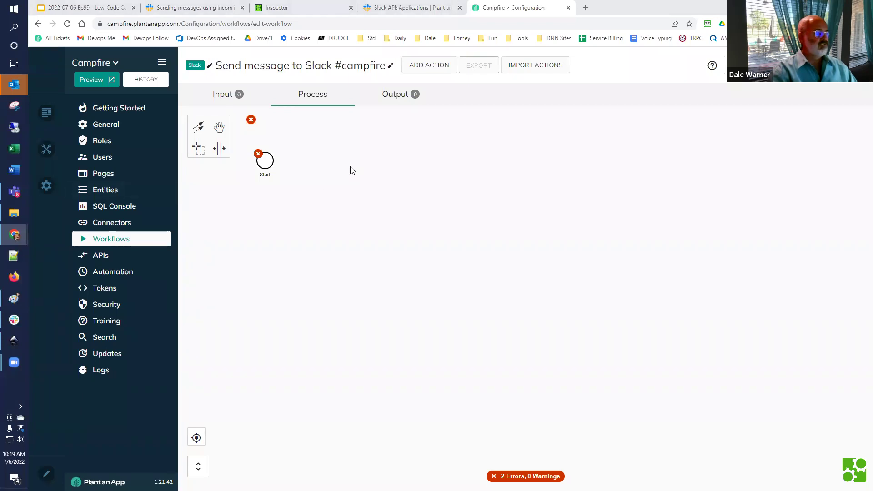
Add a workflow input parameter named "text" and make it required.
{"action": "left_click", "coordinate": [217, 97]}
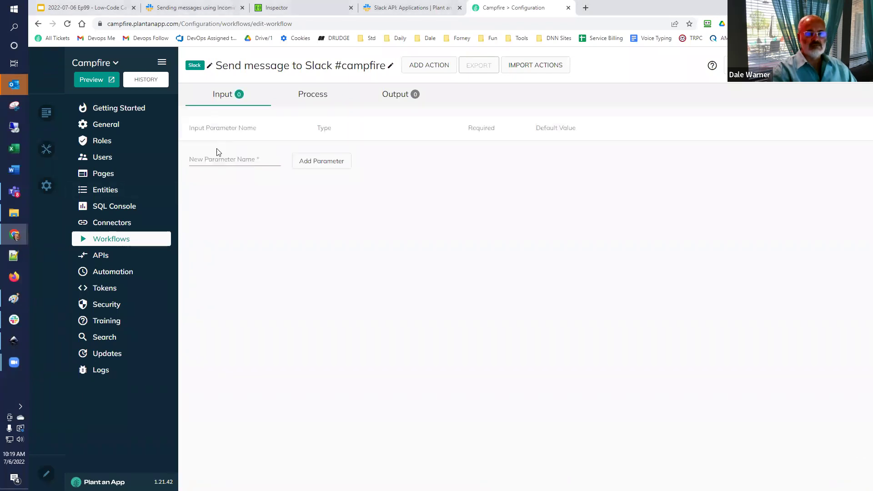
{"action": "left_click", "coordinate": [227, 162]}
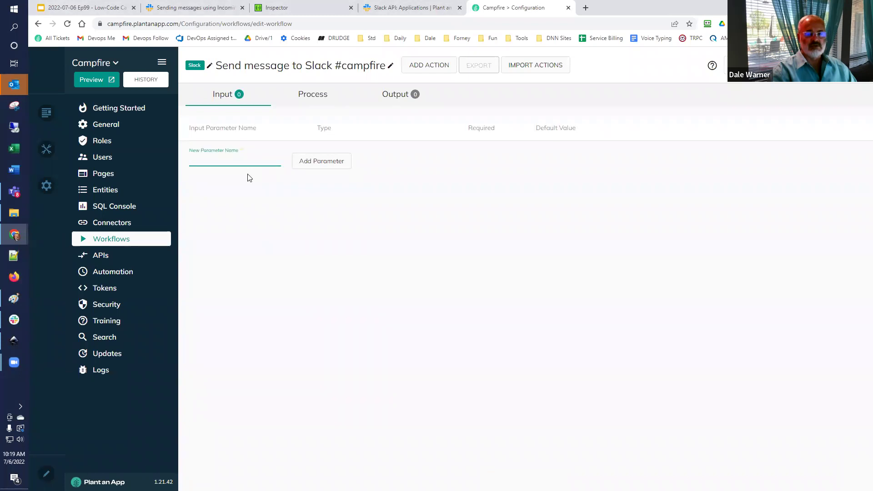
{"action": "type", "text": "text"}
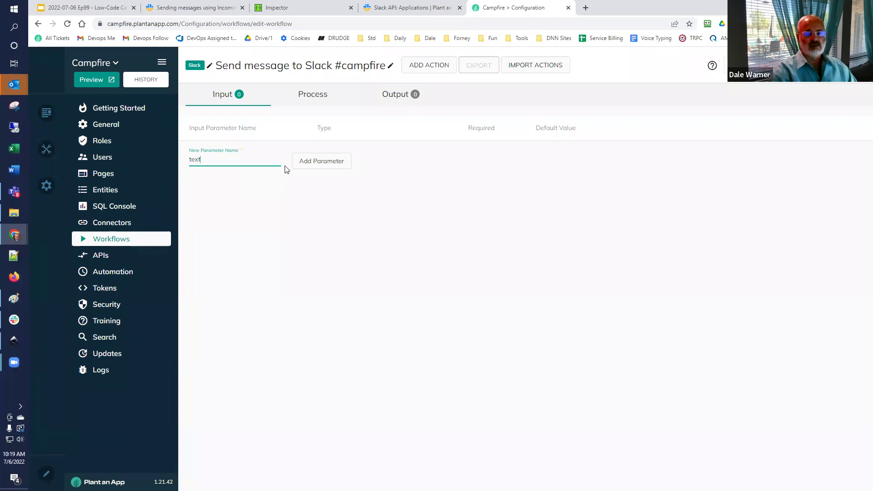
{"action": "left_click", "coordinate": [310, 164]}
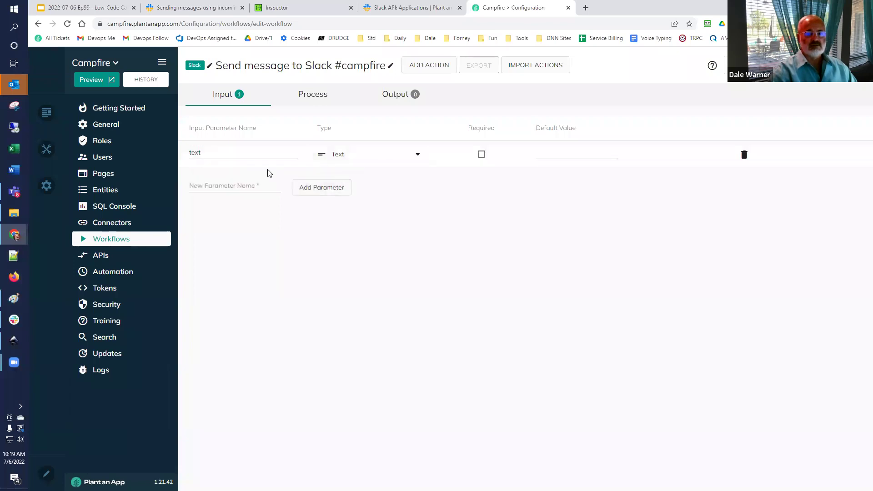
{"action": "left_click", "coordinate": [482, 155]}
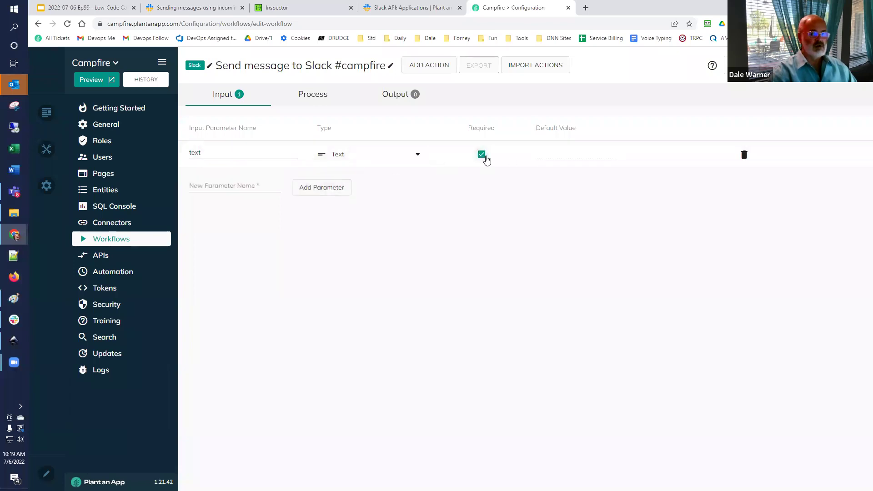
Append an action after the Start event in the process and make it a Send Slack Message action.
{"action": "left_click", "coordinate": [312, 98]}
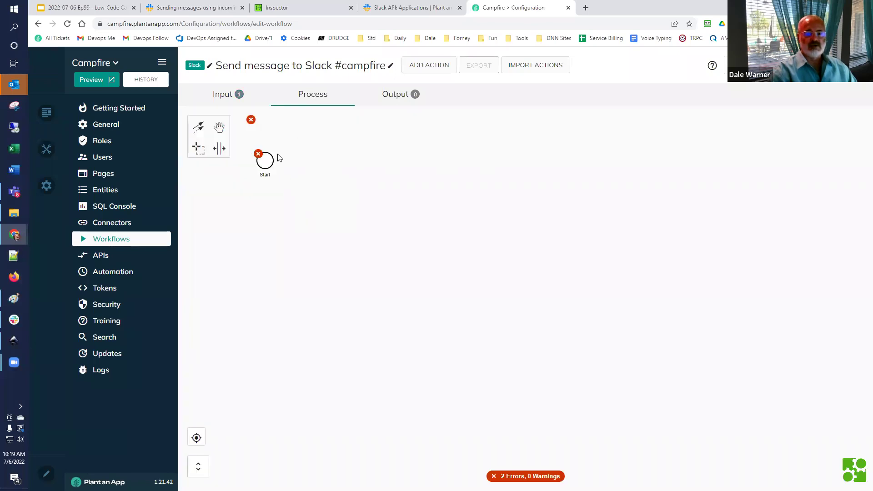
{"action": "left_click", "coordinate": [268, 163]}
{"action": "left_click", "coordinate": [282, 156]}
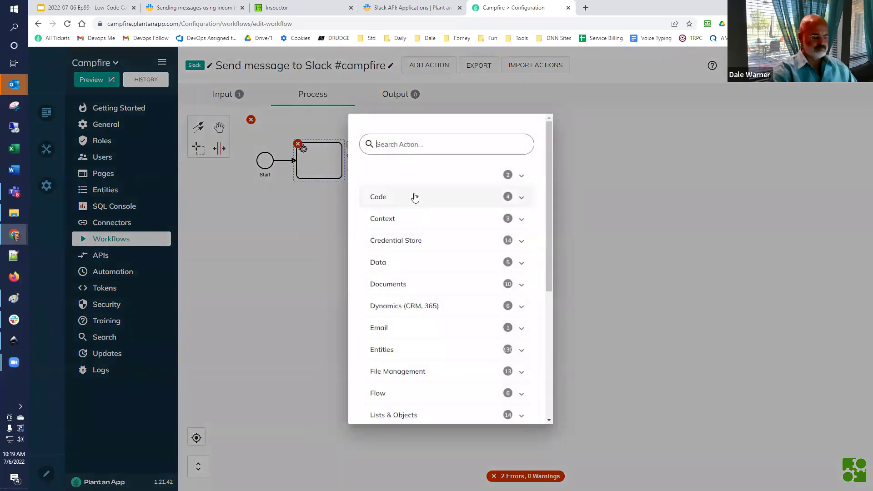
{"action": "type", "text": "slack"}
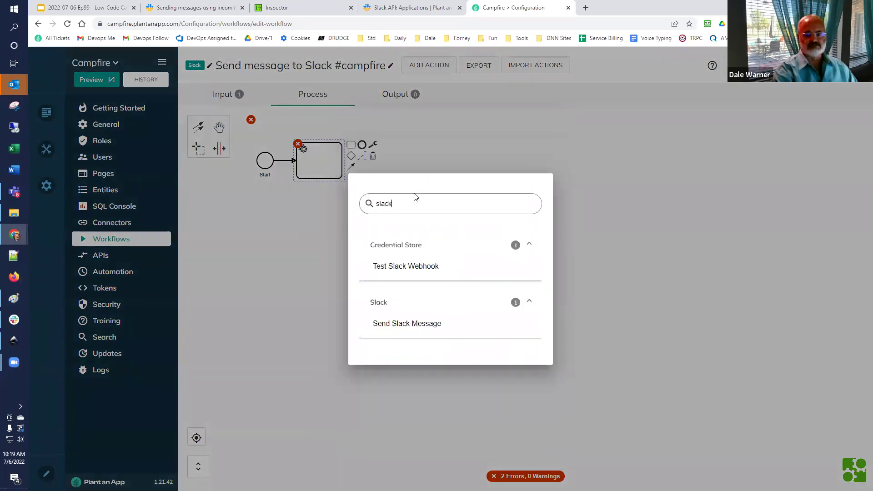
{"action": "left_click", "coordinate": [407, 324]}
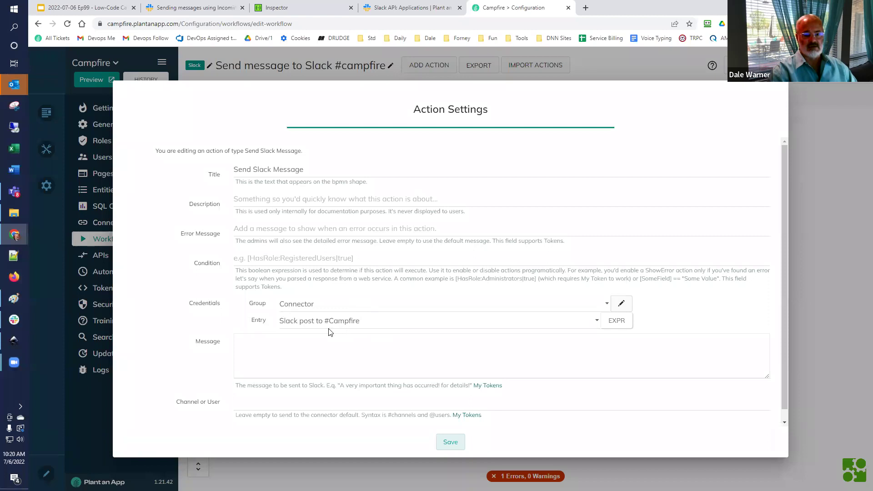
Configure the action with the connector entry "Slack post to #Campfire" and the message [text], and save its settings.
{"action": "left_click", "coordinate": [377, 321]}
{"action": "left_click", "coordinate": [376, 321]}
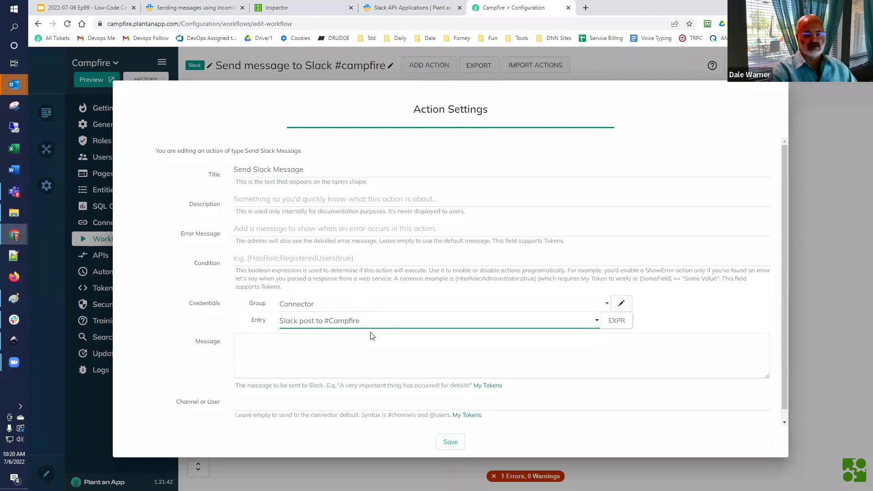
{"action": "left_click", "coordinate": [332, 346]}
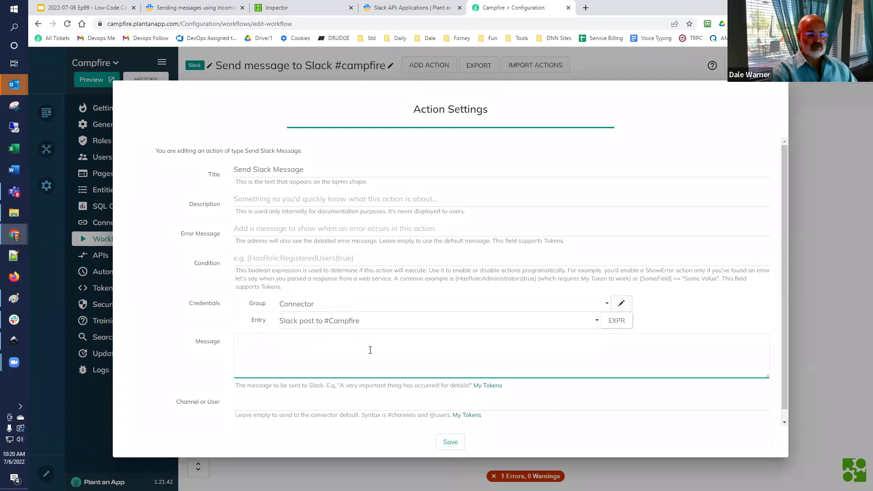
{"action": "type", "text": "[text]"}
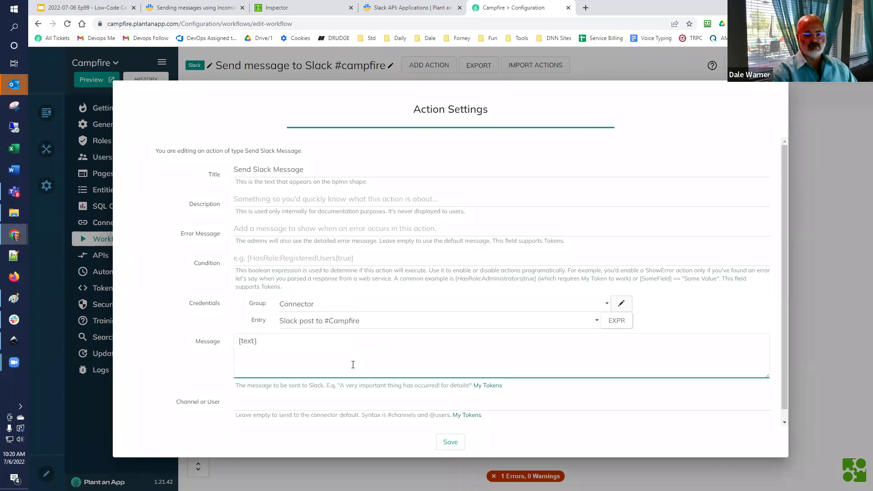
{"action": "scroll", "coordinate": [318, 388], "scroll_direction": "down", "scroll_amount": 1}
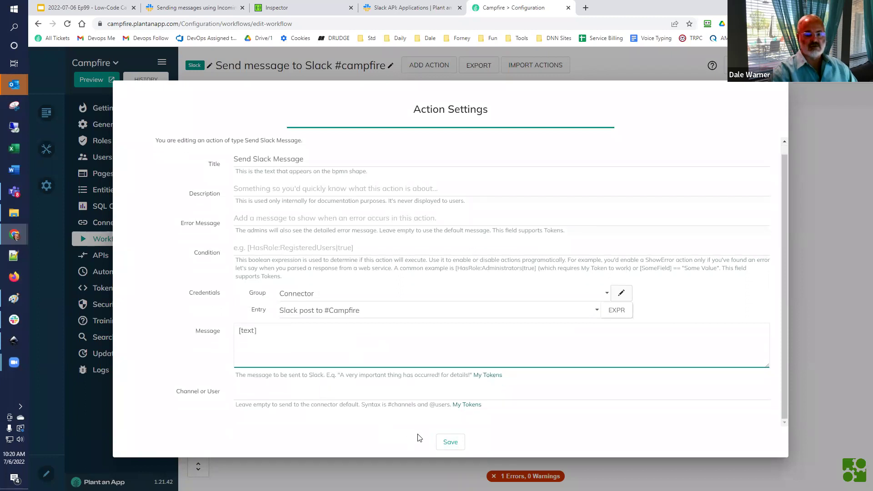
{"action": "left_click", "coordinate": [450, 442]}
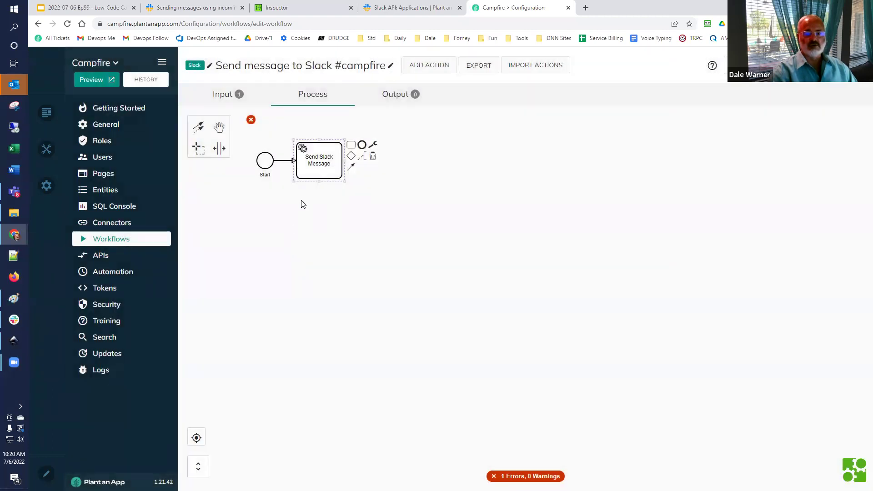
Append an End event after the Send Slack Message action and save the workflow.
{"action": "left_click", "coordinate": [361, 145]}
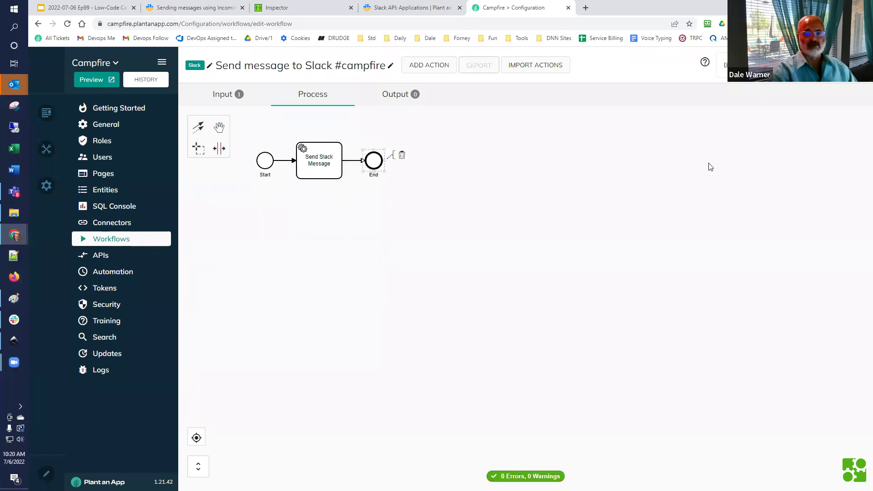
{"action": "key", "text": "ctrl+s"}
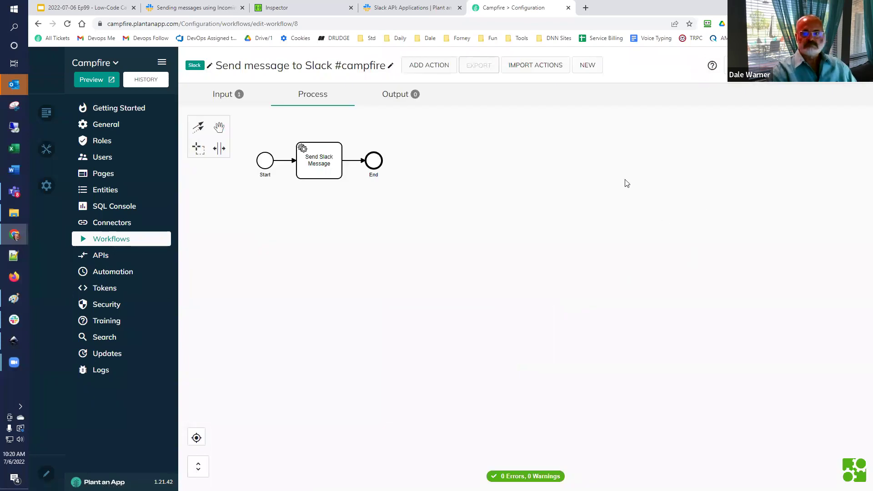
Show the workflow alongside the Slack #campfire channel and test-run it with the text "first attempt from workflow".
{"action": "key", "text": "super+Up"}
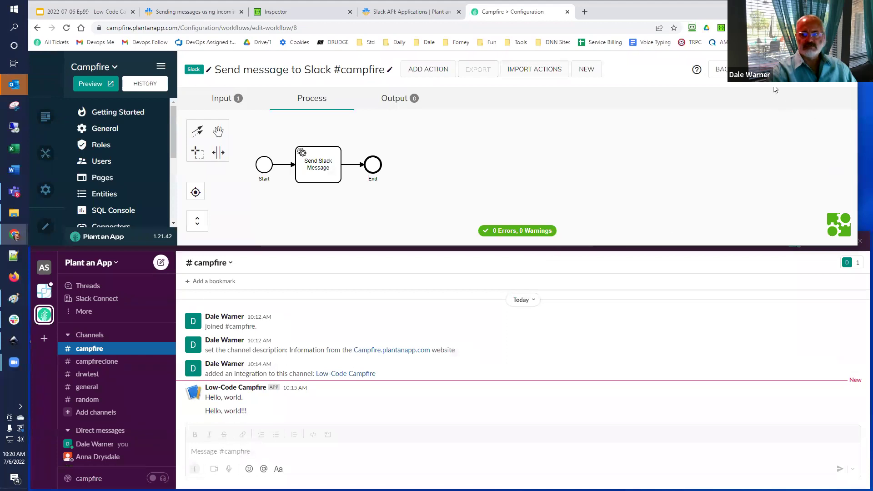
{"action": "left_click", "coordinate": [754, 69]}
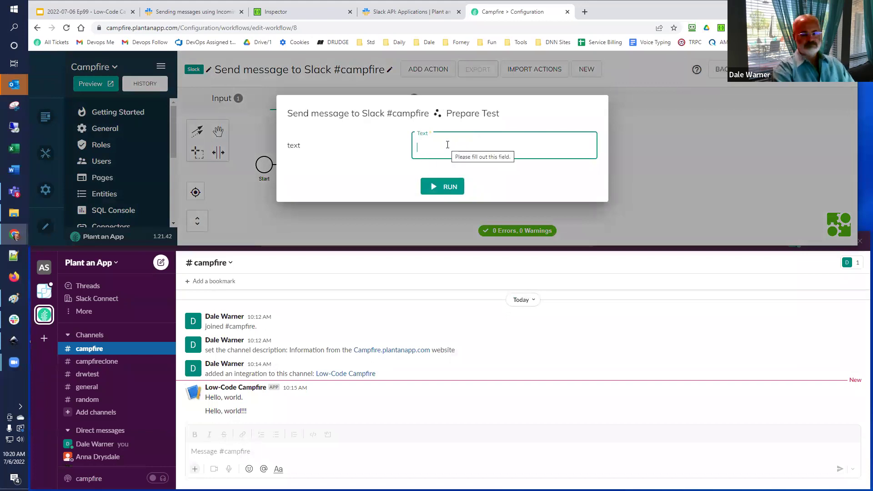
{"action": "type", "text": "first attemp"}
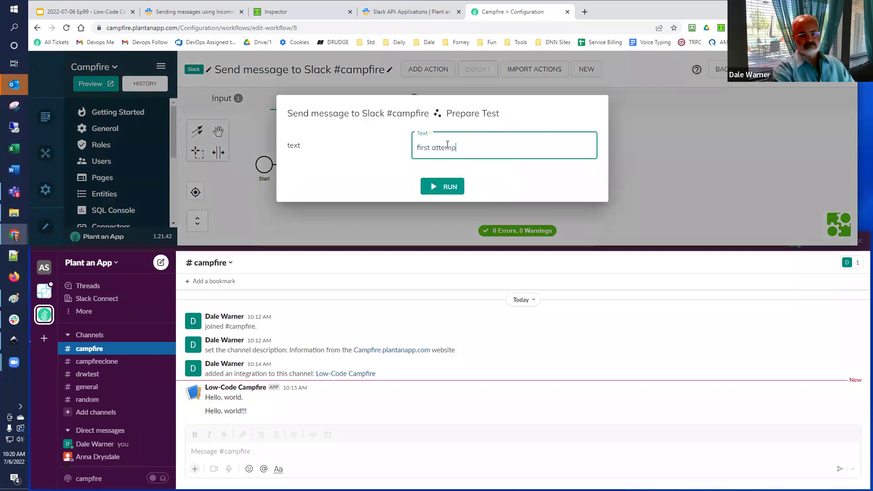
{"action": "type", "text": "t from workflow"}
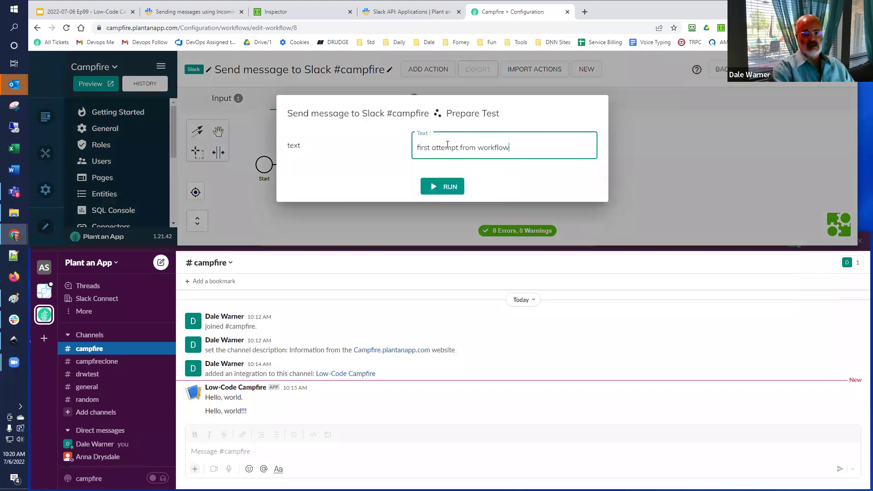
{"action": "left_click", "coordinate": [443, 188]}
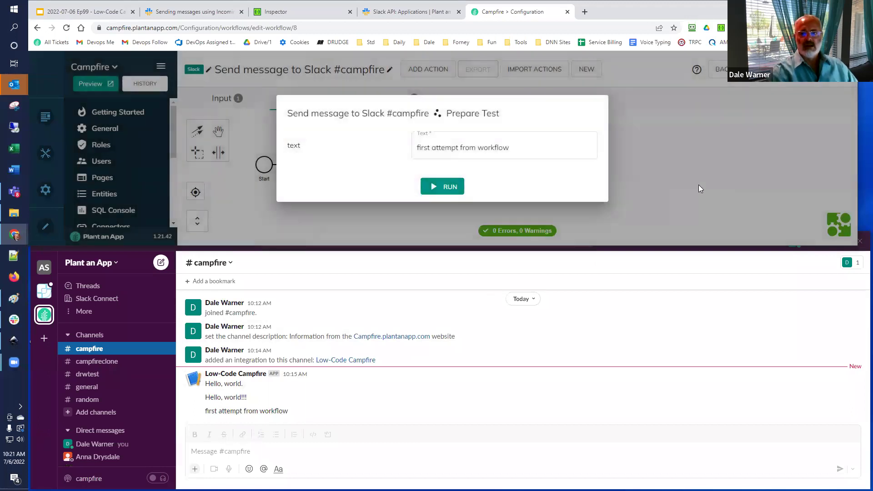
{"action": "left_click", "coordinate": [697, 183]}
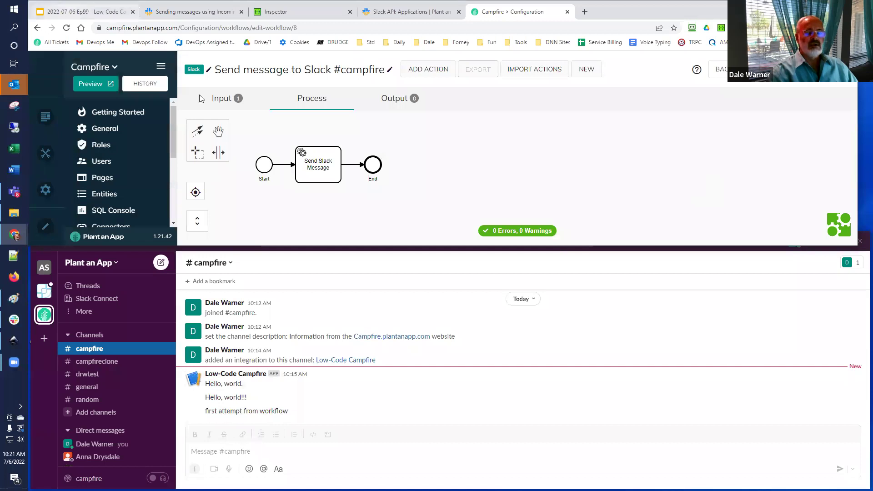
Check the remaining tasks on the Hands-on low-coding slide, and bring up the Campfire website's home page.
{"action": "left_click", "coordinate": [68, 12]}
{"action": "left_click", "coordinate": [403, 212]}
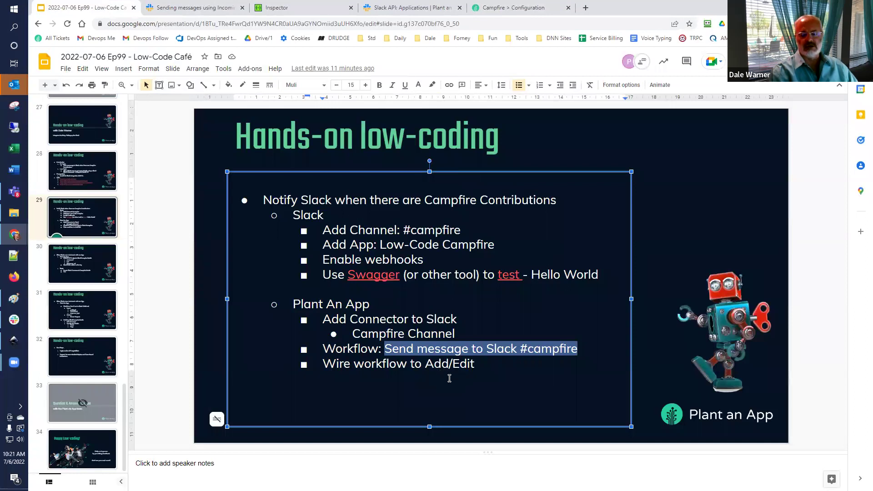
{"action": "left_click", "coordinate": [513, 8]}
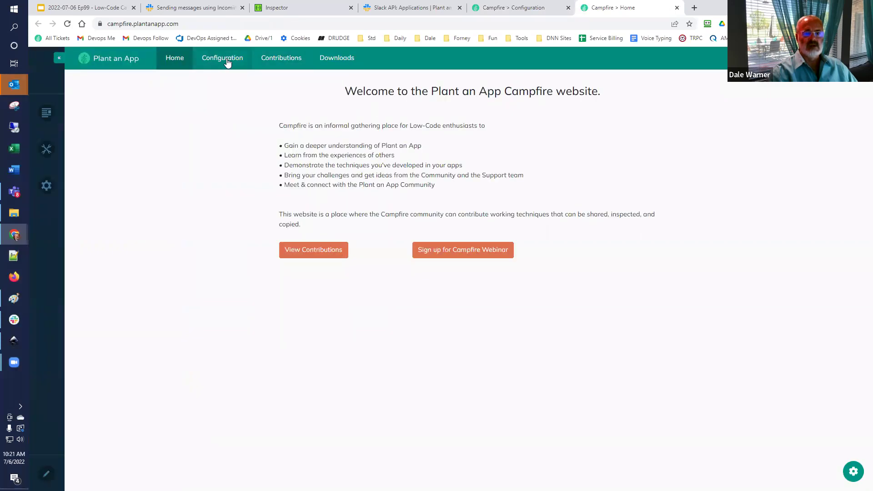
Review the Add and Edit Contribution forms from the Contributions listing, using contribution 30 as the edit example.
{"action": "left_click", "coordinate": [270, 61]}
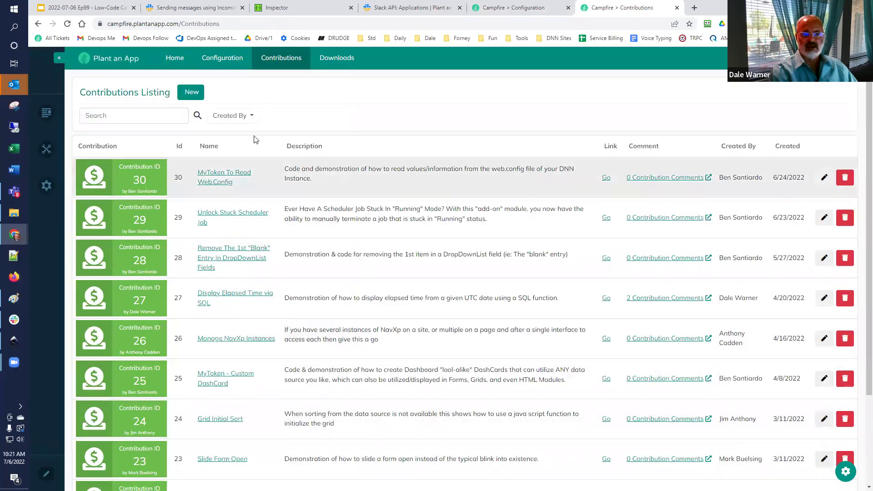
{"action": "left_click", "coordinate": [191, 92]}
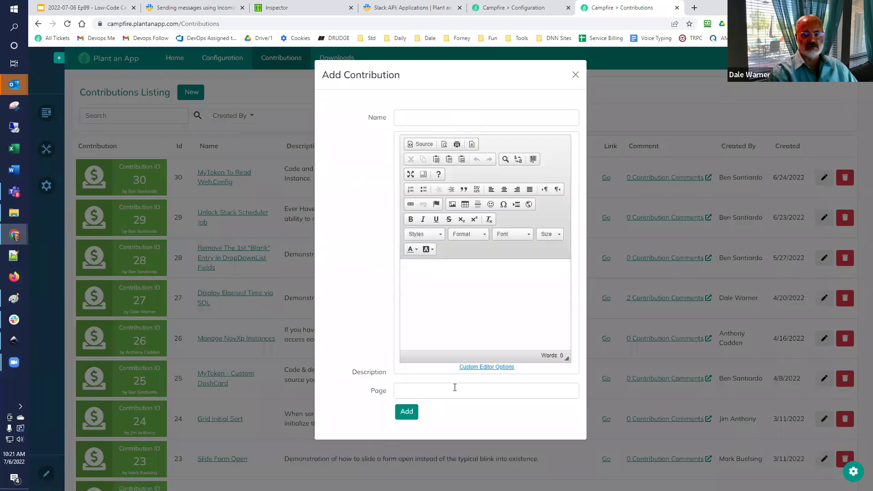
{"action": "left_click", "coordinate": [576, 75]}
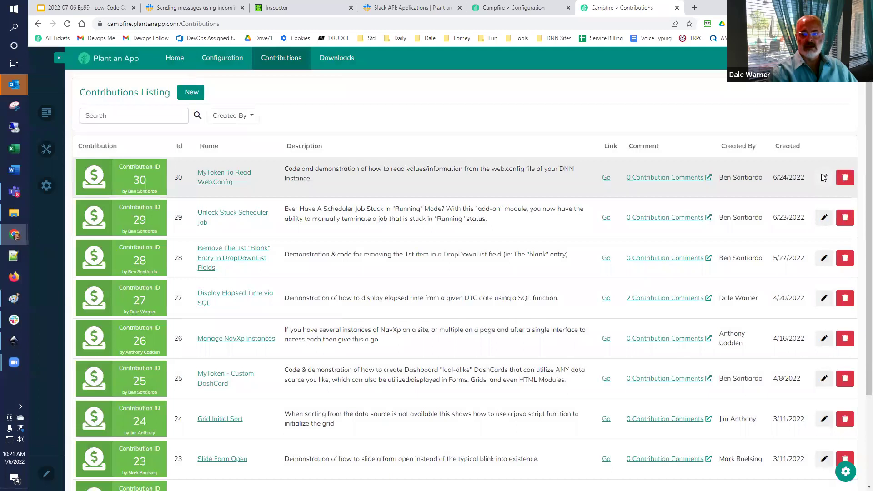
{"action": "left_click", "coordinate": [824, 177]}
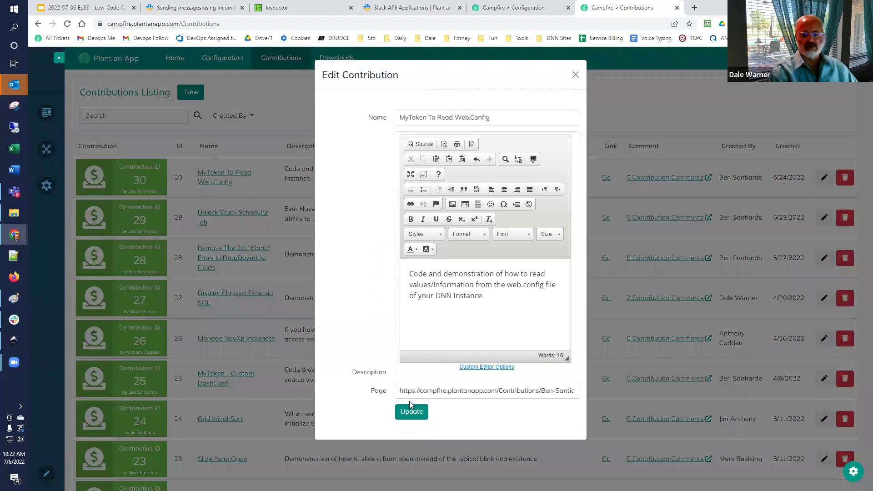
{"action": "left_click", "coordinate": [575, 77]}
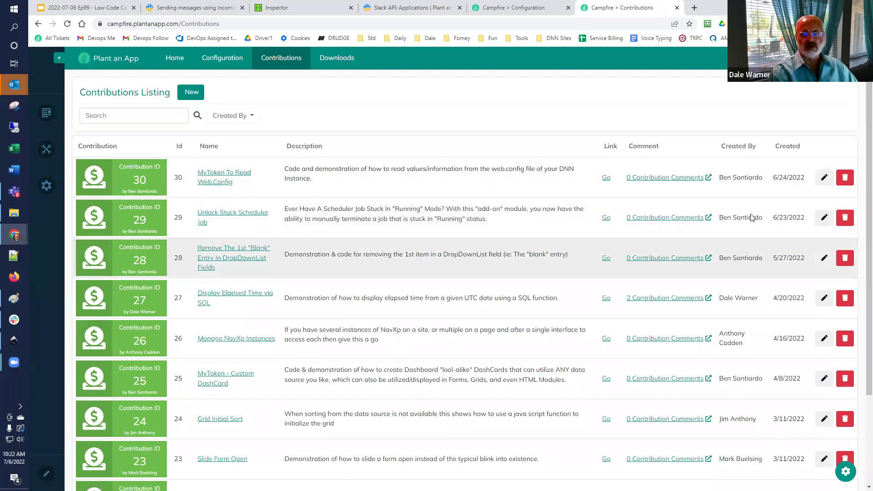
{"action": "left_click", "coordinate": [825, 182]}
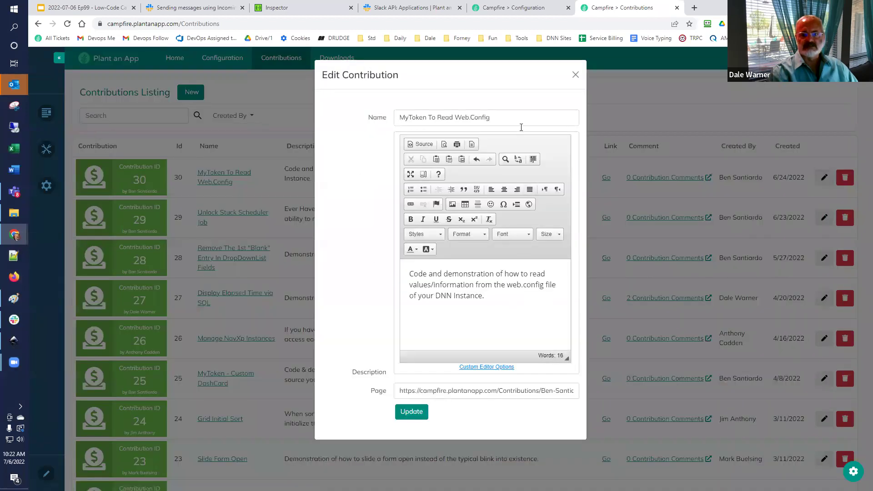
{"action": "left_click", "coordinate": [575, 75]}
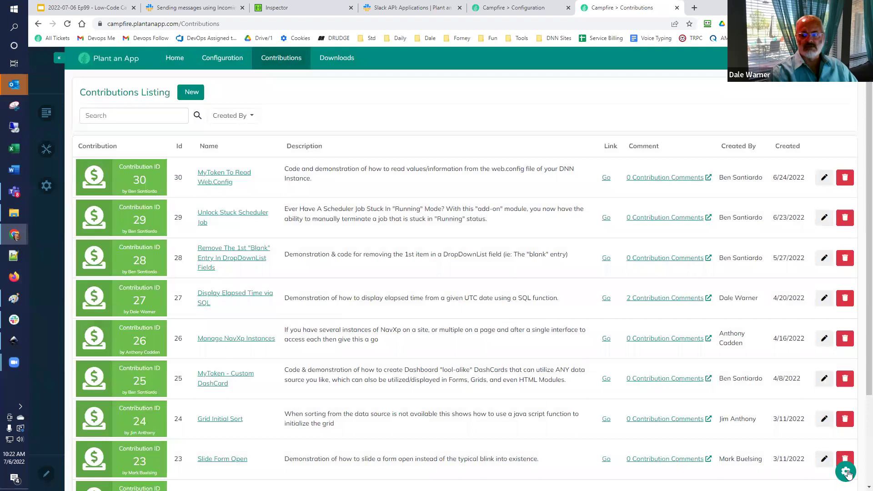
Open the Contribution Form for customizing and expand the Update button's settings to its On Click Handler actions.
{"action": "left_click", "coordinate": [846, 472]}
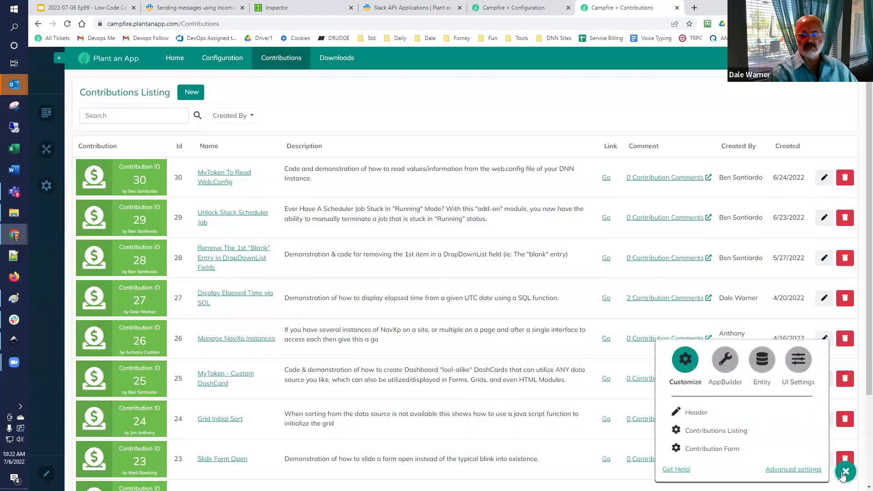
{"action": "left_click", "coordinate": [715, 449]}
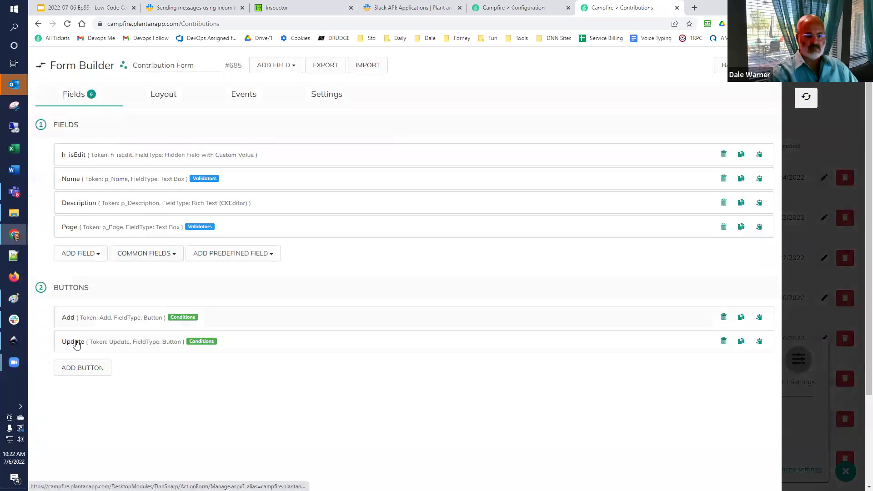
{"action": "left_click", "coordinate": [77, 344]}
{"action": "scroll", "coordinate": [75, 336], "scroll_direction": "down", "scroll_amount": 7}
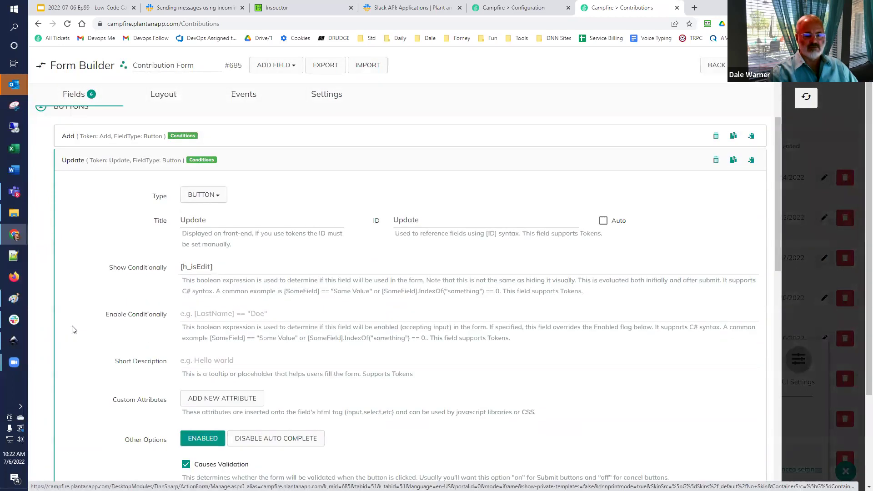
{"action": "scroll", "coordinate": [74, 329], "scroll_direction": "down", "scroll_amount": 9}
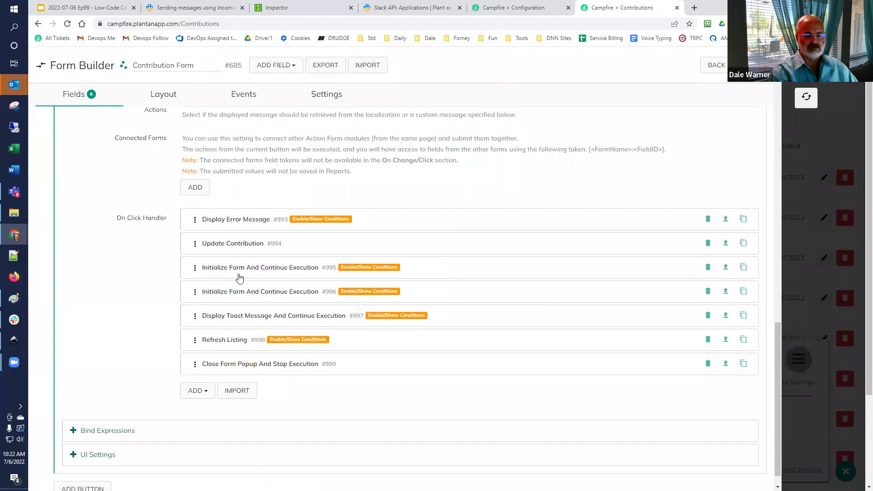
Add the "Execute Send message to Slack #campfire" action to the Update button's click handler, directly after Update Contribution.
{"action": "left_click", "coordinate": [203, 394]}
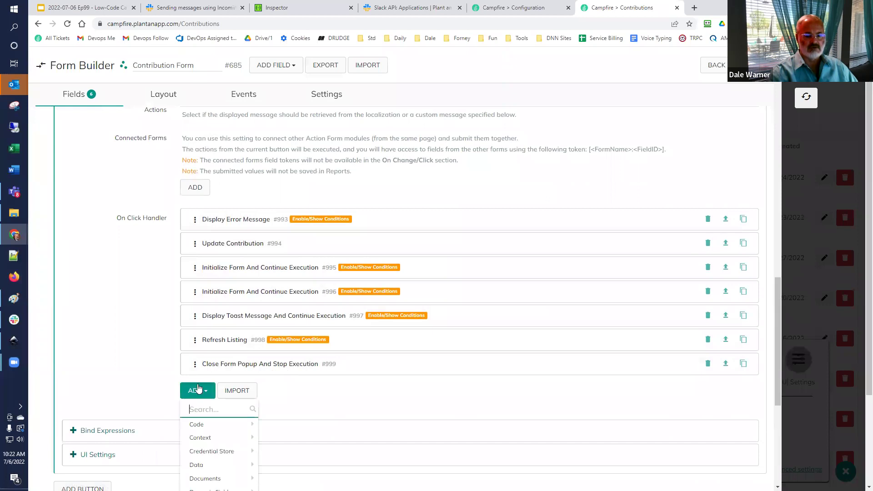
{"action": "scroll", "coordinate": [198, 376], "scroll_direction": "down", "scroll_amount": 3}
{"action": "left_click", "coordinate": [210, 273]}
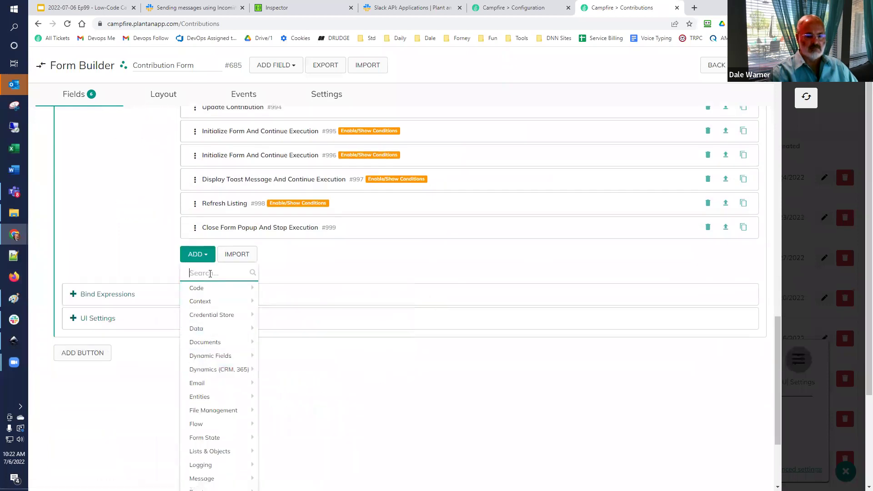
{"action": "type", "text": "slack"}
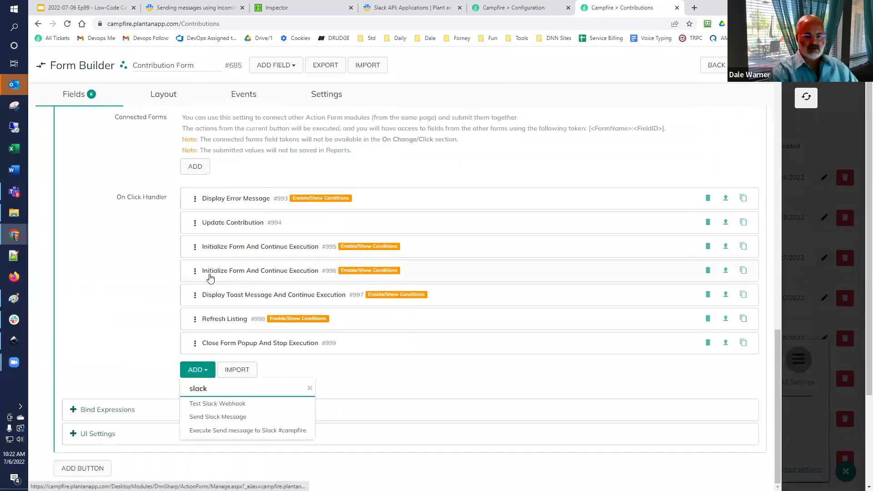
{"action": "left_click", "coordinate": [247, 433]}
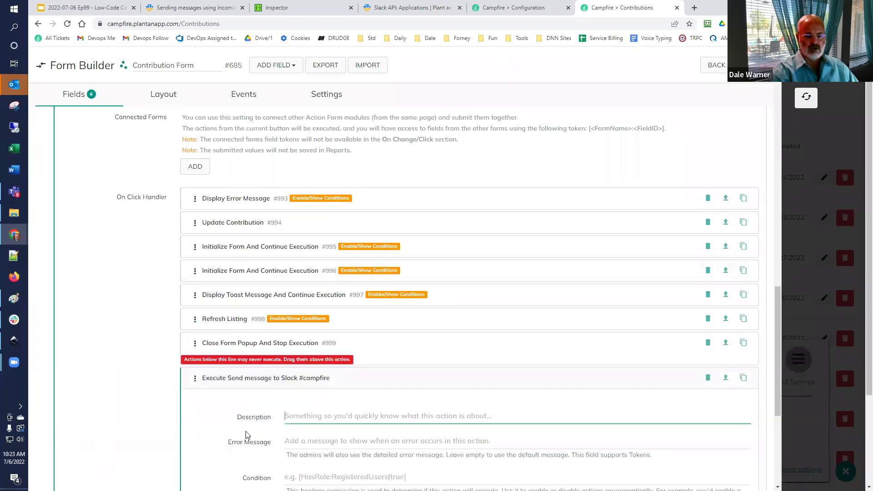
{"action": "left_click_drag", "start_coordinate": [195, 378], "coordinate": [201, 244]}
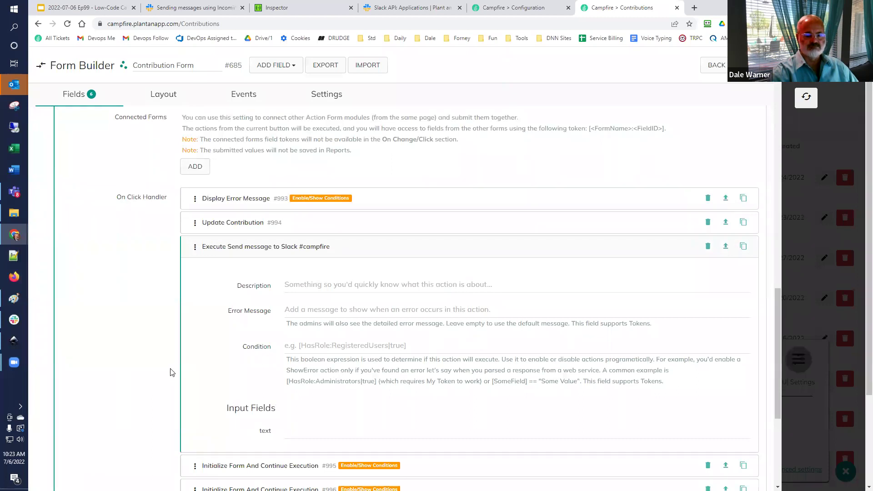
Start the Slack action's text input with "A Contribution was edited:".
{"action": "left_click", "coordinate": [313, 436]}
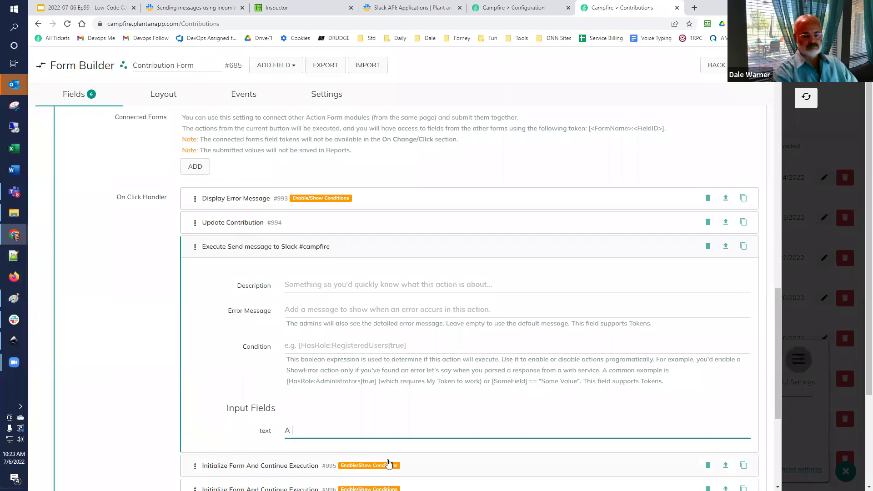
{"action": "type", "text": "Contribution "}
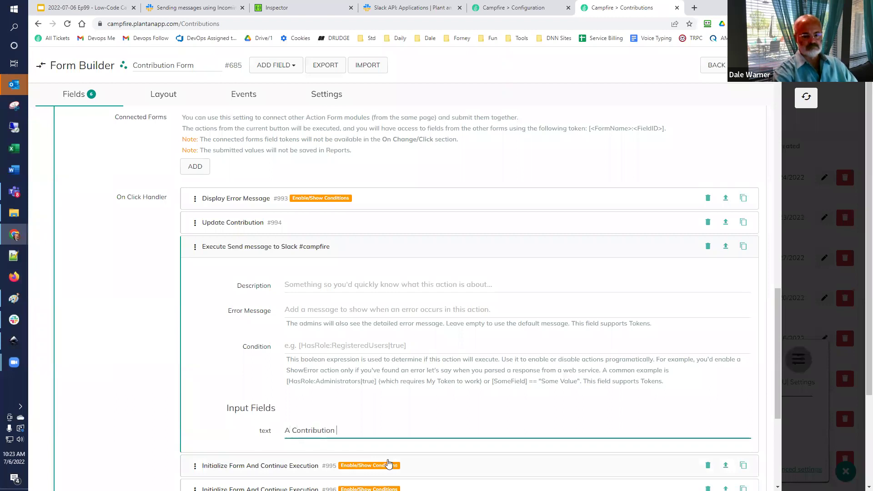
{"action": "type", "text": "was edited:"}
Copy the [QueryString:ContributionId=] and [p_Name] tokens from the Update Contribution action.
{"action": "left_click", "coordinate": [244, 224]}
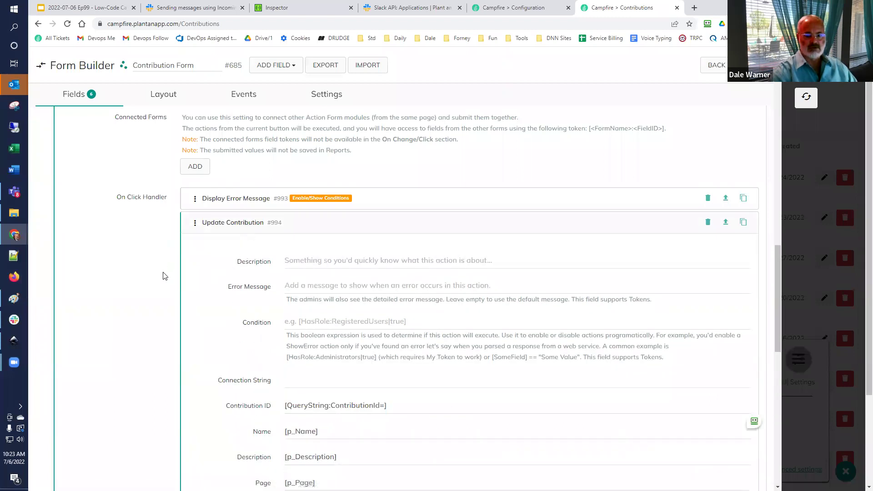
{"action": "scroll", "coordinate": [165, 278], "scroll_direction": "down", "scroll_amount": 3}
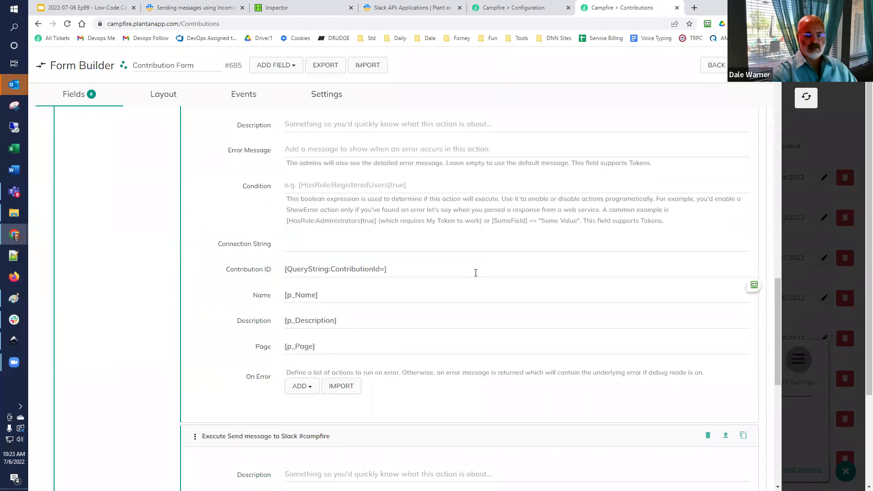
{"action": "triple_click", "coordinate": [425, 269]}
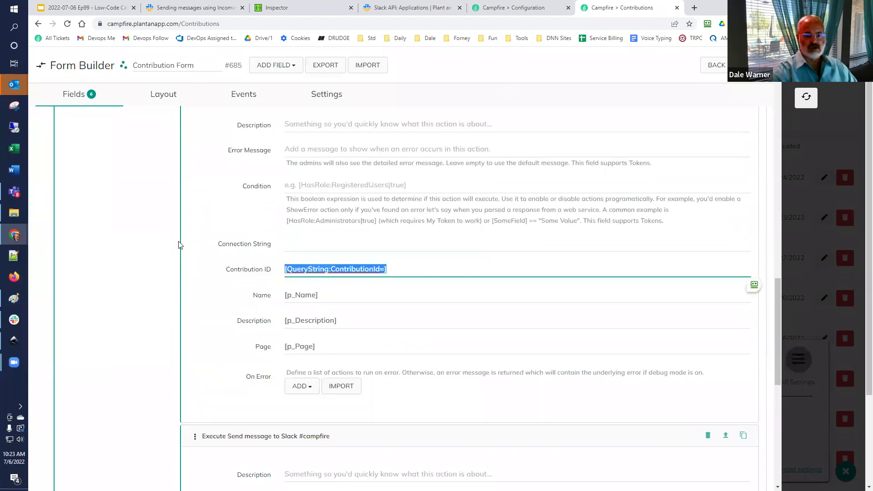
{"action": "triple_click", "coordinate": [364, 297]}
{"action": "key", "text": "super+c"}
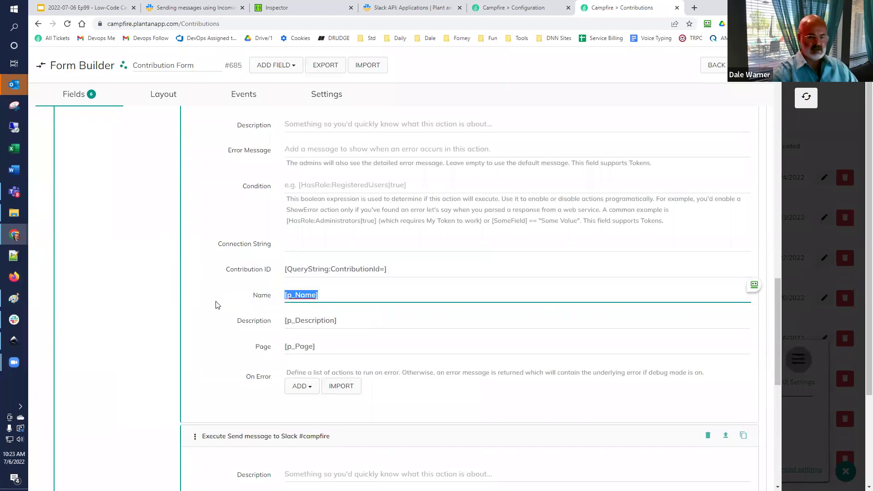
Extend the Slack action's text with "Id # [QueryString:ContributionId=]," using the copied contribution ID token.
{"action": "scroll", "coordinate": [223, 229], "scroll_direction": "down", "scroll_amount": 6}
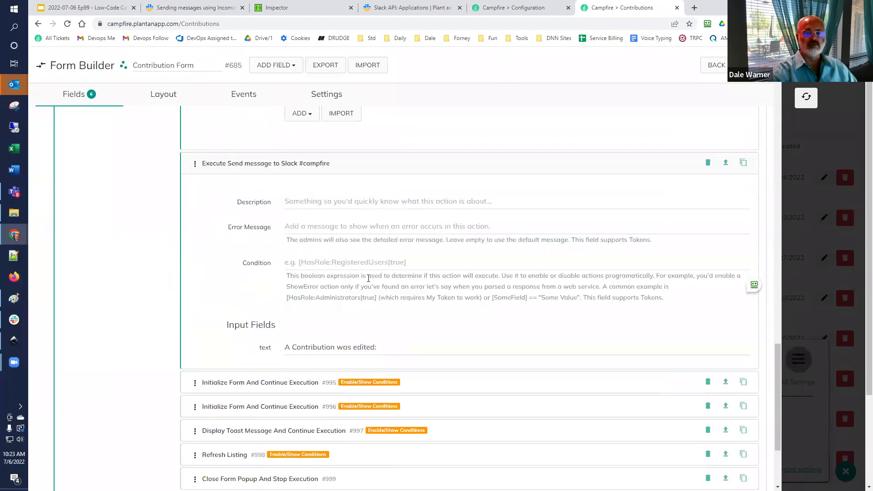
{"action": "left_click", "coordinate": [407, 350]}
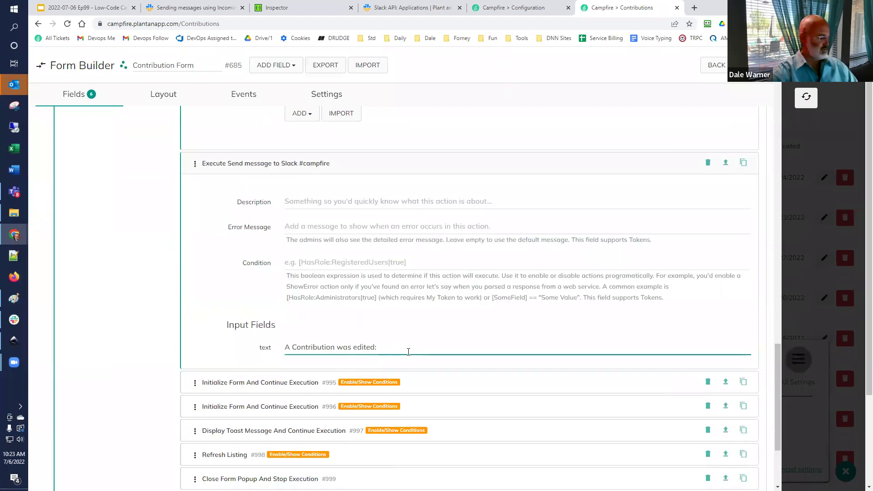
{"action": "key", "text": "super+v"}
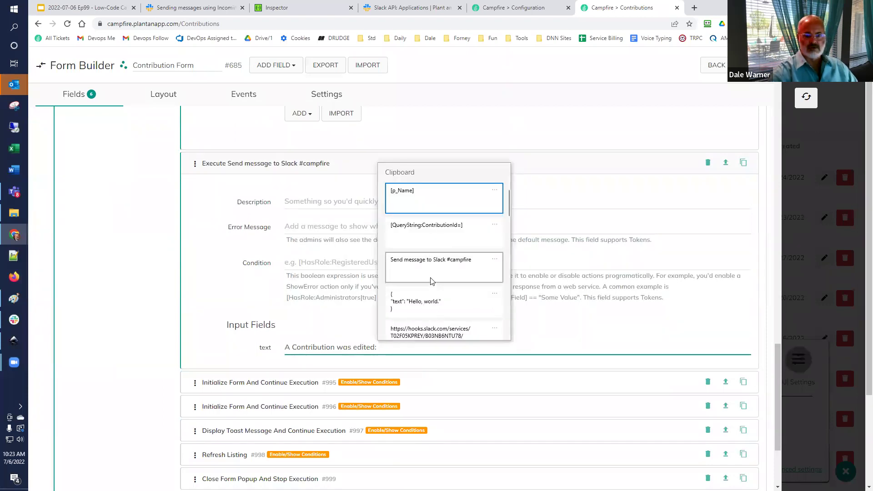
{"action": "left_click", "coordinate": [426, 240]}
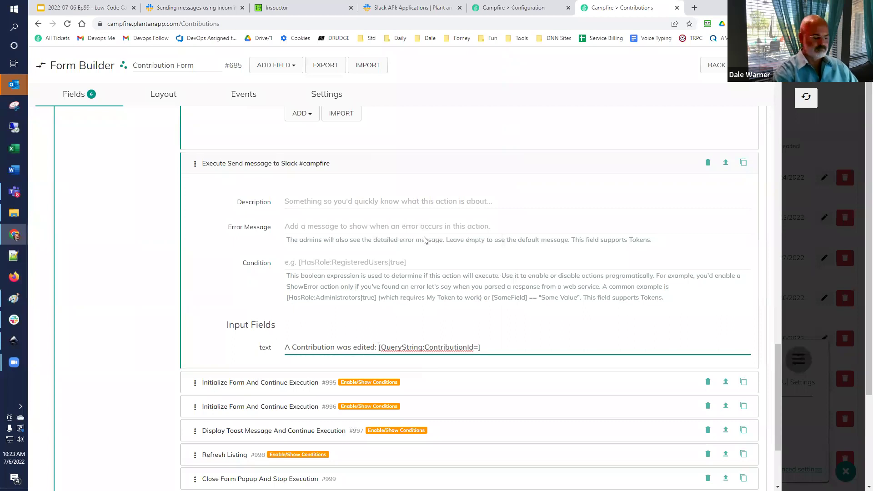
{"action": "type", "text": "Id #"}
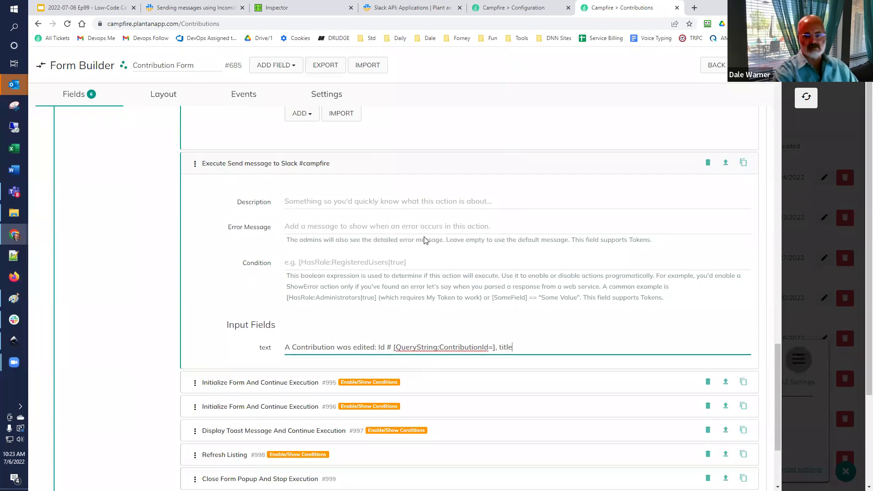
Replace the word "title" in the Slack text with "named [p_Name]." and begin the following sentence with "Use".
{"action": "key", "text": "ctrl+shift+Left"}
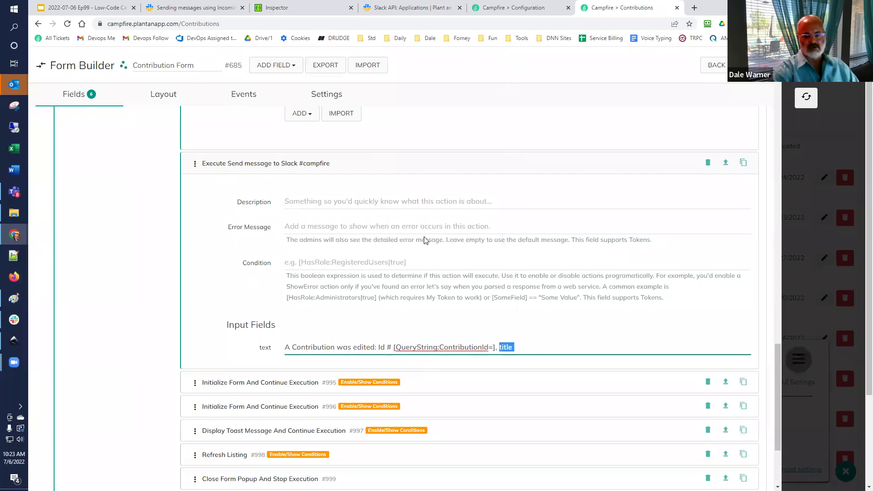
{"action": "type", "text": "name"}
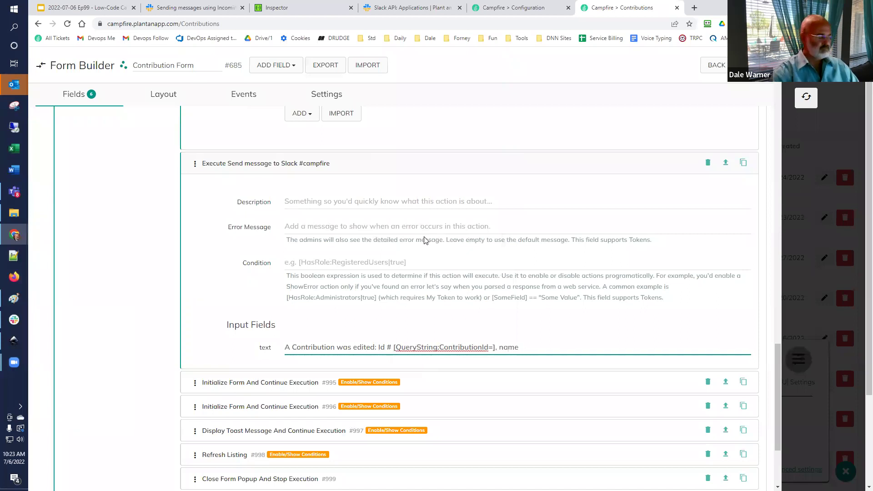
{"action": "key", "text": "super+v"}
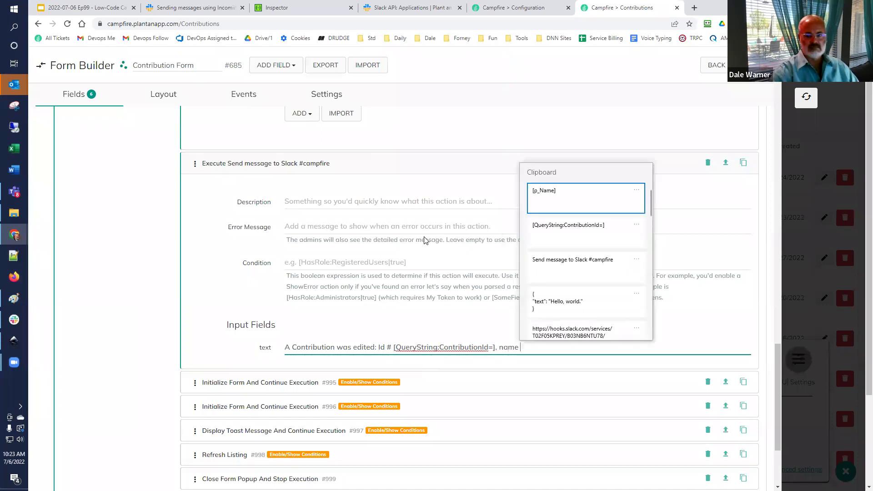
{"action": "left_click", "coordinate": [559, 196]}
{"action": "left_click", "coordinate": [517, 349]}
{"action": "type", "text": "d [p_Name].  Use"}
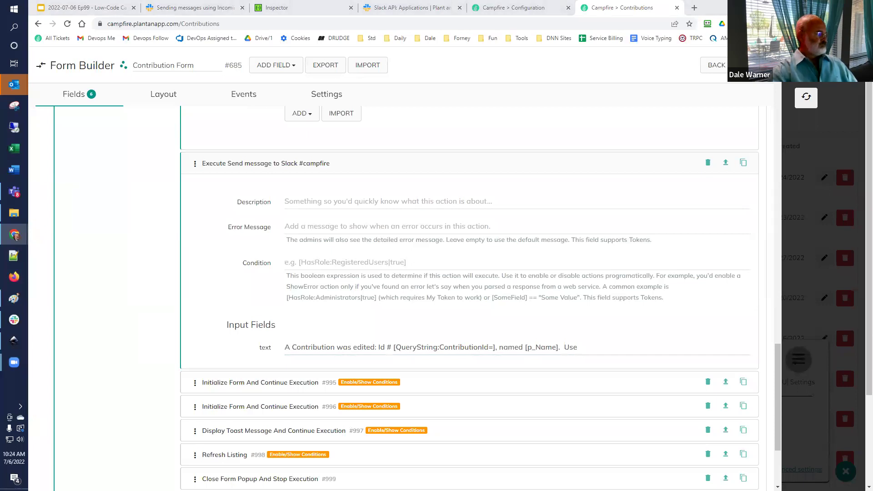
Append the /CampfireDetails command followed by the copied [QueryString:ContributionId=] token to the Slack action's text.
{"action": "left_click", "coordinate": [614, 347]}
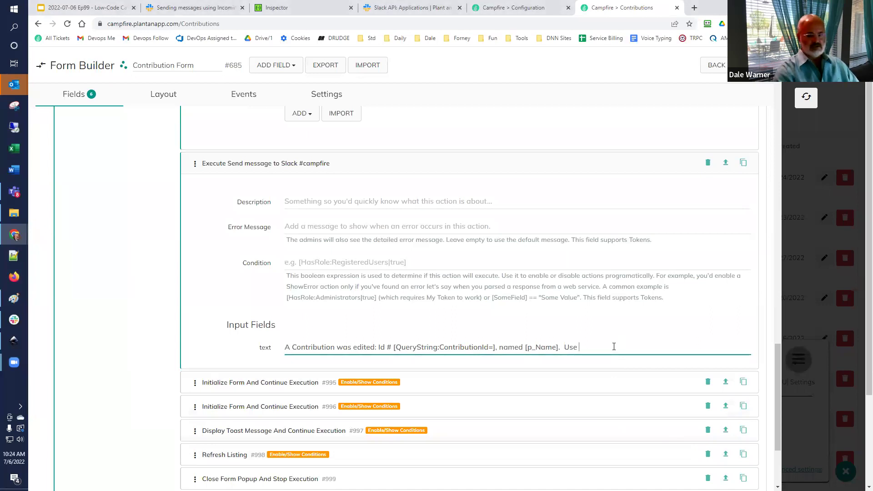
{"action": "type", "text": "/ca"}
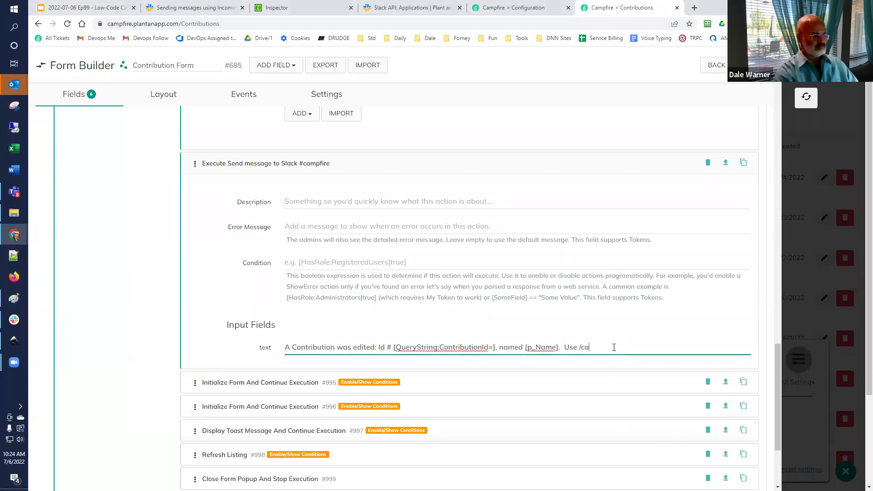
{"action": "type", "text": "am"}
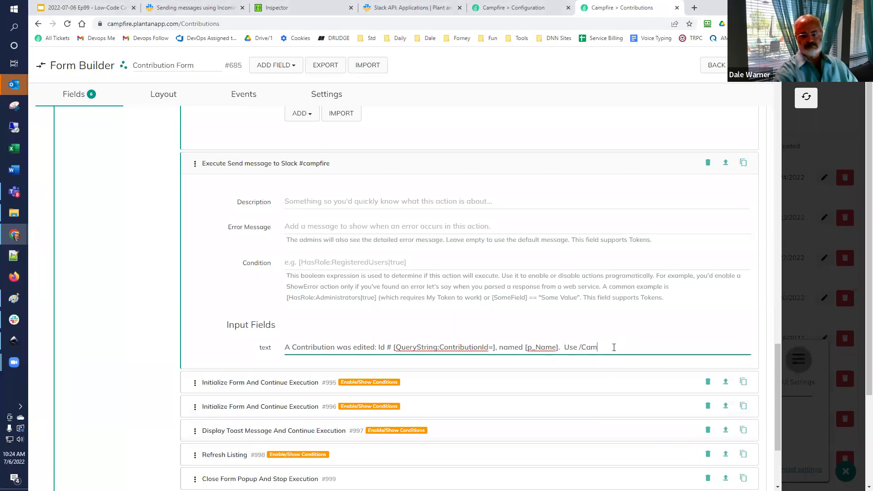
{"action": "type", "text": "pfireDetails"}
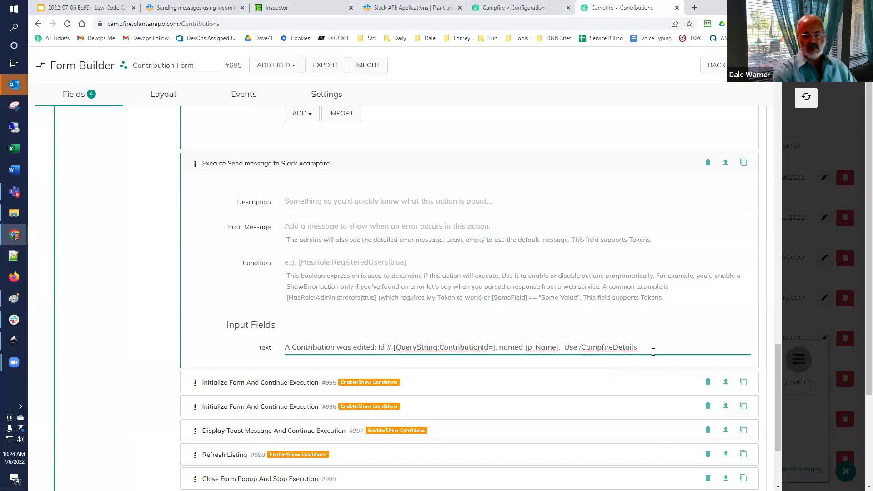
{"action": "key", "text": "super+v"}
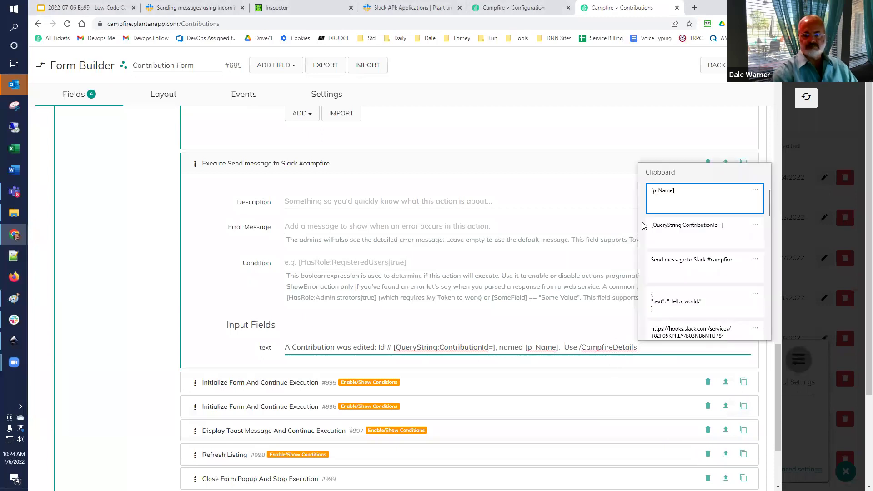
{"action": "left_click", "coordinate": [684, 234]}
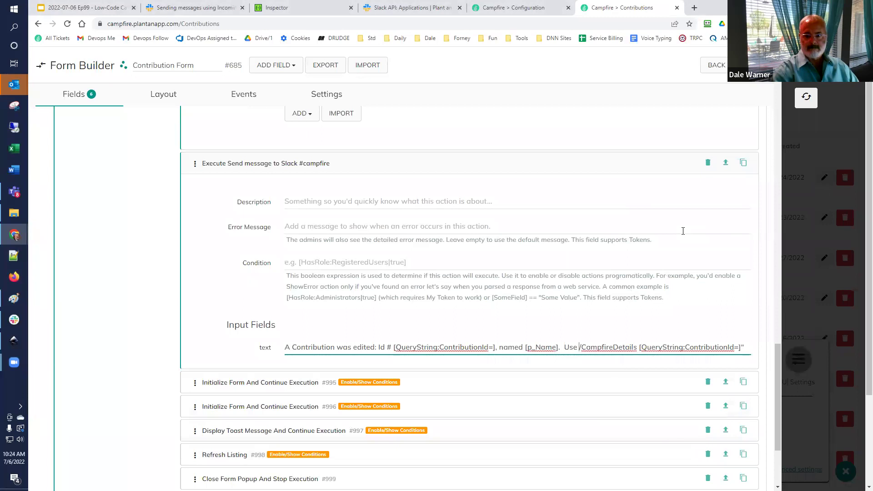
Enclose the /CampfireDetails command and its token in double quotes and end the Slack text with "for more information.".
{"action": "type", "text": "\""}
{"action": "type", "text": "\" for more informat"}
{"action": "type", "text": "ion."}
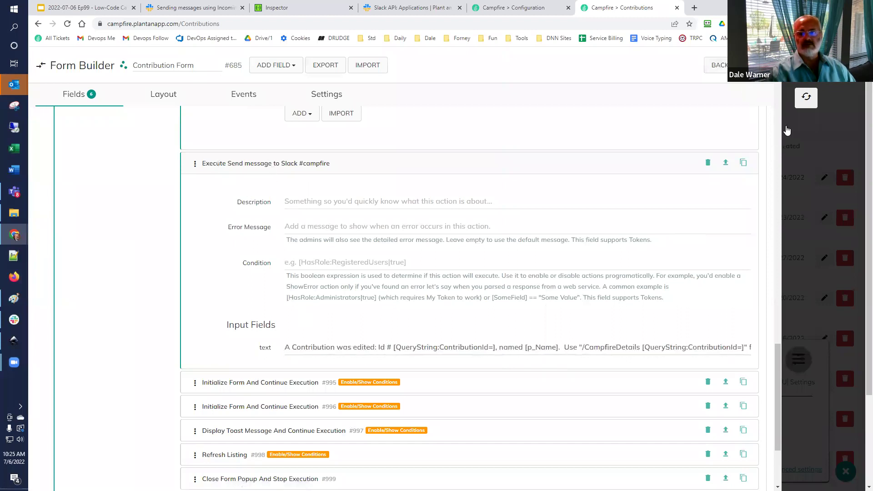
Reload the Contributions page and bring up Slack's #campfire channel alongside it.
{"action": "left_click", "coordinate": [807, 97]}
{"action": "key", "text": "F5"}
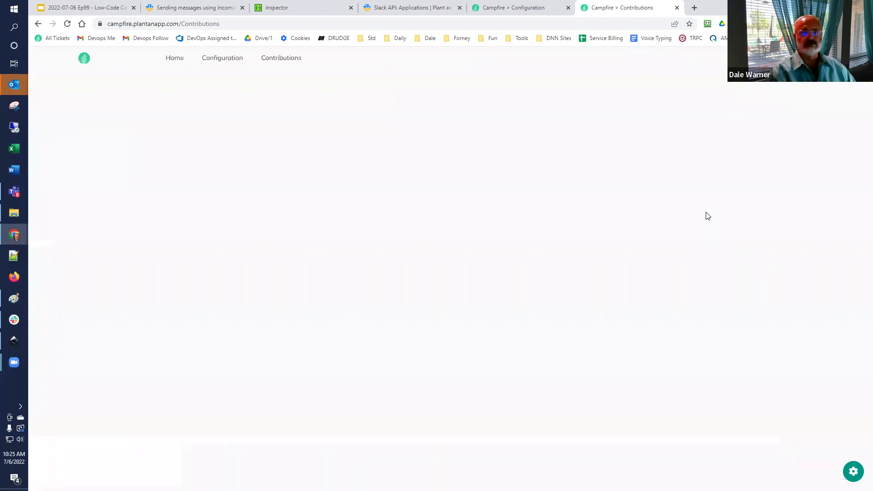
{"action": "key", "text": "alt+Tab"}
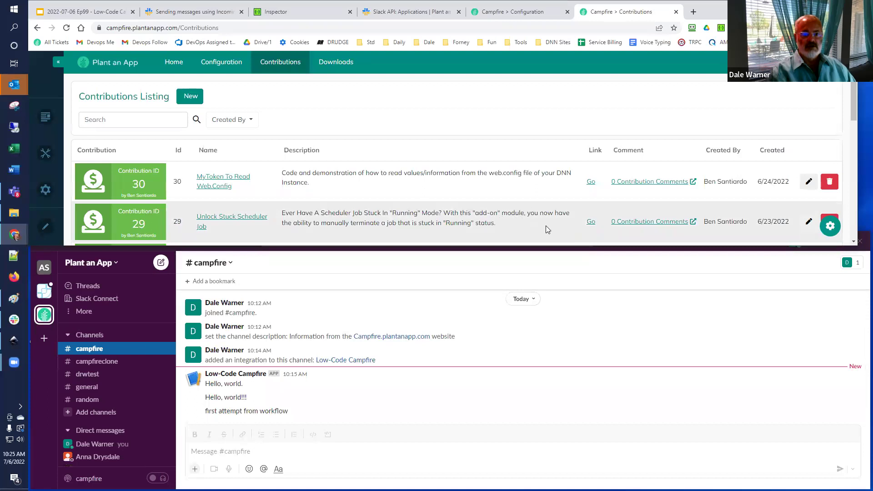
Test the Slack notification by opening contribution 29, "Unlock Stuck Scheduler Job", for editing and submitting its update.
{"action": "scroll", "coordinate": [546, 222], "scroll_direction": "down", "scroll_amount": 2}
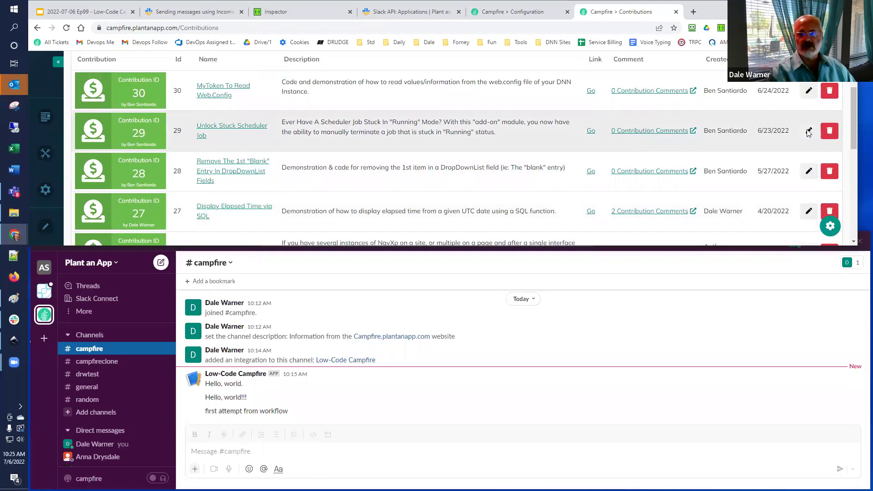
{"action": "left_click", "coordinate": [808, 131]}
{"action": "scroll", "coordinate": [357, 119], "scroll_direction": "down", "scroll_amount": 3}
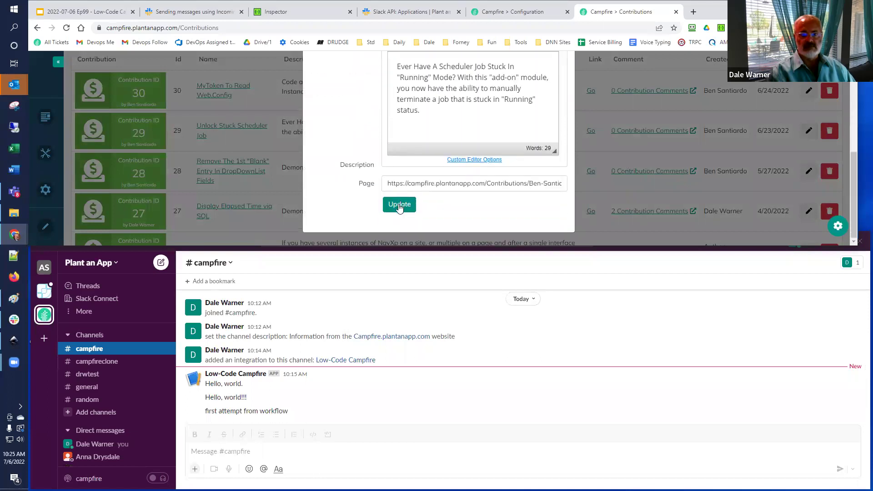
{"action": "left_click", "coordinate": [399, 206]}
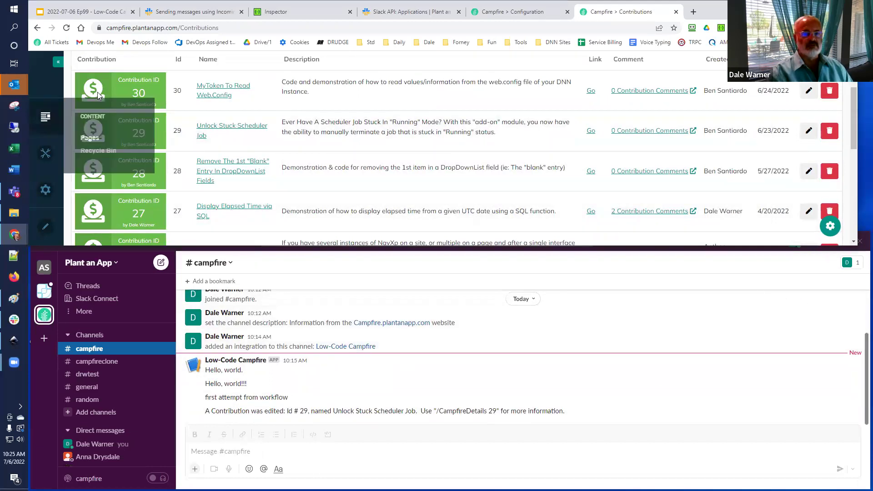
Return to the Low-Code Café presentation and maximize its window to review the "Hands-on low-coding" outline.
{"action": "left_click", "coordinate": [86, 12]}
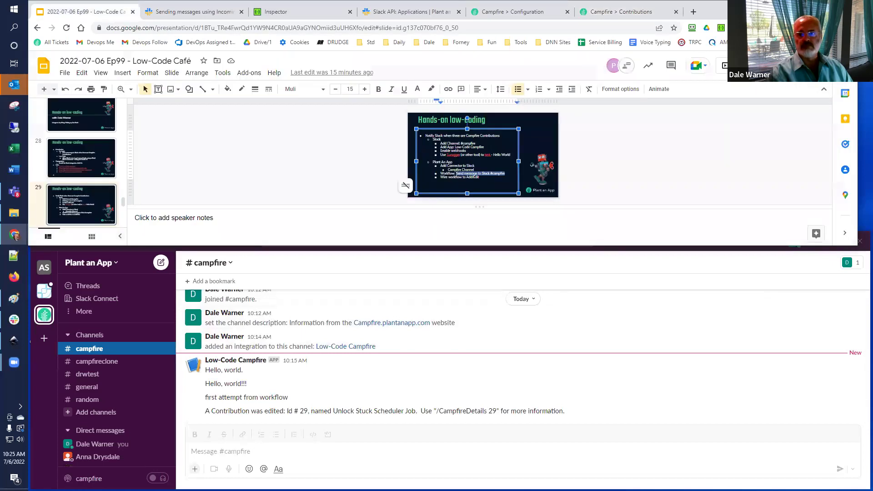
{"action": "key", "text": "super+Up"}
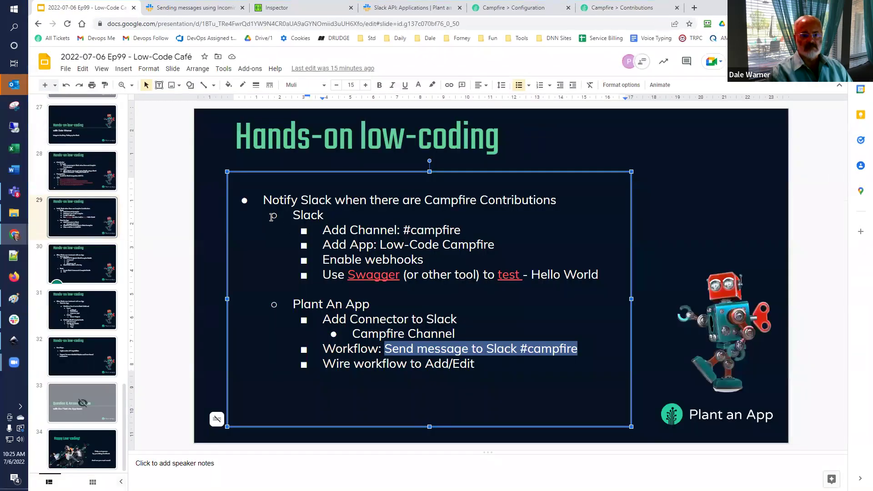
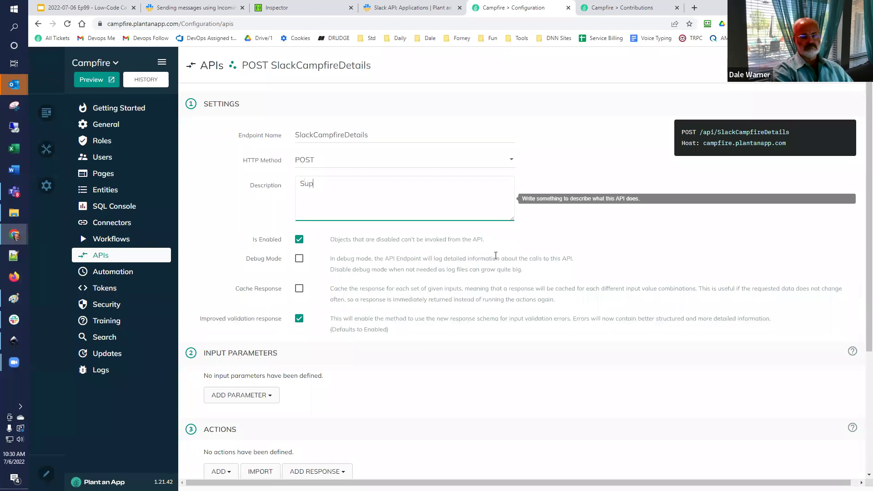
Complete the SlackCampfireDetails API description as "Support for the Slack slash command /CampfireDetails".
{"action": "type", "text": "for the Sla"}
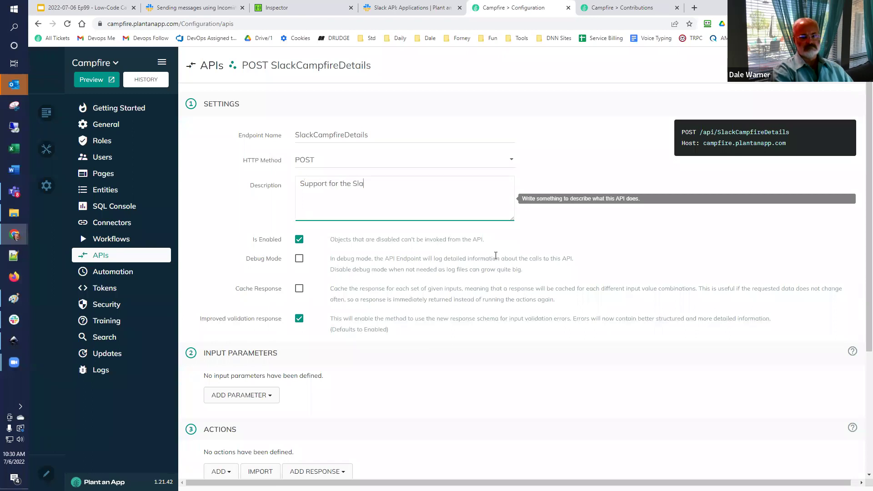
{"action": "type", "text": "ck slash command /CampfireDetails"}
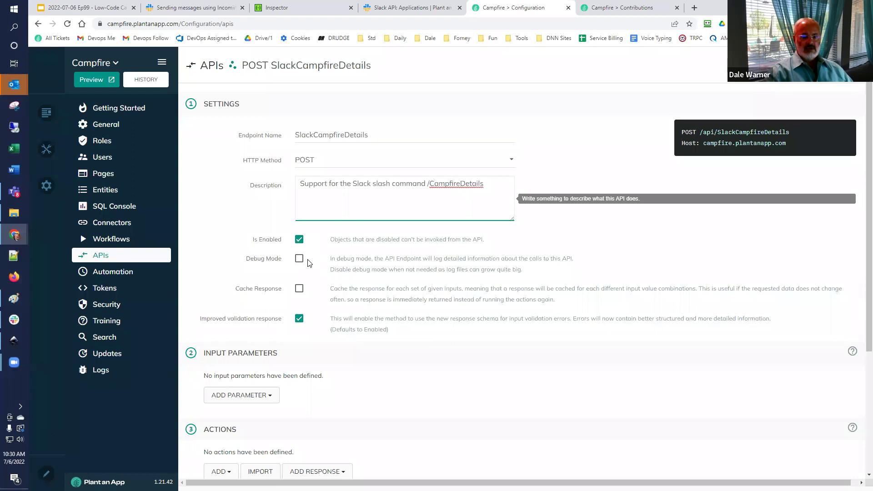
Add a text input parameter named "command" to the SlackCampfireDetails API and collapse its settings.
{"action": "scroll", "coordinate": [296, 282], "scroll_direction": "down", "scroll_amount": 2}
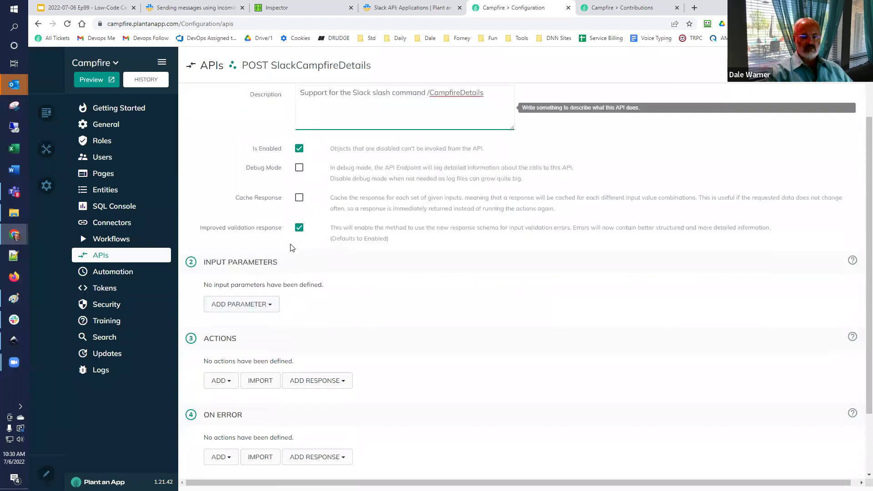
{"action": "left_click", "coordinate": [247, 304]}
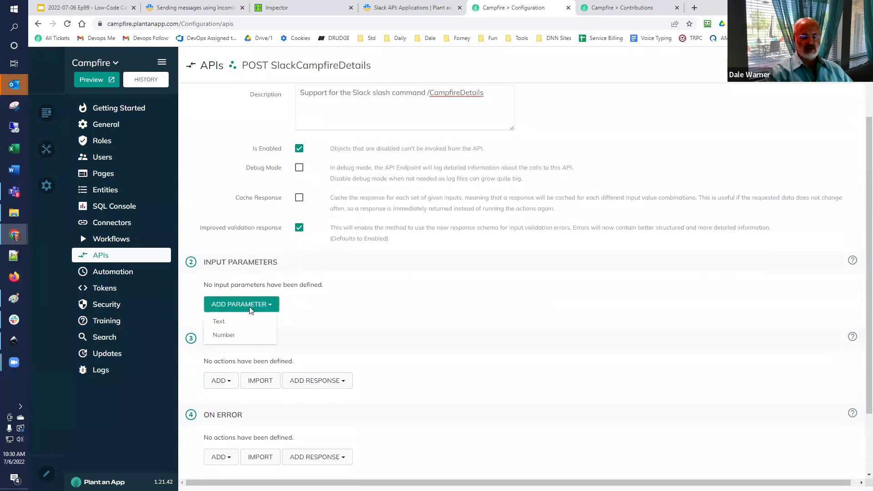
{"action": "left_click", "coordinate": [254, 321]}
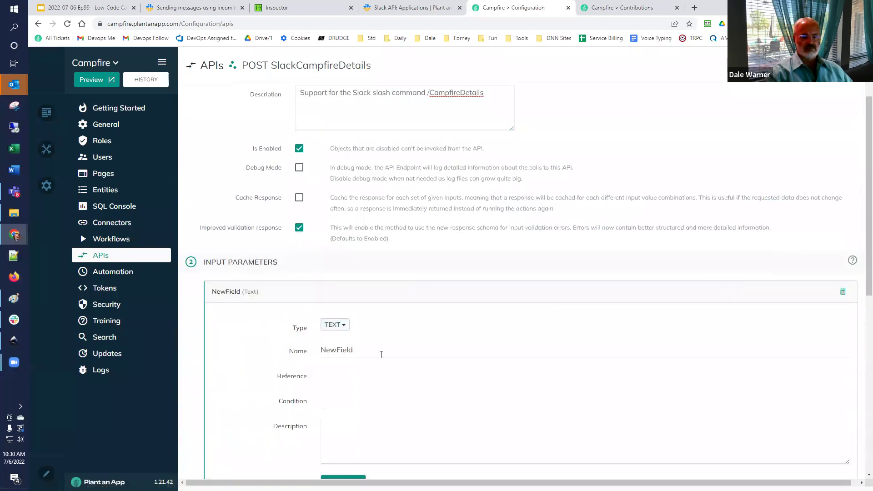
{"action": "type", "text": "comm"}
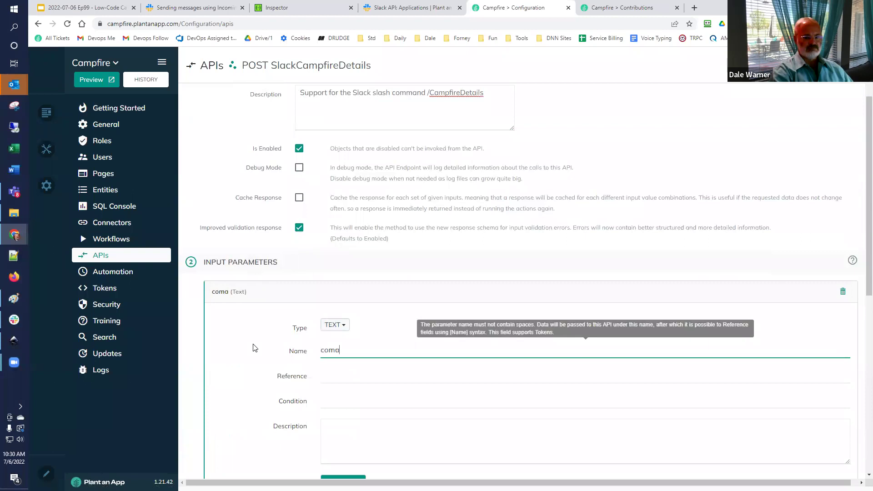
{"action": "type", "text": "and"}
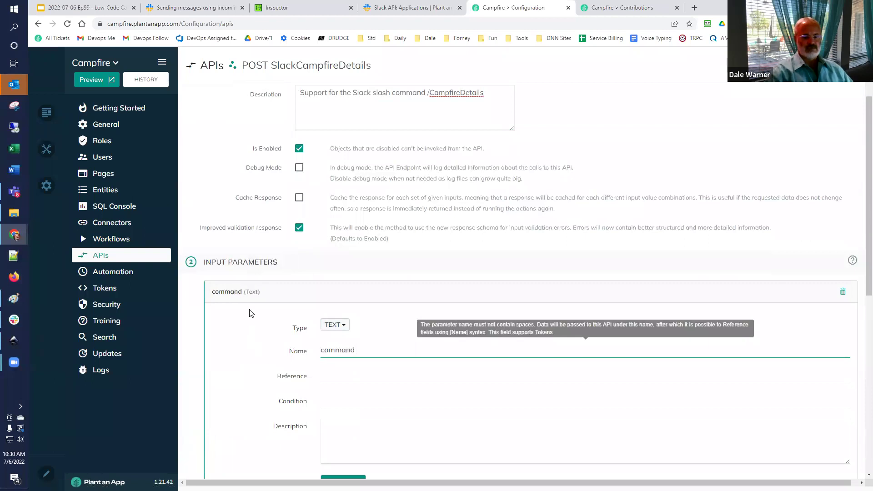
{"action": "left_click", "coordinate": [251, 291]}
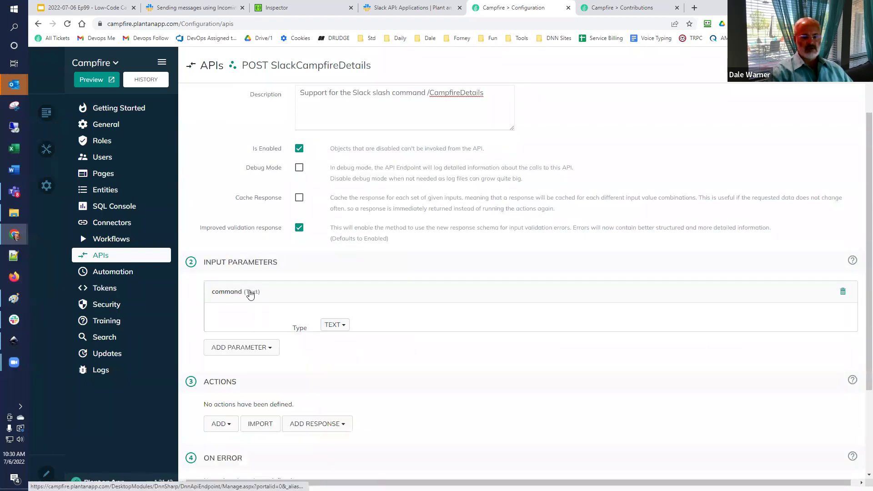
Add a second text input parameter named "text" and collapse its settings.
{"action": "left_click", "coordinate": [248, 318]}
{"action": "left_click", "coordinate": [248, 335]}
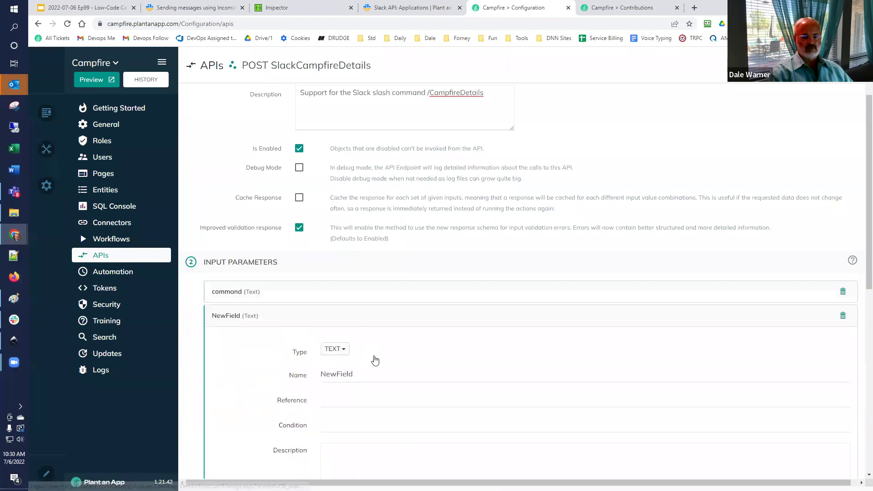
{"action": "type", "text": "text"}
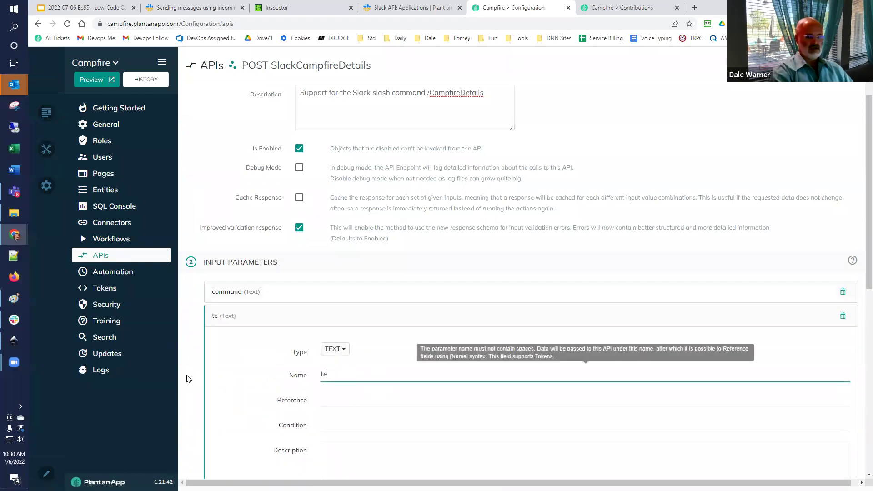
{"action": "left_click", "coordinate": [234, 315]}
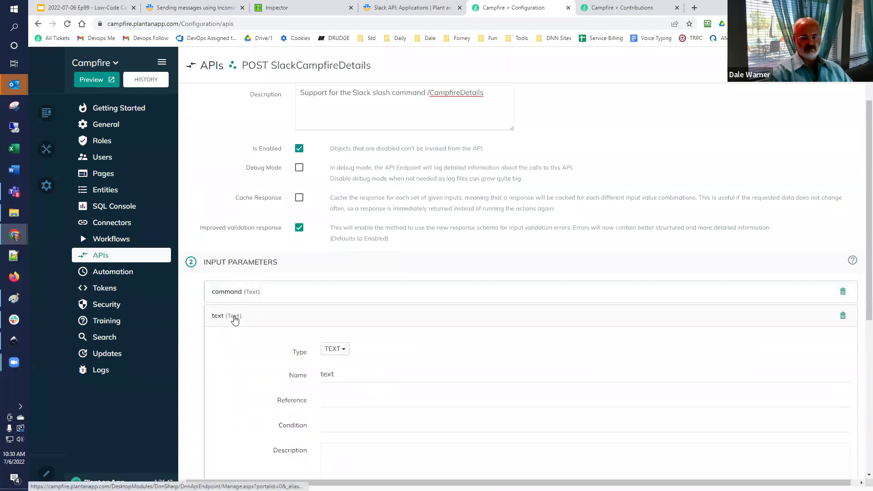
Add a third text input parameter named "response_url" and collapse its settings.
{"action": "left_click", "coordinate": [246, 348]}
{"action": "left_click", "coordinate": [246, 359]}
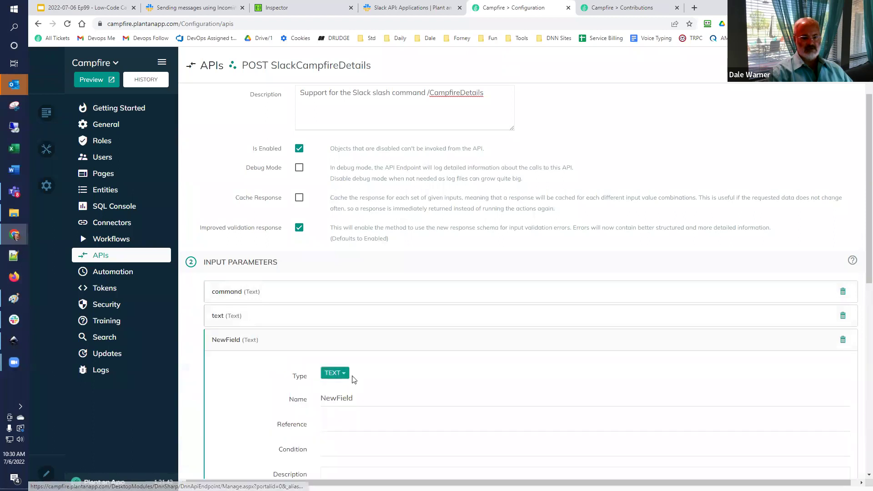
{"action": "type", "text": "res"}
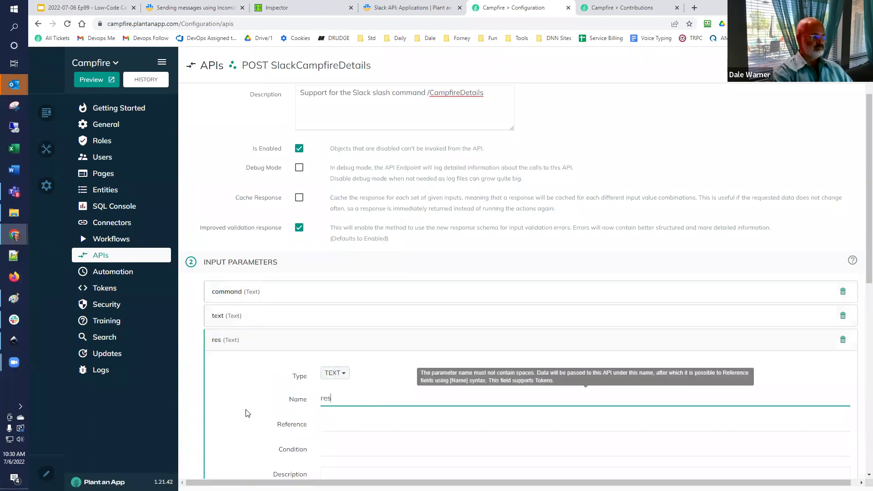
{"action": "type", "text": "ponse_url"}
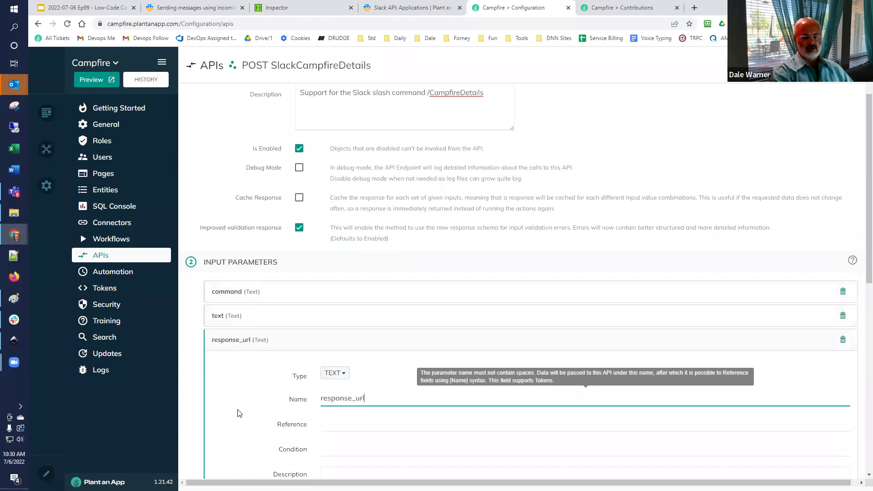
{"action": "left_click", "coordinate": [254, 342]}
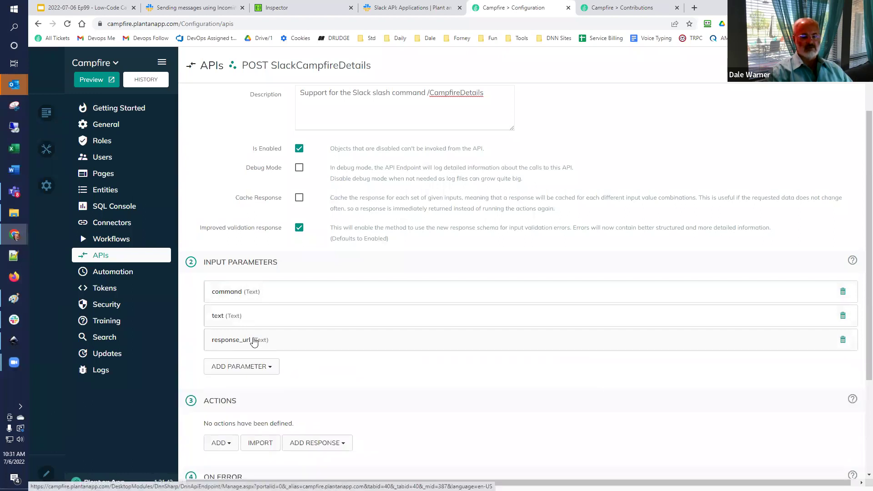
Add a Log Event action to the SlackCampfireDetails API and set its event type to ADMIN_ALERT.
{"action": "scroll", "coordinate": [254, 342], "scroll_direction": "down", "scroll_amount": 3}
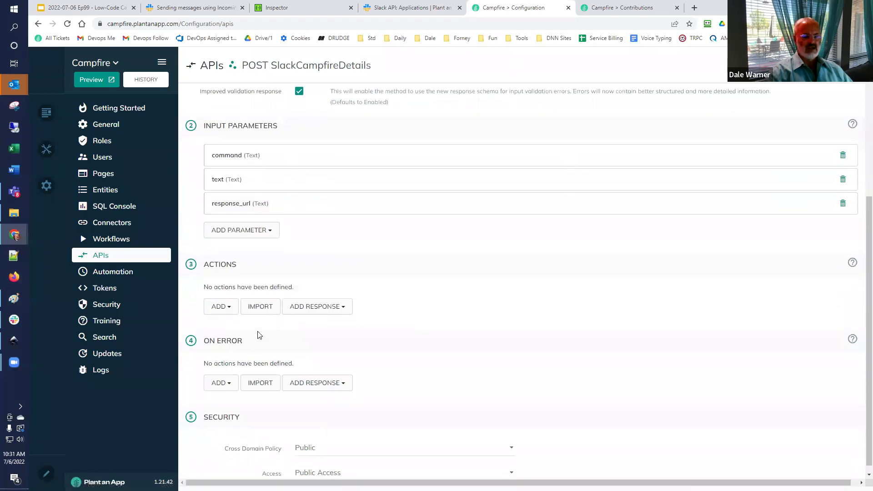
{"action": "left_click", "coordinate": [219, 306]}
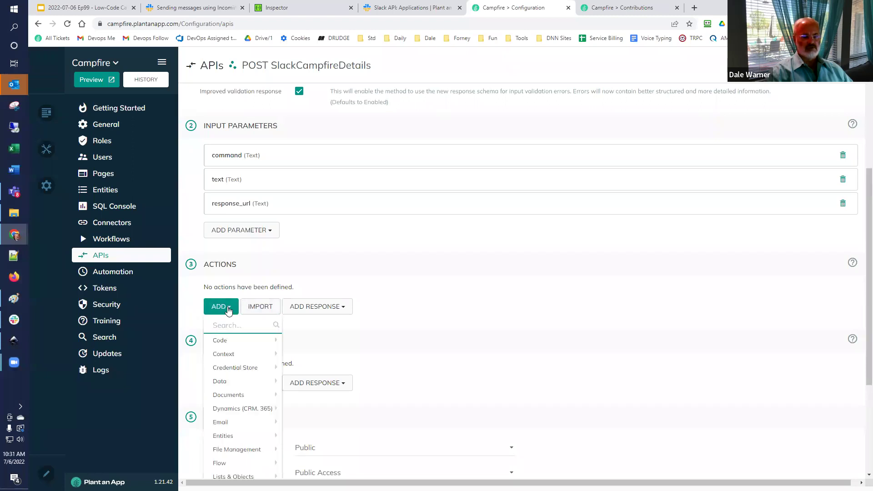
{"action": "type", "text": "err"}
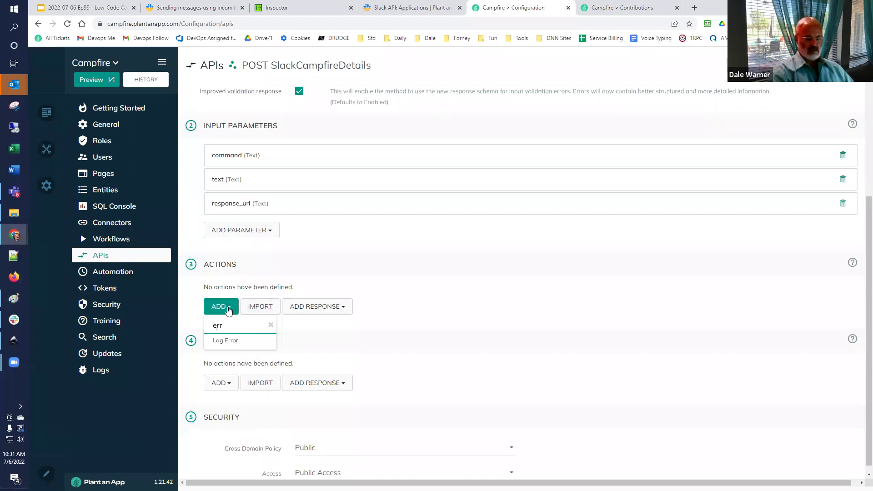
{"action": "key", "text": "BackSpace"}
{"action": "key", "text": "BackSpace"}
{"action": "key", "text": "BackSpace"}
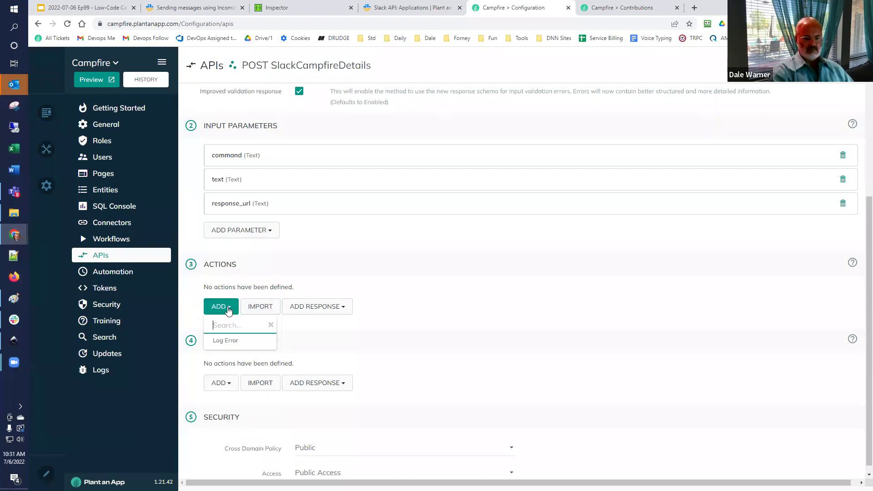
{"action": "type", "text": "log"}
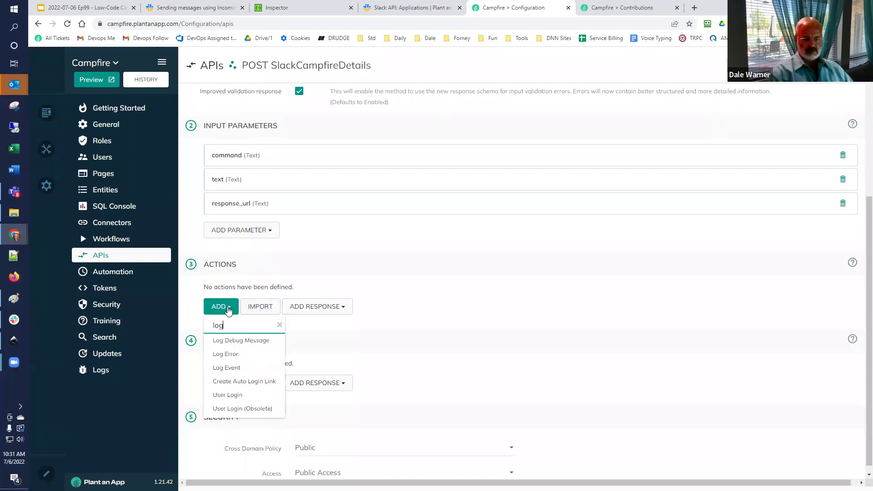
{"action": "left_click", "coordinate": [232, 369]}
{"action": "scroll", "coordinate": [255, 354], "scroll_direction": "down", "scroll_amount": 2}
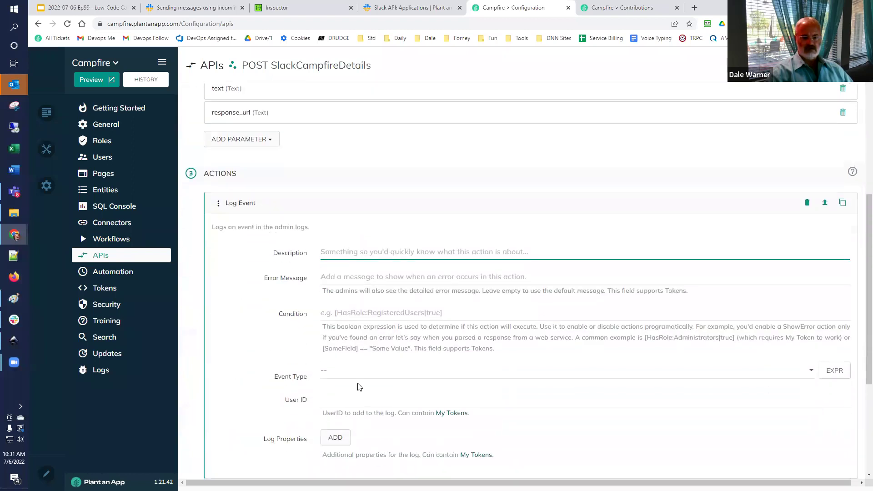
{"action": "left_click", "coordinate": [354, 376]}
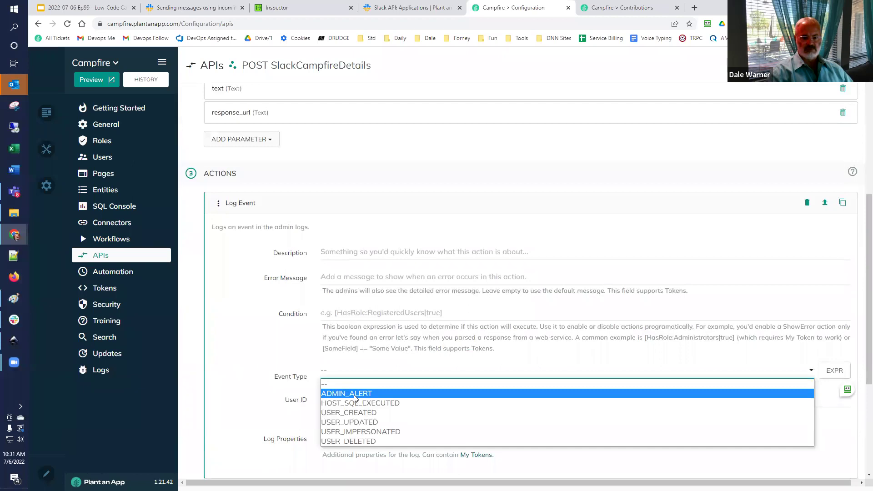
{"action": "left_click", "coordinate": [355, 394]}
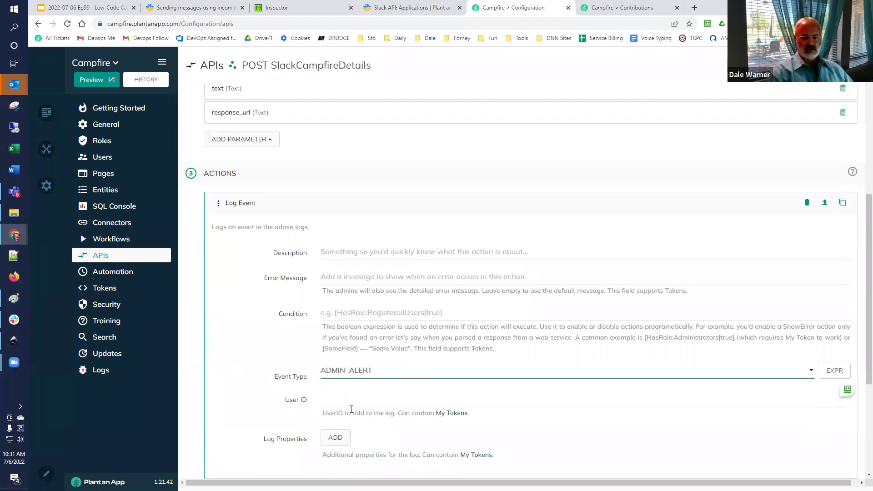
Add three empty log property rows to the Log Event action.
{"action": "left_click", "coordinate": [335, 438]}
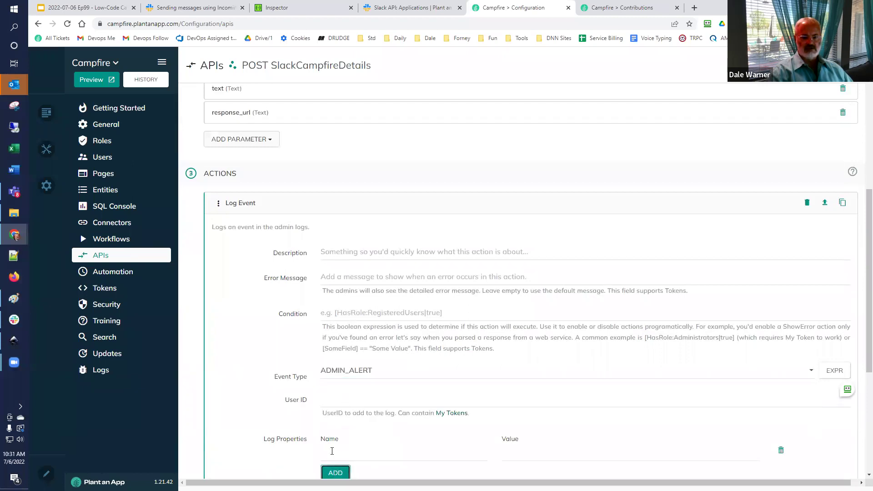
{"action": "scroll", "coordinate": [331, 451], "scroll_direction": "down", "scroll_amount": 1}
{"action": "left_click", "coordinate": [335, 428]}
{"action": "left_click", "coordinate": [335, 448]}
Fill the first log property with the name command and the value [command].
{"action": "left_click", "coordinate": [338, 410]}
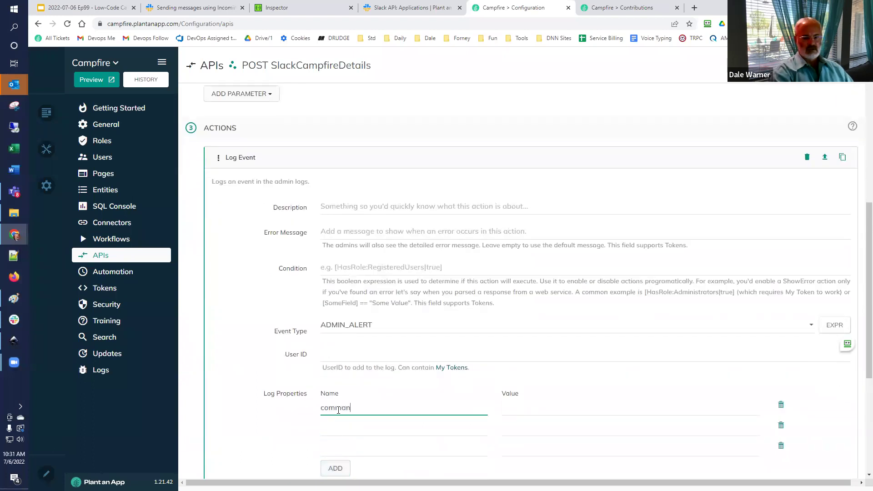
{"action": "key", "text": "ctrl+a"}
{"action": "key", "text": "ctrl+c"}
{"action": "key", "text": "Tab"}
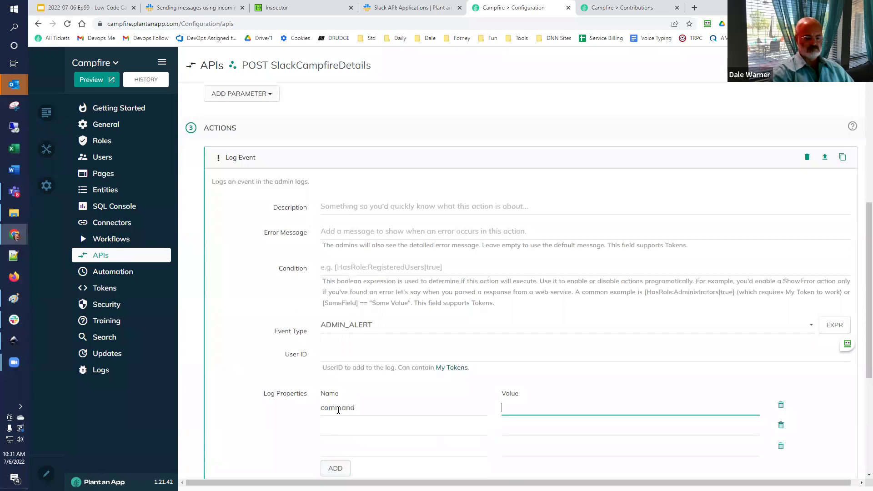
{"action": "type", "text": "["}
{"action": "key", "text": "ctrl+v"}
Fill the second log property with the name text and the value [text].
{"action": "key", "text": "Tab"}
{"action": "key", "text": "Tab"}
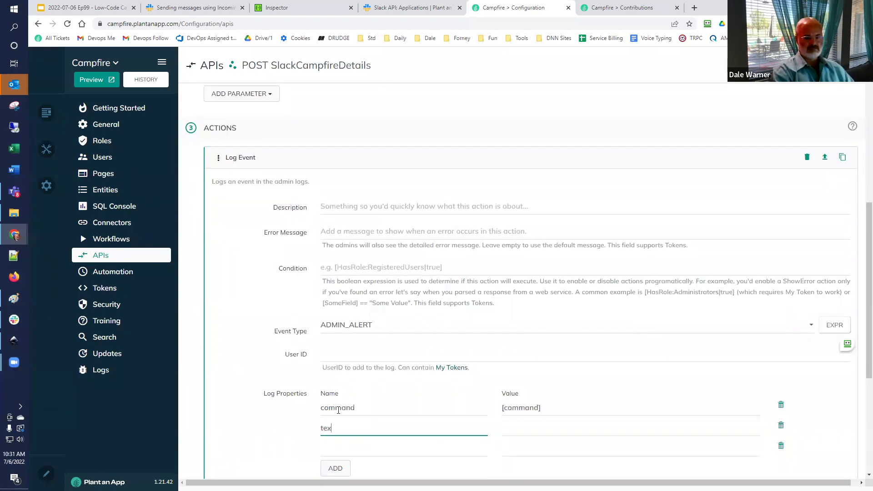
{"action": "key", "text": "Tab"}
{"action": "type", "text": "[text]"}
{"action": "key", "text": "Tab"}
{"action": "key", "text": "Tab"}
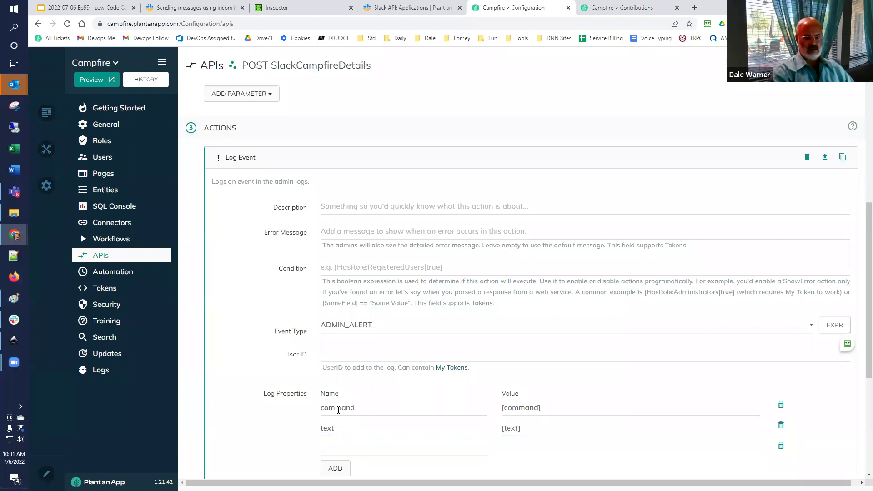
Fill the third log property with the name response_url and the value [response_url].
{"action": "type", "text": "response"}
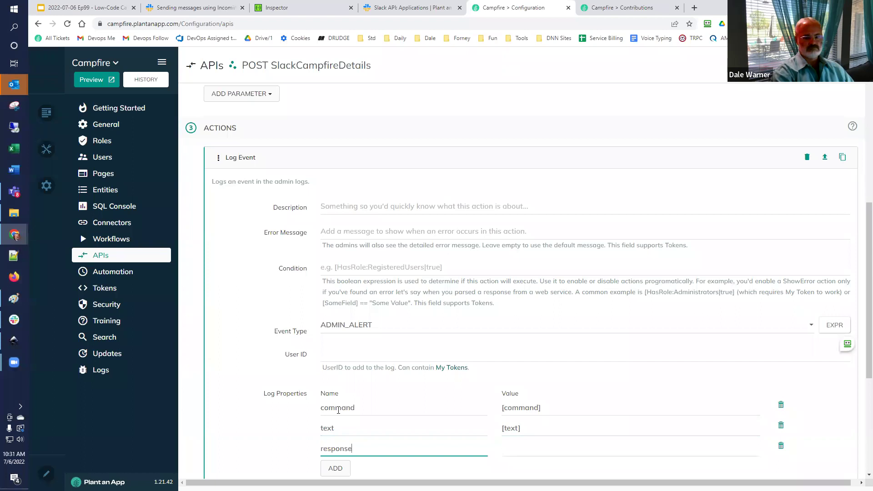
{"action": "key", "text": "ctrl+a"}
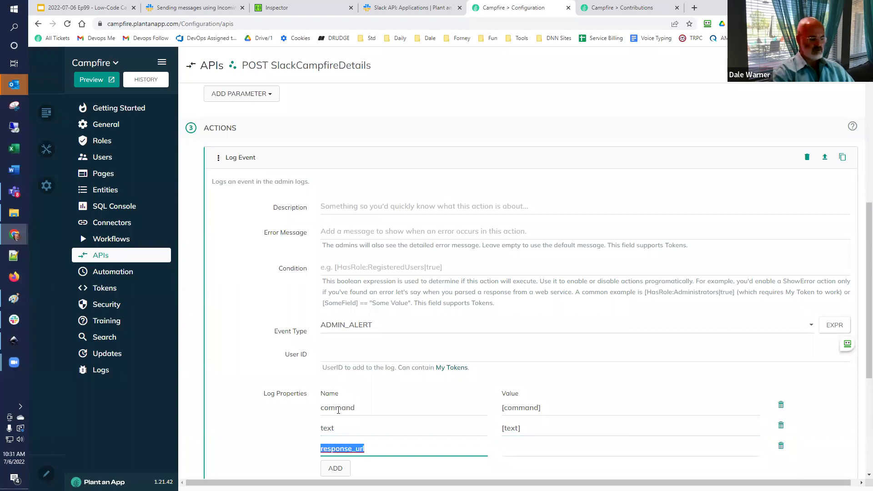
{"action": "key", "text": "Tab"}
{"action": "type", "text": "[response_url]"}
Save the SlackCampfireDetails API for a test run and copy its endpoint URL from the jQuery sample code.
{"action": "scroll", "coordinate": [366, 363], "scroll_direction": "down", "scroll_amount": 1}
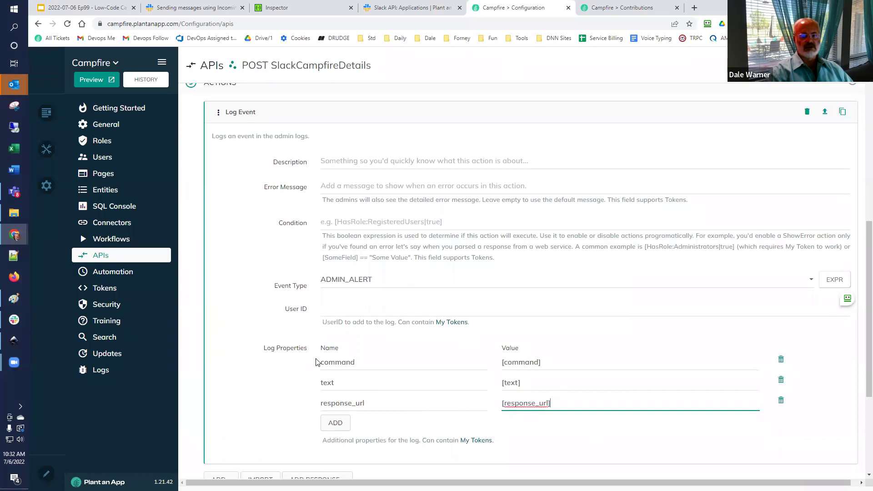
{"action": "scroll", "coordinate": [317, 362], "scroll_direction": "down", "scroll_amount": 3}
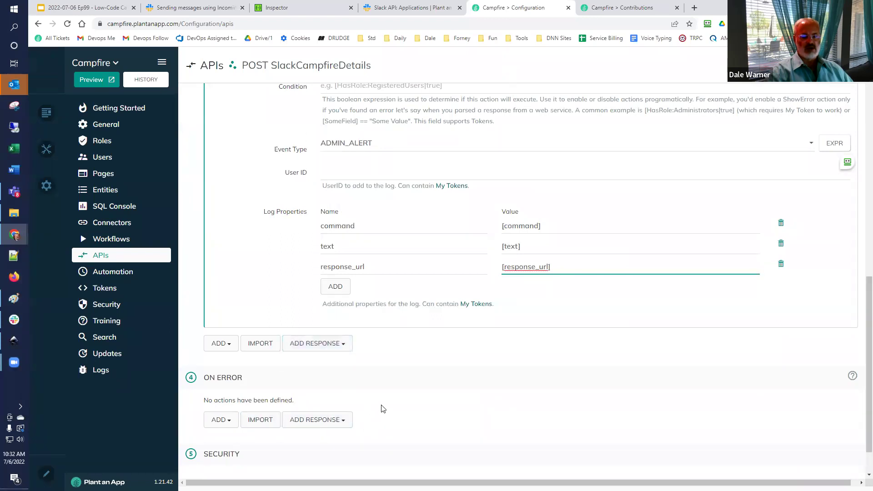
{"action": "scroll", "coordinate": [368, 432], "scroll_direction": "down", "scroll_amount": 1}
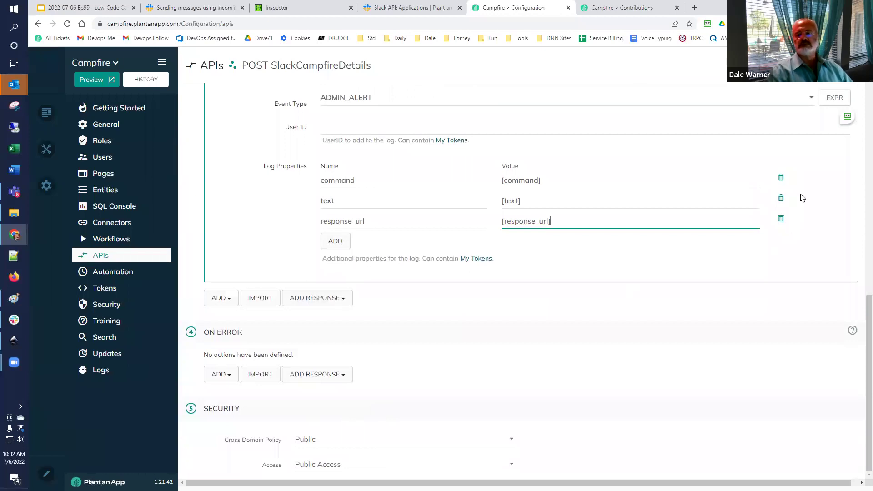
{"action": "left_click", "coordinate": [841, 70]}
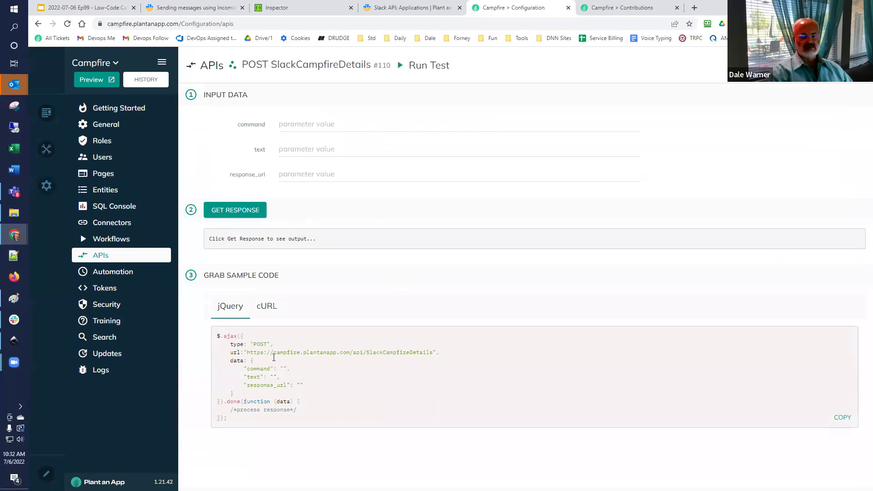
{"action": "left_click_drag", "start_coordinate": [251, 352], "coordinate": [431, 357]}
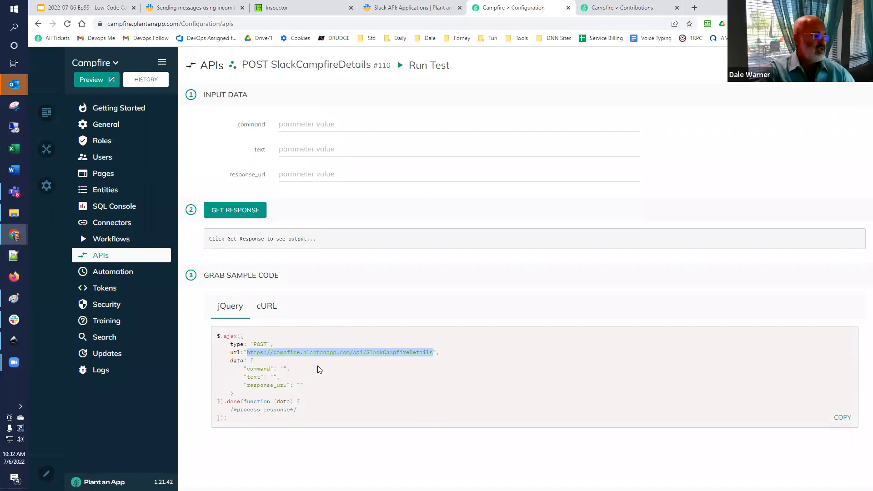
Check the slide's Slack instructions and close the Slack incoming webhooks documentation page.
{"action": "left_click", "coordinate": [61, 9]}
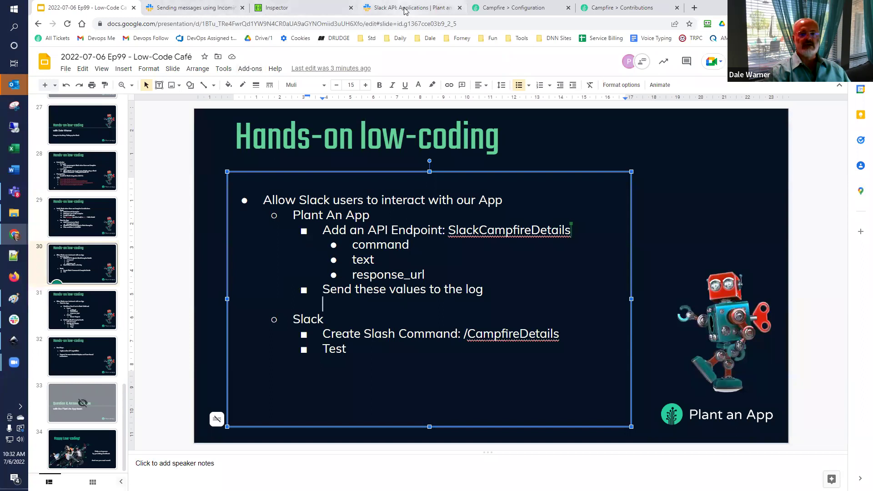
{"action": "left_click", "coordinate": [171, 7]}
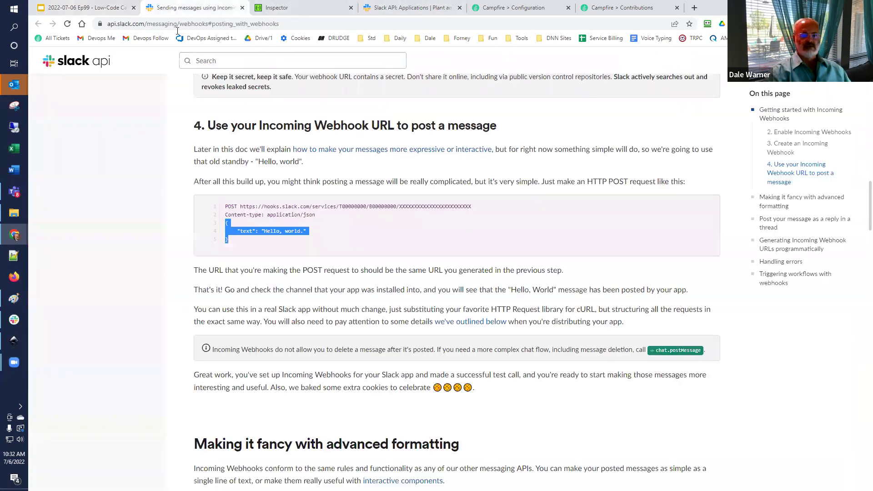
{"action": "left_click", "coordinate": [242, 7]}
{"action": "left_click", "coordinate": [397, 9]}
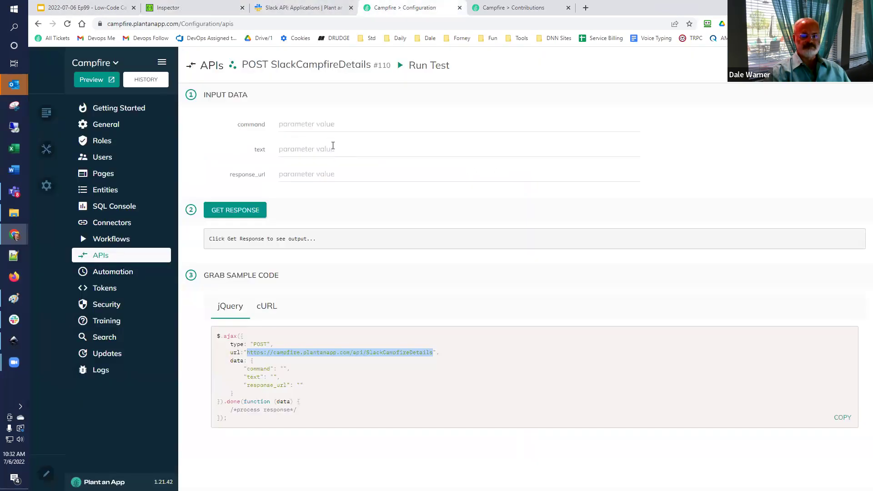
In the Low-Code Campfire app's Slack API settings, start a new slash command named /CampfireDetail.
{"action": "left_click", "coordinate": [295, 7]}
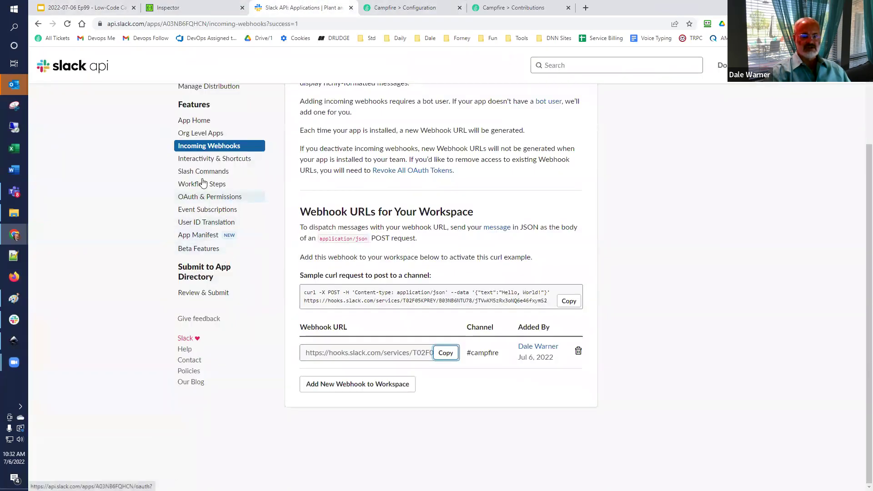
{"action": "scroll", "coordinate": [209, 182], "scroll_direction": "up", "scroll_amount": 3}
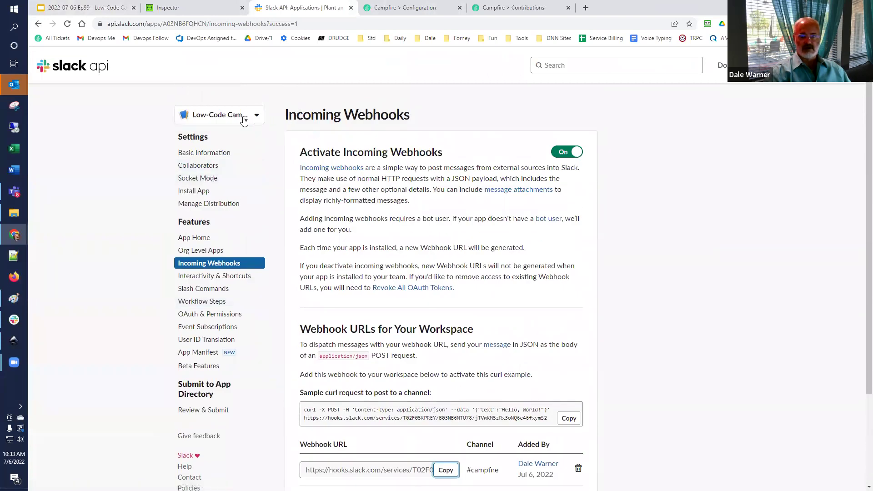
{"action": "left_click", "coordinate": [201, 289]}
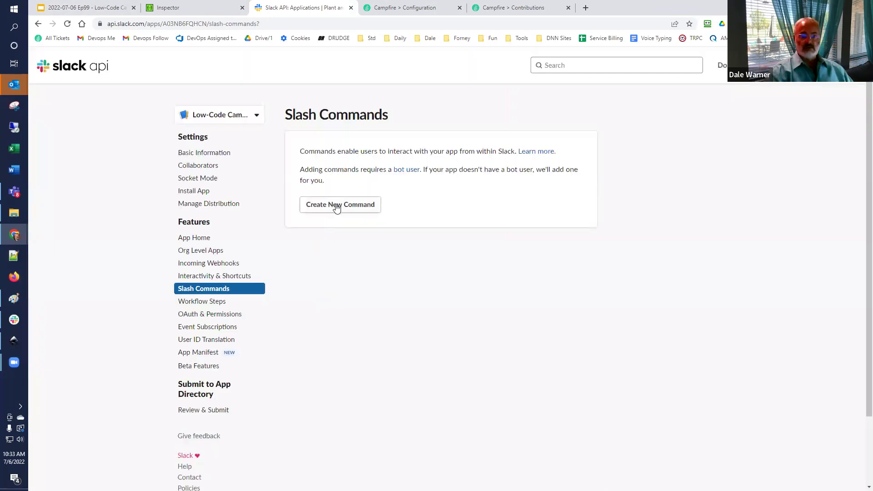
{"action": "left_click", "coordinate": [336, 205]}
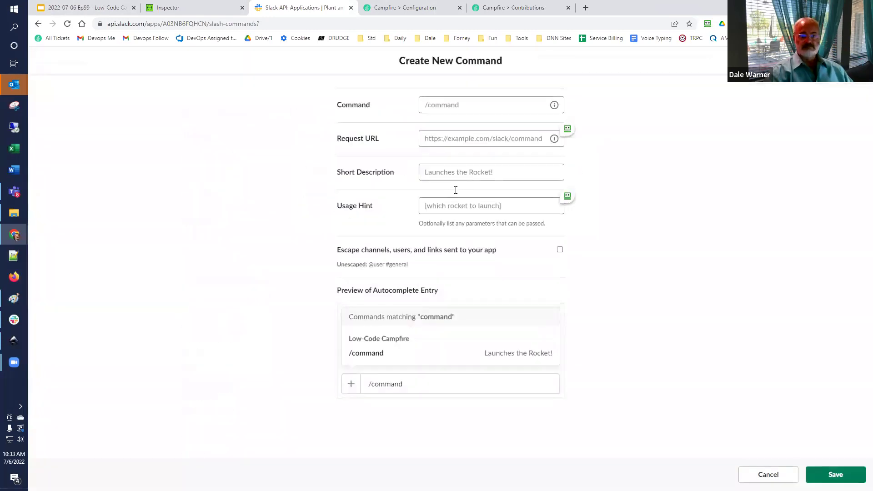
{"action": "left_click", "coordinate": [473, 105]}
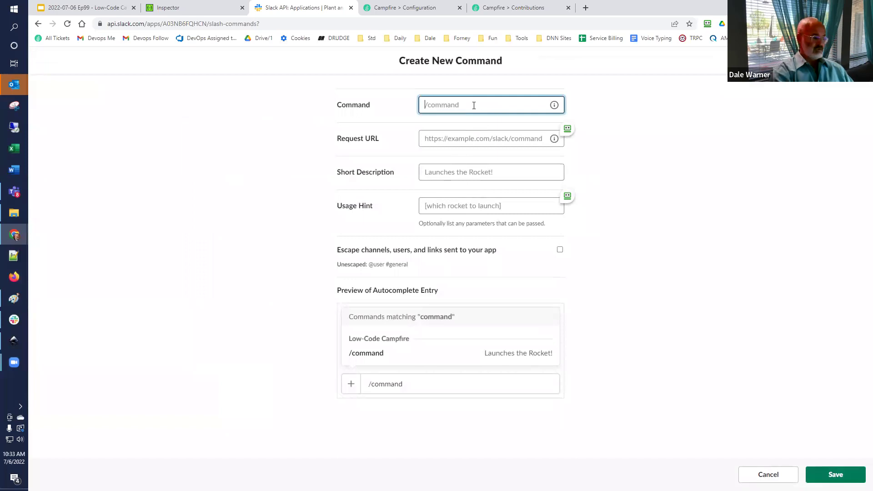
{"action": "type", "text": "/Campfire"}
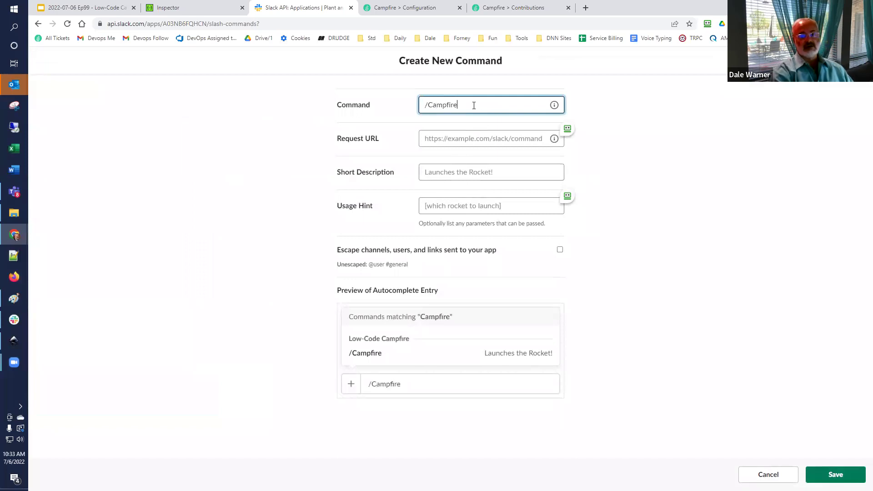
{"action": "type", "text": "Detail"}
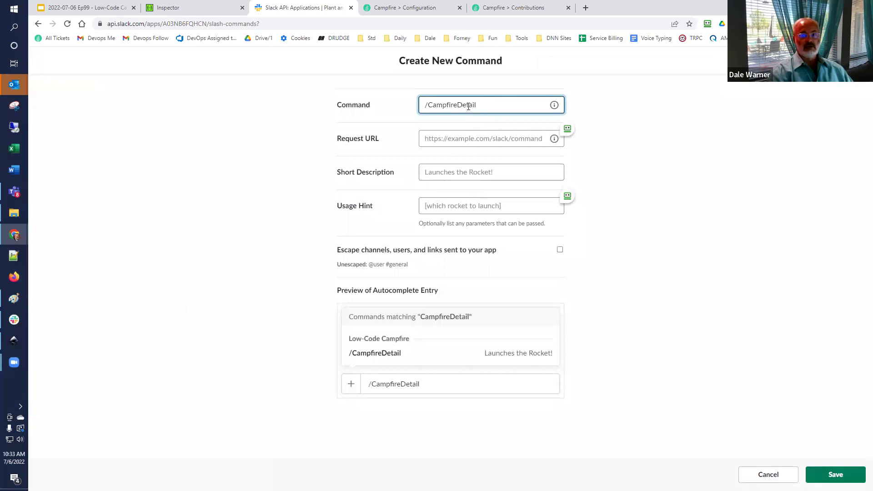
{"action": "left_click", "coordinate": [456, 138]}
{"action": "mouse_move", "coordinate": [555, 140]}
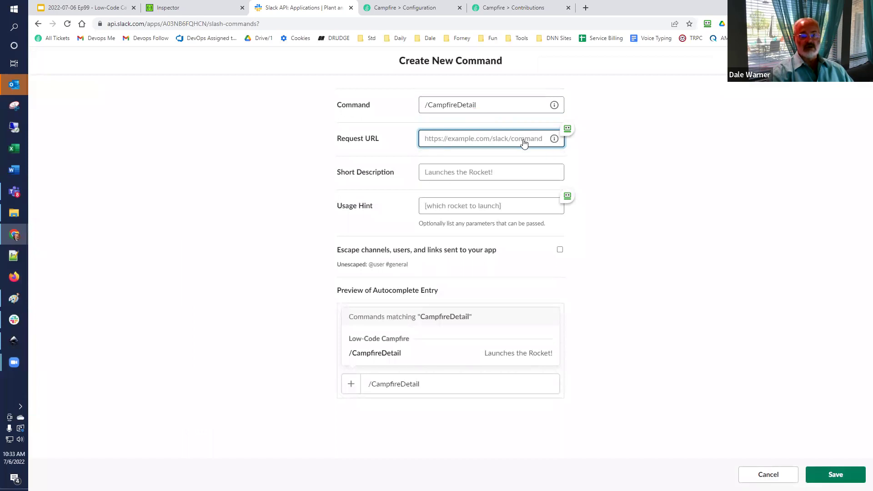
{"action": "key", "text": "ctrl+v"}
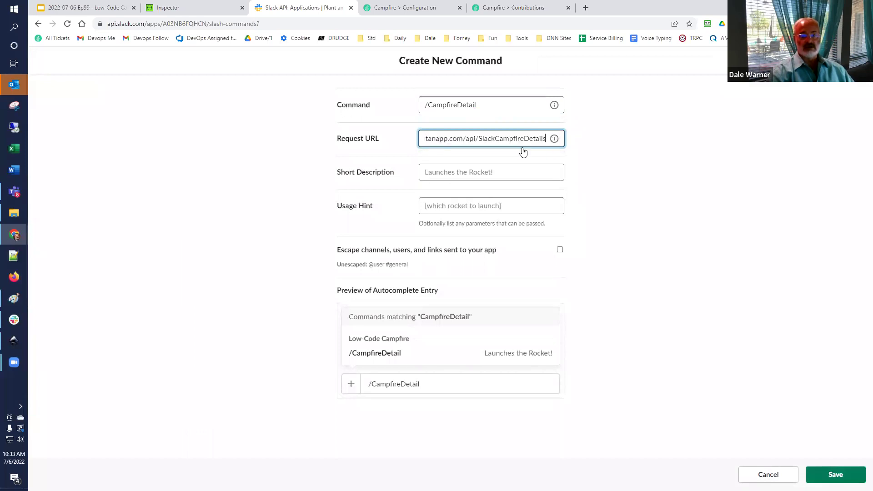
Set the slash command's short description to "Ask for more details on a Contribution".
{"action": "left_click", "coordinate": [530, 177]}
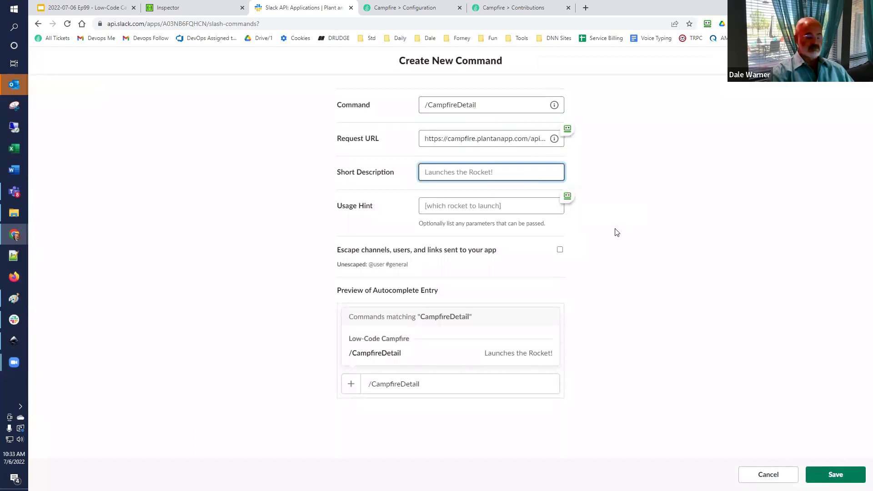
{"action": "type", "text": "As"}
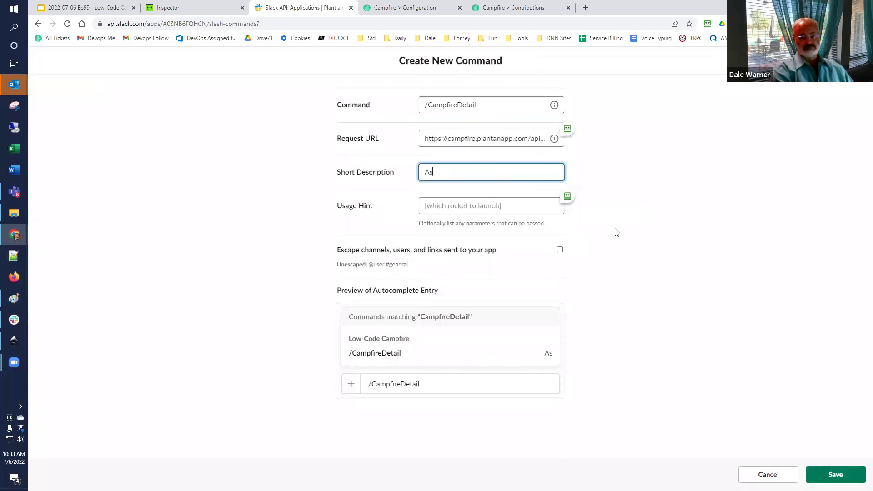
{"action": "type", "text": "k for more"}
{"action": "type", "text": "details on a"}
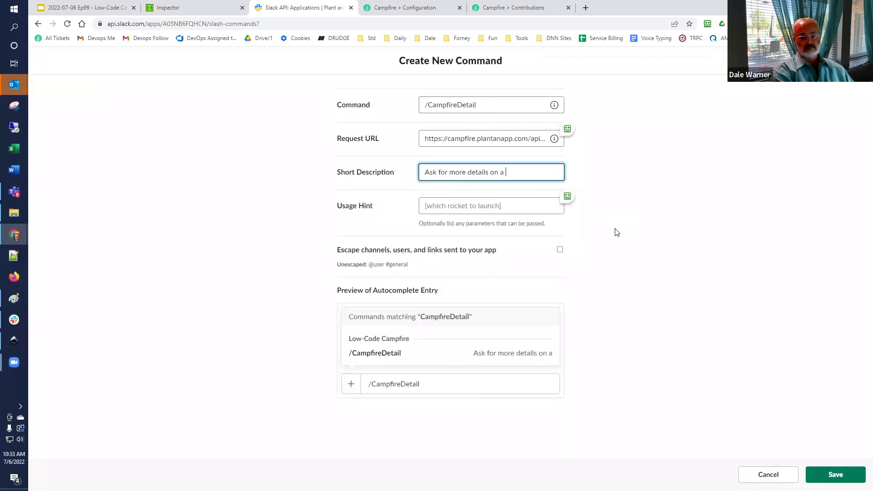
{"action": "type", "text": " Contribution"}
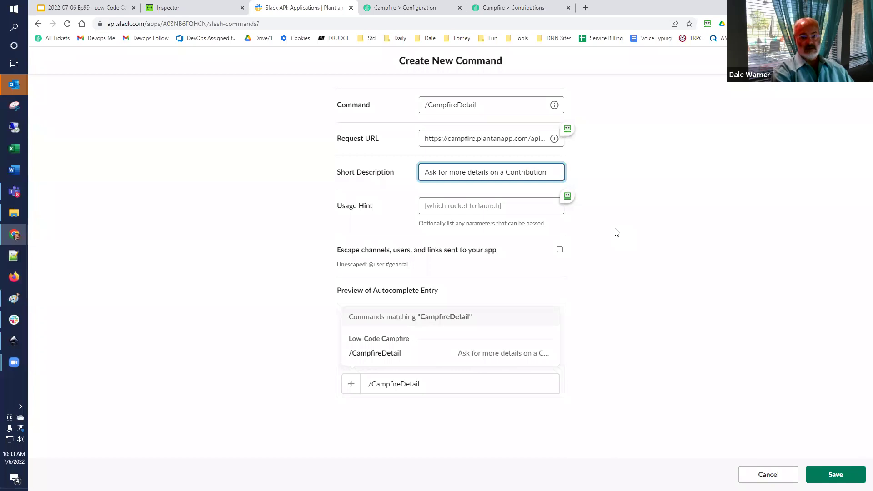
Set the slash command's usage hint to ContributionID# and save the new command.
{"action": "key", "text": "Tab"}
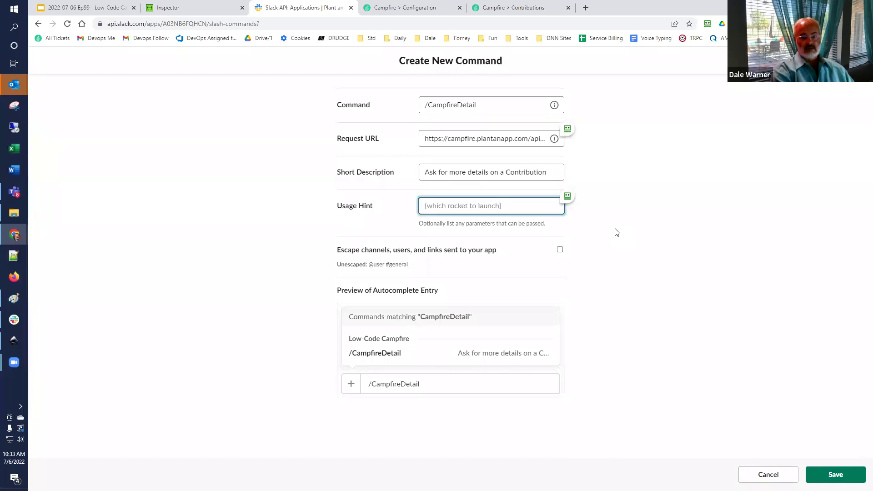
{"action": "type", "text": "ContributionID#"}
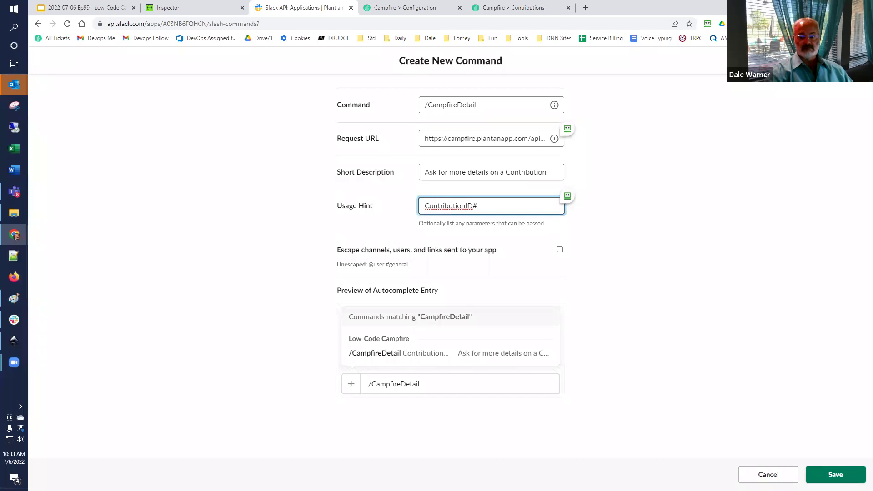
{"action": "left_click", "coordinate": [835, 474]}
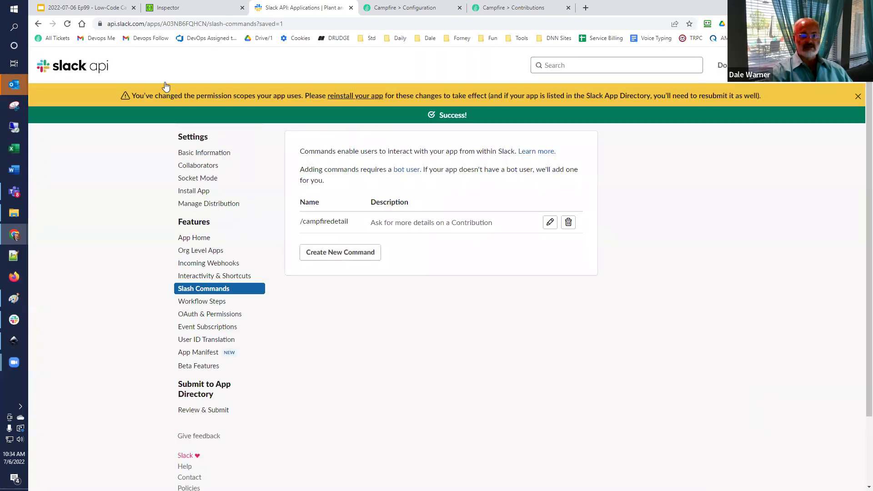
Reinstall the Low-Code Campfire app to the workspace, allowing it to post to the campfire channel.
{"action": "left_click", "coordinate": [361, 99]}
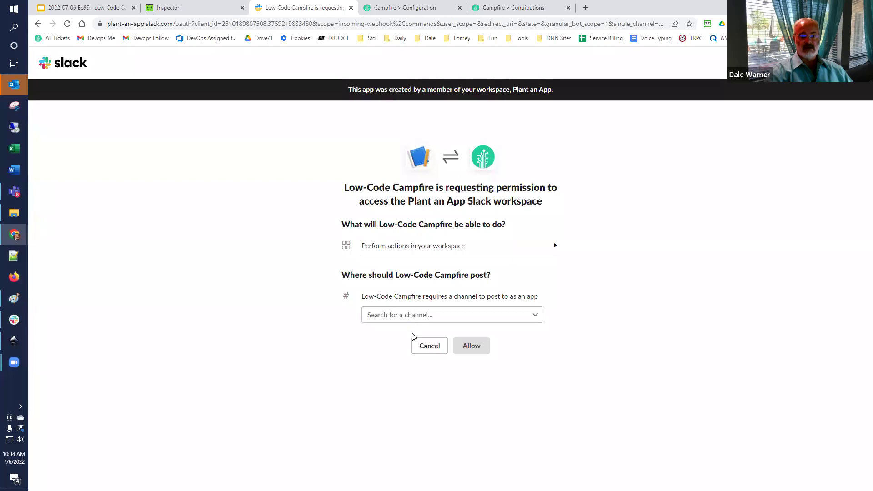
{"action": "left_click", "coordinate": [402, 317]}
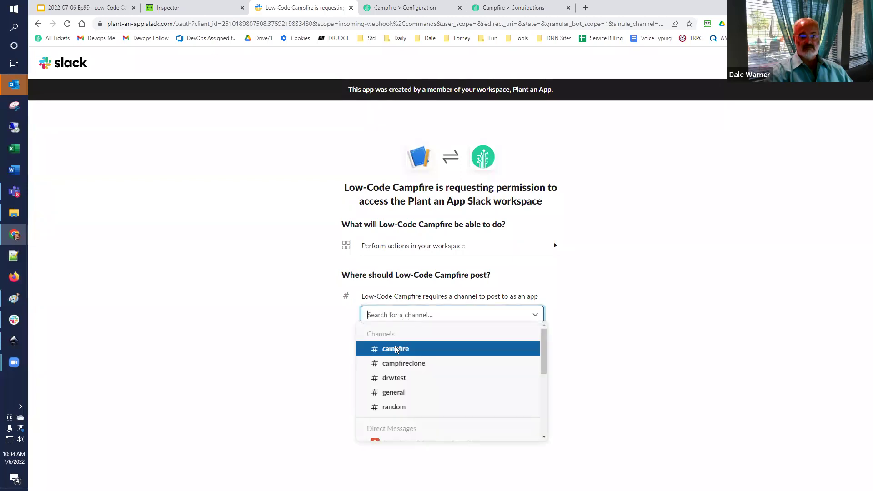
{"action": "left_click", "coordinate": [396, 349]}
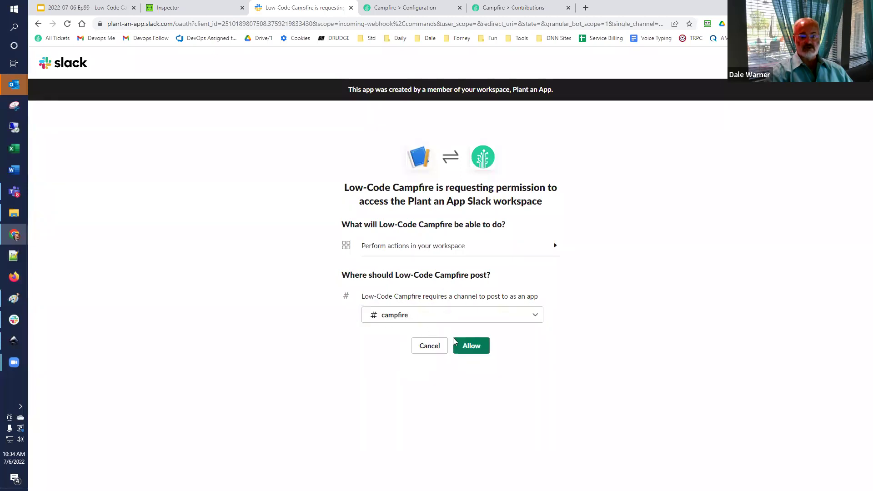
{"action": "left_click", "coordinate": [476, 350]}
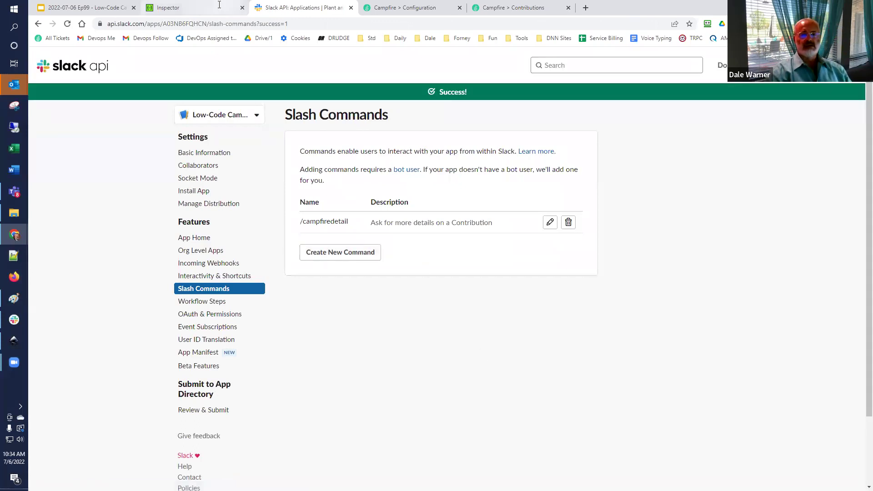
In the Slack desktop app, run the Low-Code Campfire app's /campfiredetail command with contribution ID 1 in the campfire channel.
{"action": "key", "text": "alt+Tab"}
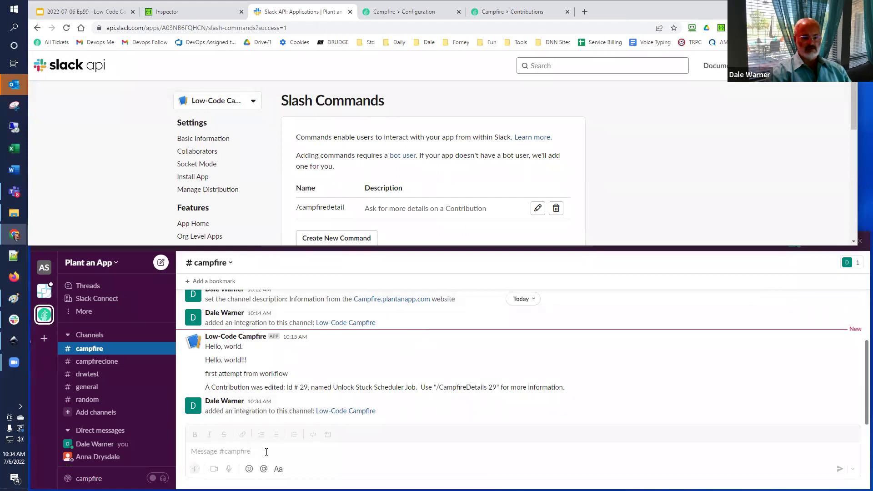
{"action": "left_click", "coordinate": [266, 452]}
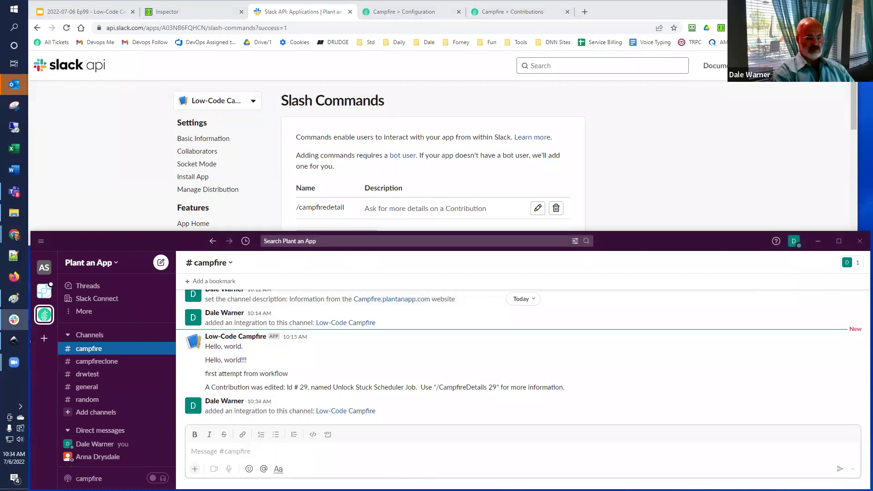
{"action": "type", "text": "/camp"}
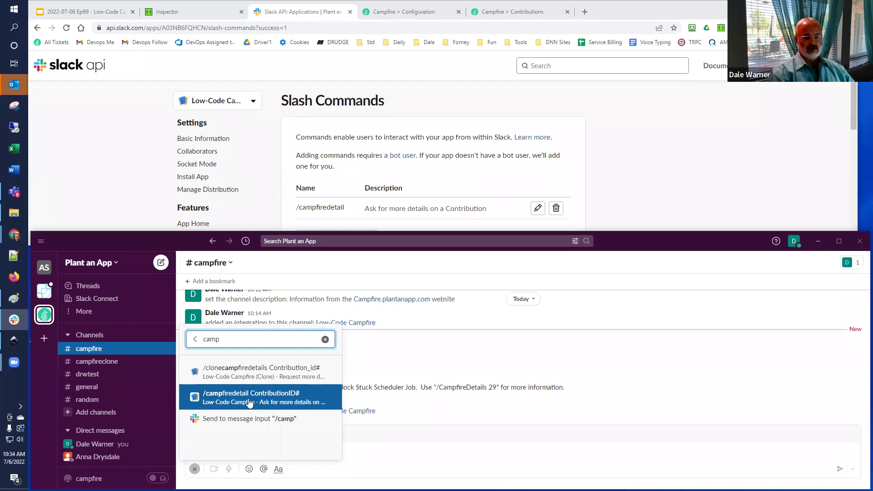
{"action": "left_click", "coordinate": [249, 402]}
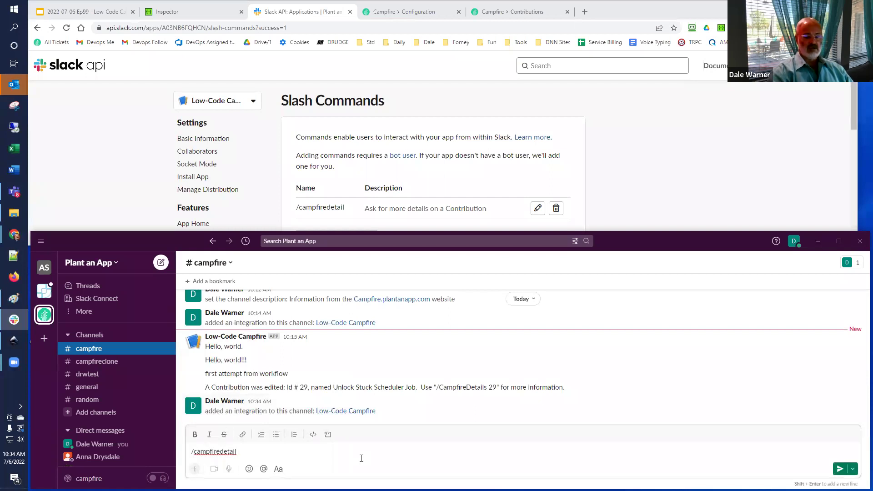
{"action": "type", "text": "1"}
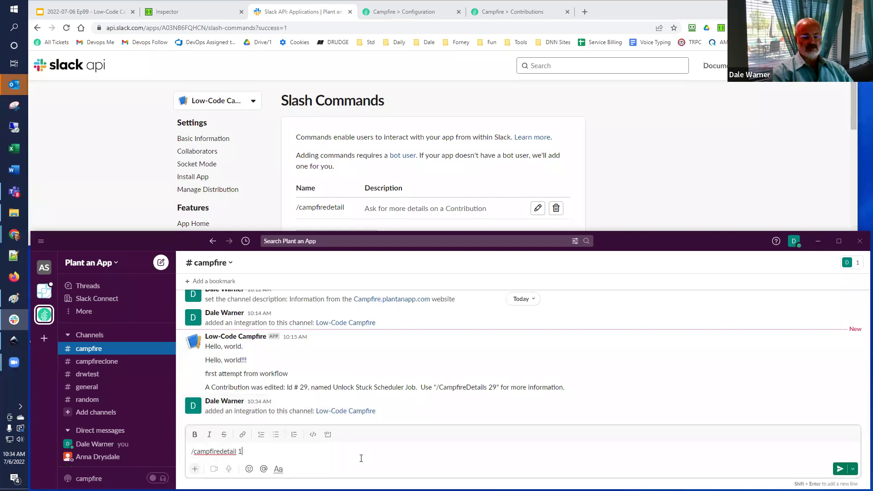
{"action": "key", "text": "Return"}
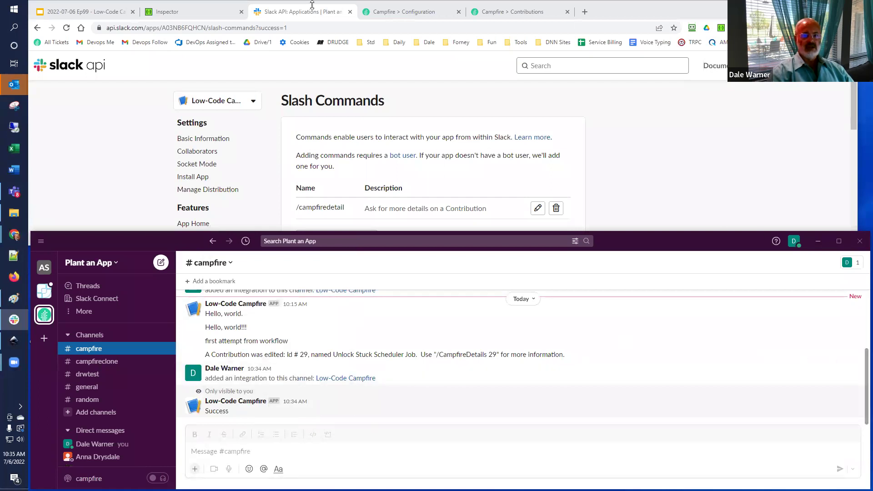
Switch back to the SlackCampfireDetails API in the Campfire configuration.
{"action": "left_click", "coordinate": [400, 12]}
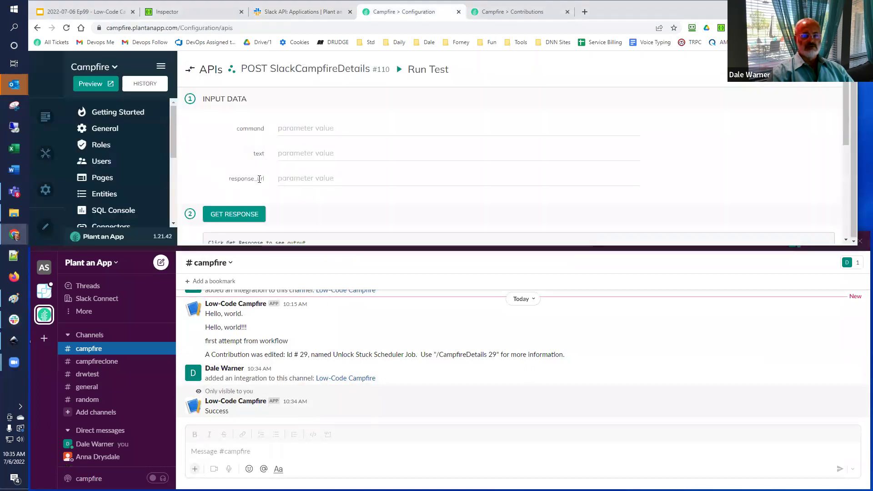
Open the site's audit logs and expand the newest Admin Alert entry to inspect the received slash command data.
{"action": "double_click", "coordinate": [180, 245]}
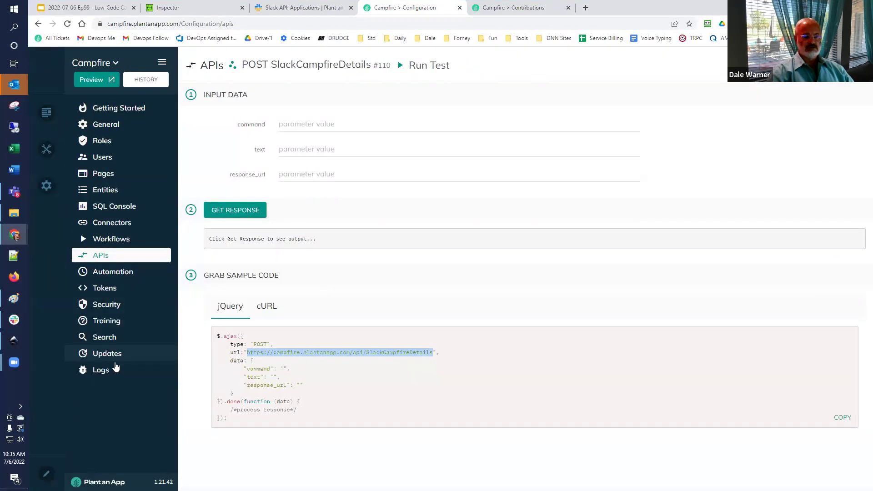
{"action": "left_click", "coordinate": [112, 370]}
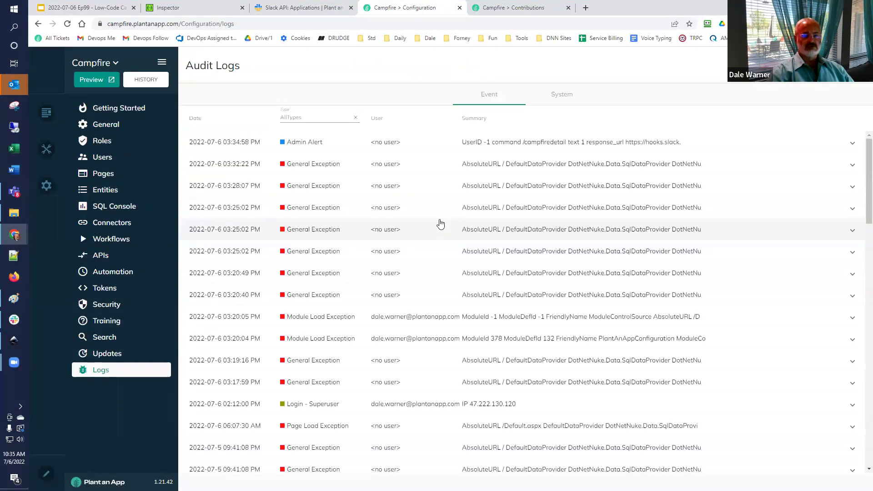
{"action": "left_click", "coordinate": [507, 147]}
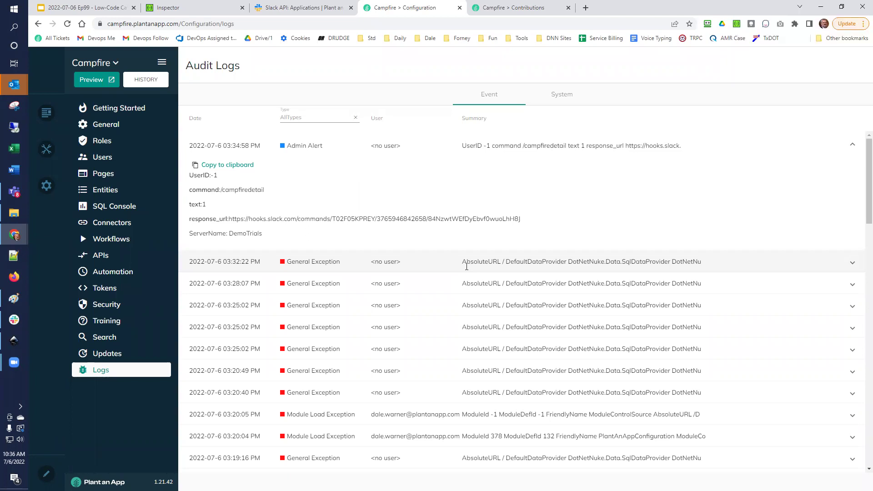
Examine the payload example and parameter table in Slack's slash command documentation, and return to the episode's slides.
{"action": "left_click", "coordinate": [322, 6]}
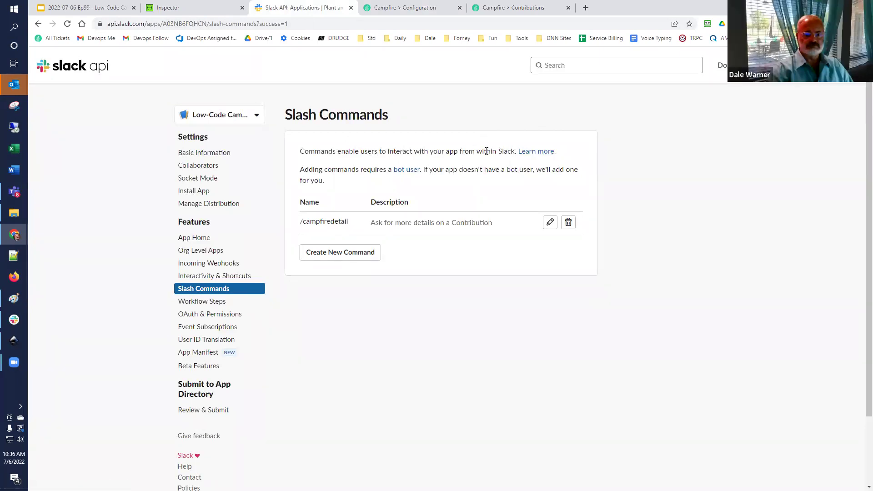
{"action": "left_click", "coordinate": [536, 152]}
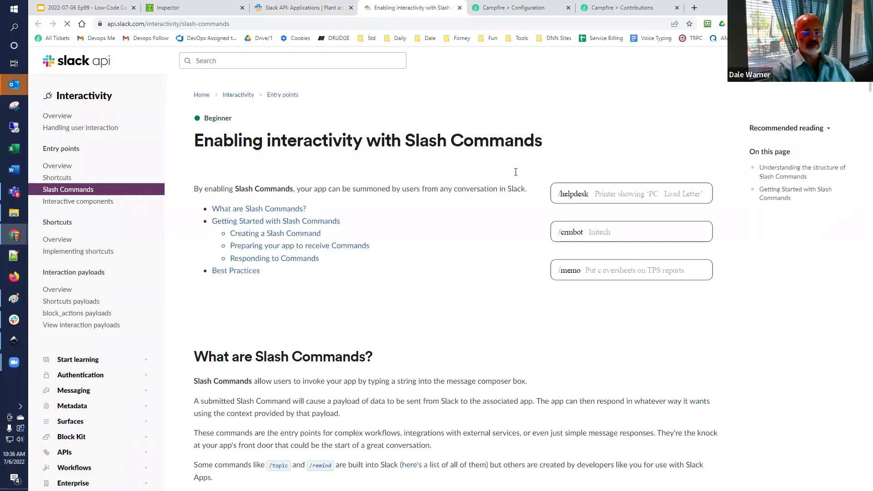
{"action": "scroll", "coordinate": [448, 199], "scroll_direction": "down", "scroll_amount": 7}
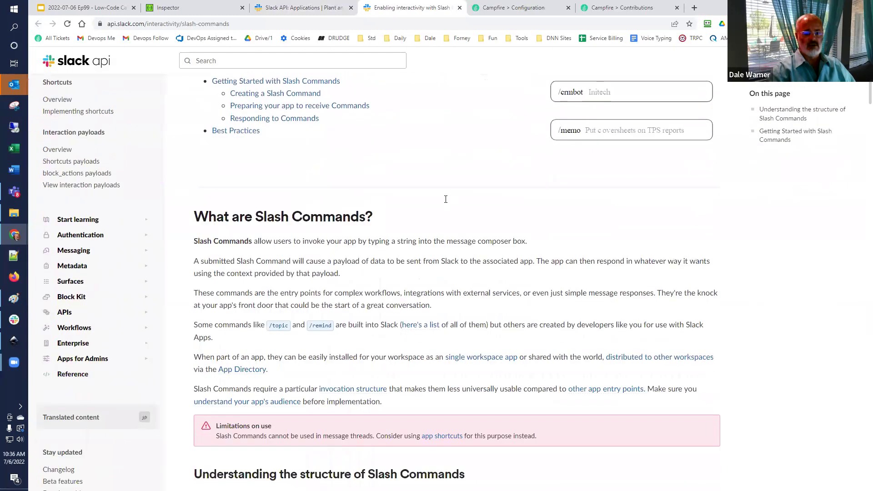
{"action": "scroll", "coordinate": [447, 197], "scroll_direction": "down", "scroll_amount": 15}
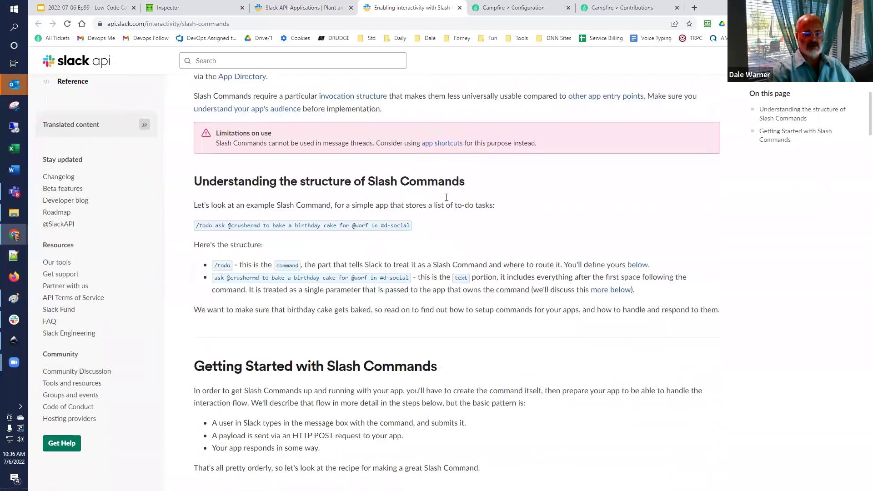
{"action": "scroll", "coordinate": [446, 198], "scroll_direction": "down", "scroll_amount": 10}
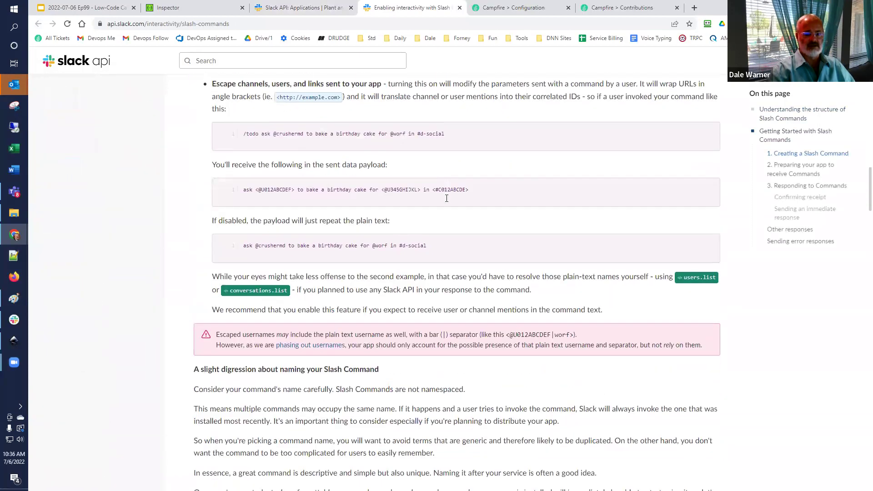
{"action": "scroll", "coordinate": [447, 199], "scroll_direction": "down", "scroll_amount": 5}
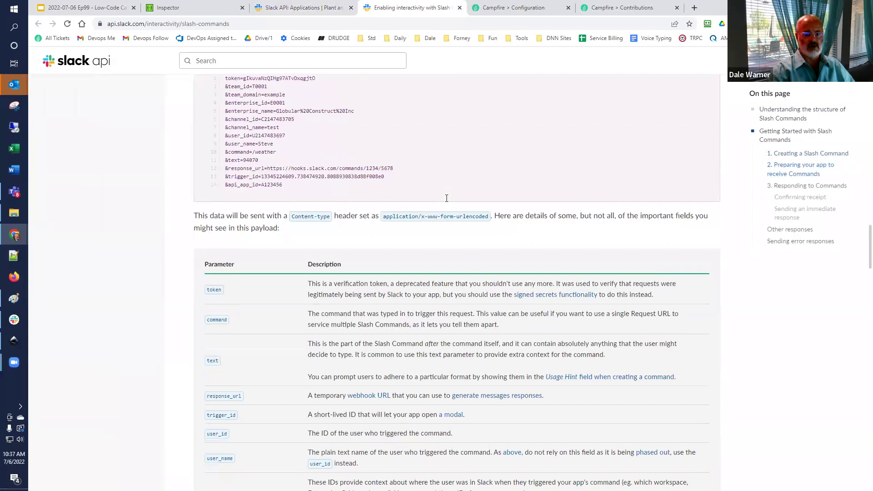
{"action": "scroll", "coordinate": [411, 201], "scroll_direction": "up", "scroll_amount": 2}
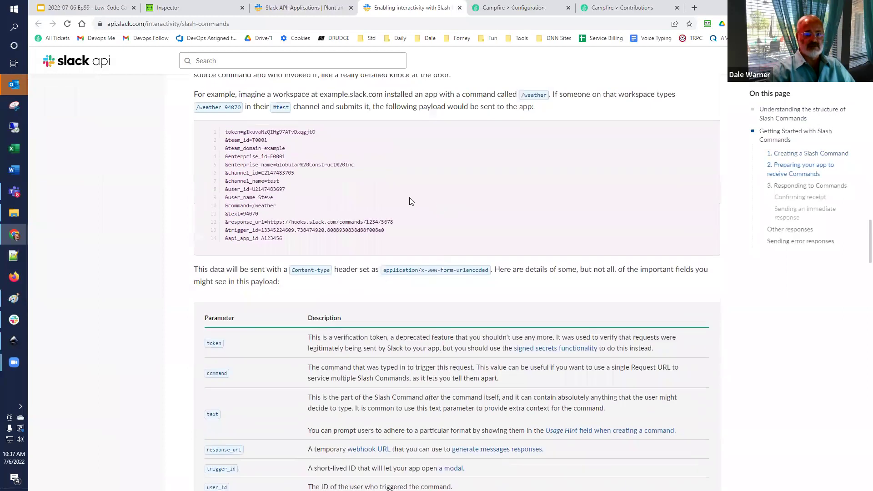
{"action": "scroll", "coordinate": [309, 289], "scroll_direction": "down", "scroll_amount": 4}
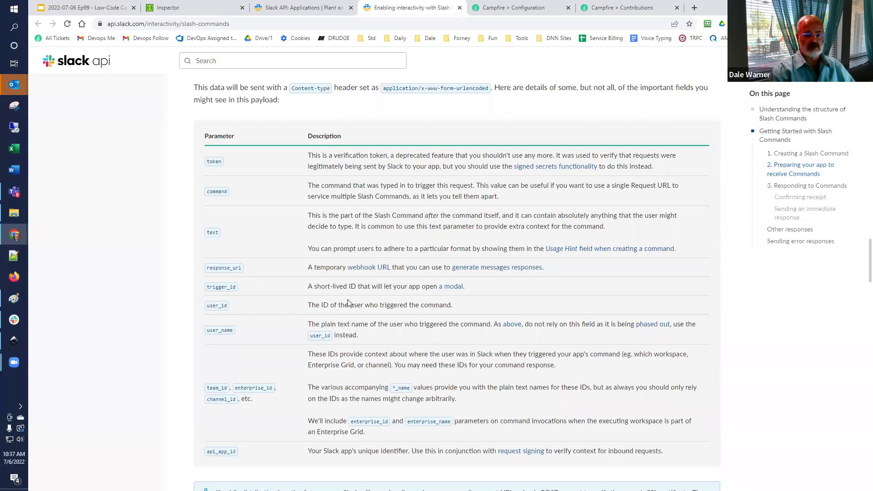
{"action": "scroll", "coordinate": [345, 305], "scroll_direction": "down", "scroll_amount": 1}
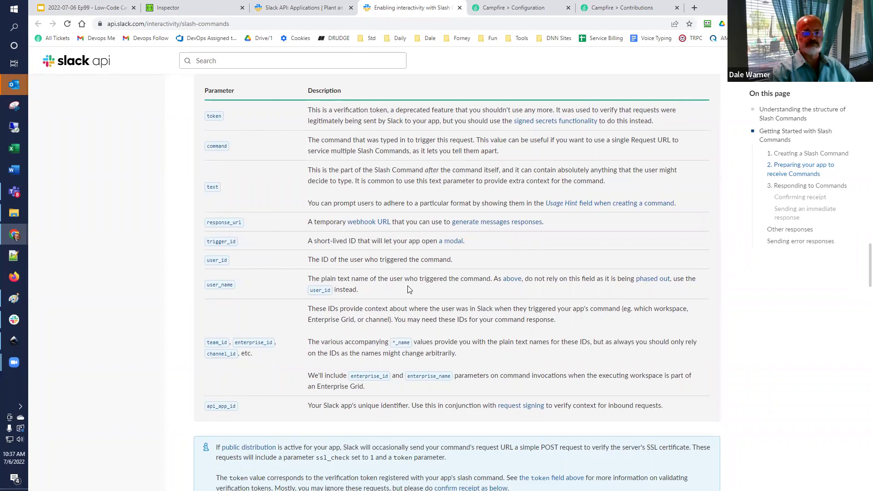
{"action": "scroll", "coordinate": [457, 12], "scroll_direction": "up", "scroll_amount": 1}
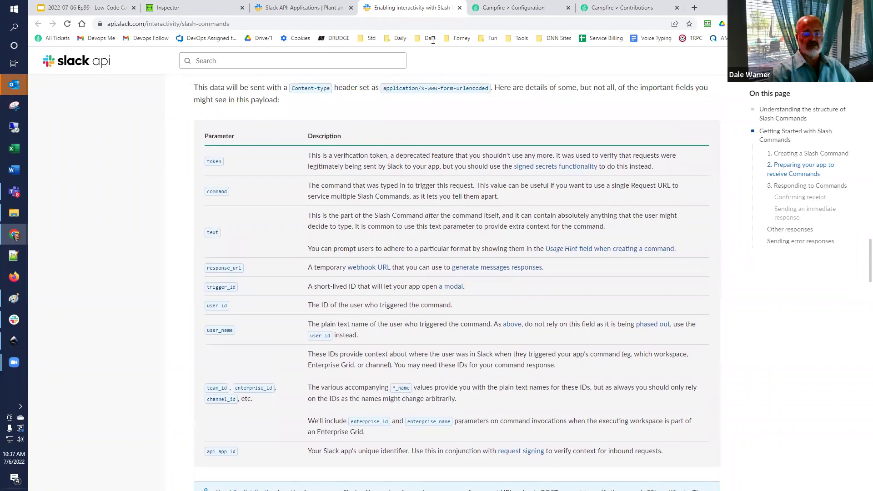
{"action": "left_click", "coordinate": [460, 8]}
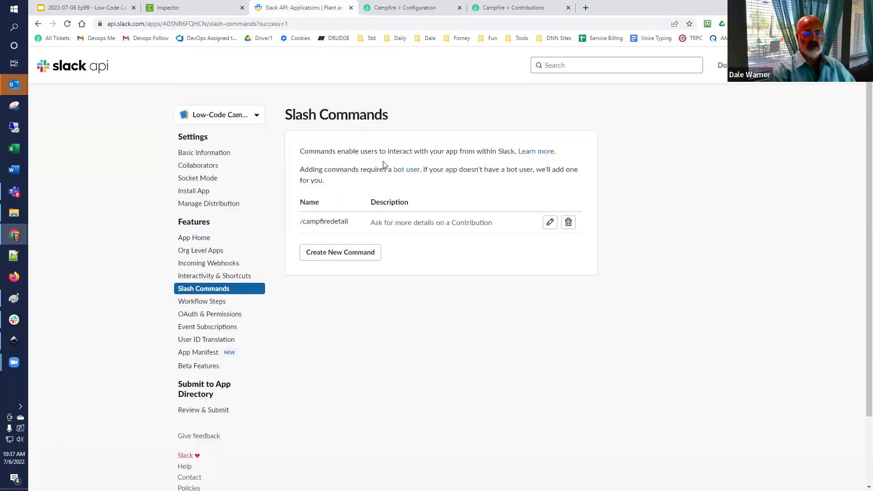
{"action": "left_click", "coordinate": [97, 10]}
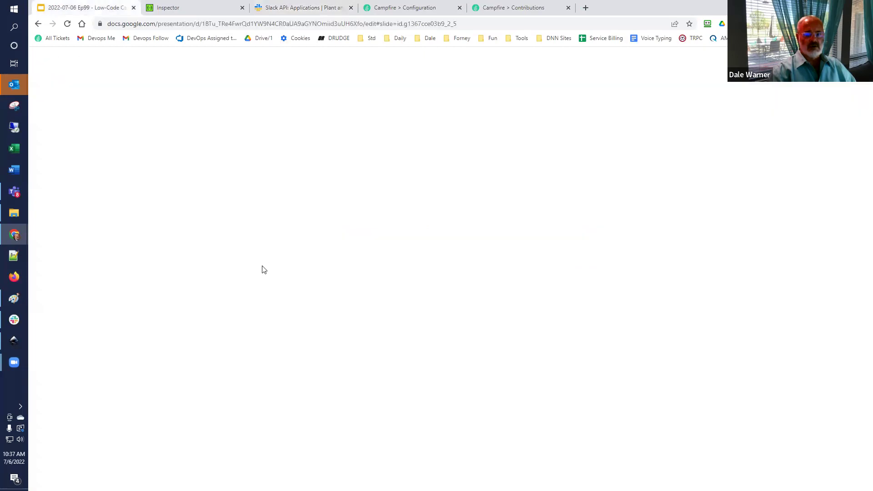
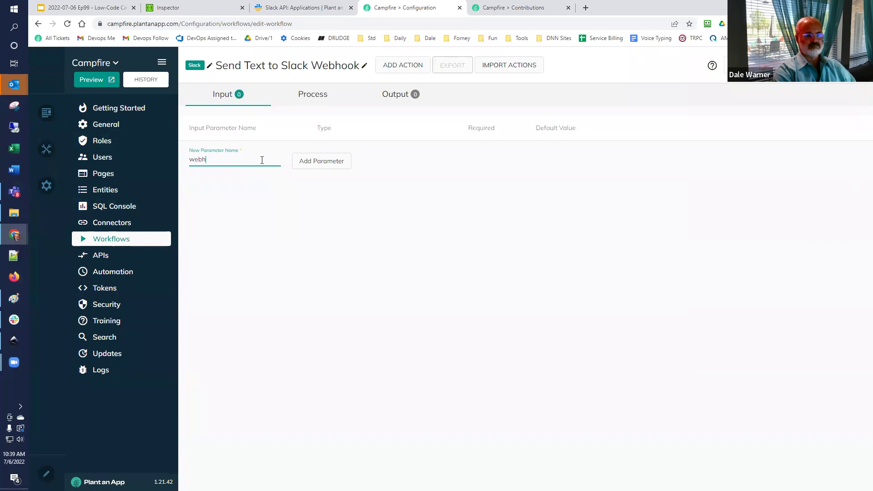
Add the input parameters webhoot and TextToSend to the Send Text to Slack Webhook workflow.
{"action": "left_click", "coordinate": [312, 161]}
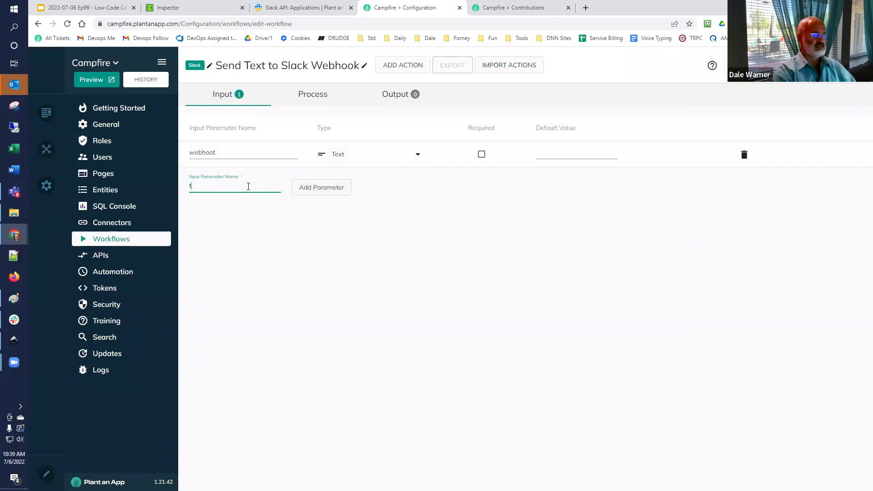
{"action": "type", "text": "TextToSend"}
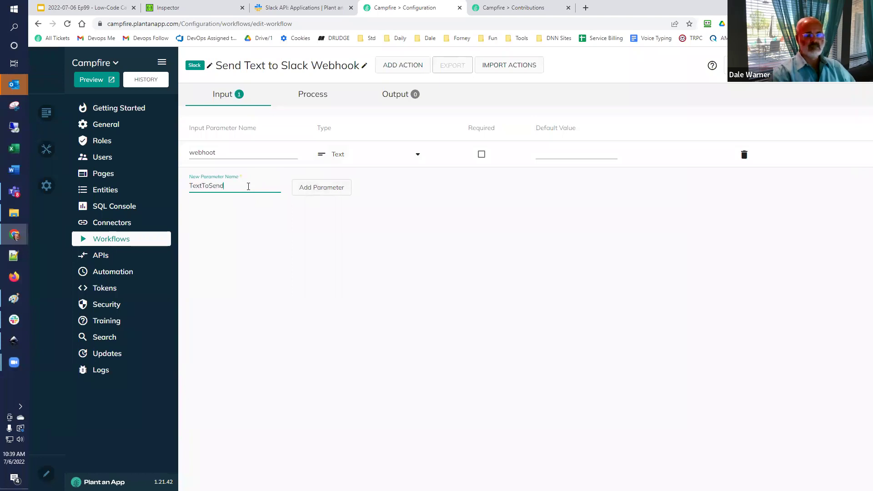
{"action": "left_click", "coordinate": [303, 189]}
Add a workflow input parameter named response_type with the default value in_channel.
{"action": "left_click", "coordinate": [240, 211]}
{"action": "type", "text": "response"}
{"action": "type", "text": "_)text"}
{"action": "key", "text": "BackSpace"}
{"action": "key", "text": "BackSpace"}
{"action": "key", "text": "BackSpace"}
{"action": "type", "text": "ype"}
{"action": "left_click", "coordinate": [322, 213]}
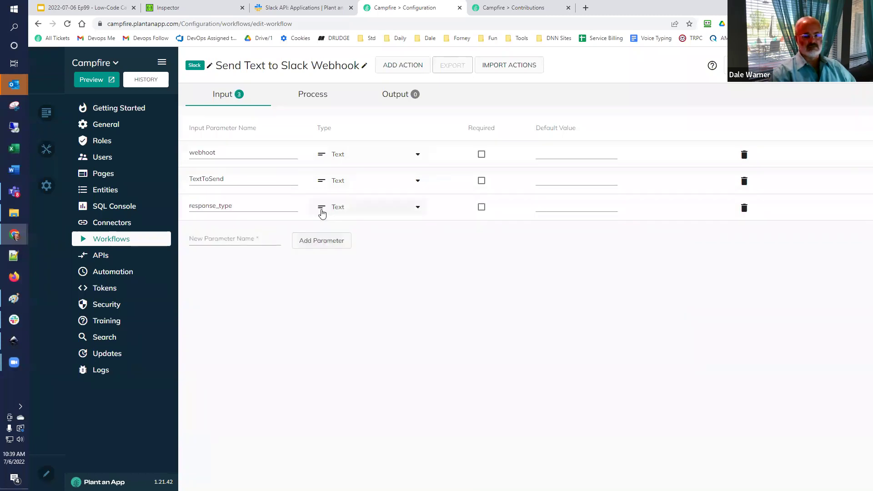
{"action": "left_click", "coordinate": [558, 207]}
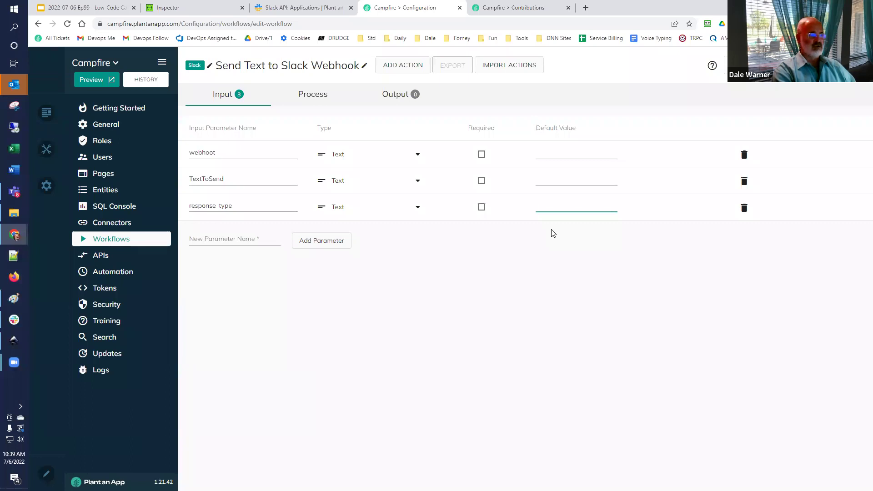
{"action": "type", "text": "in_channel"}
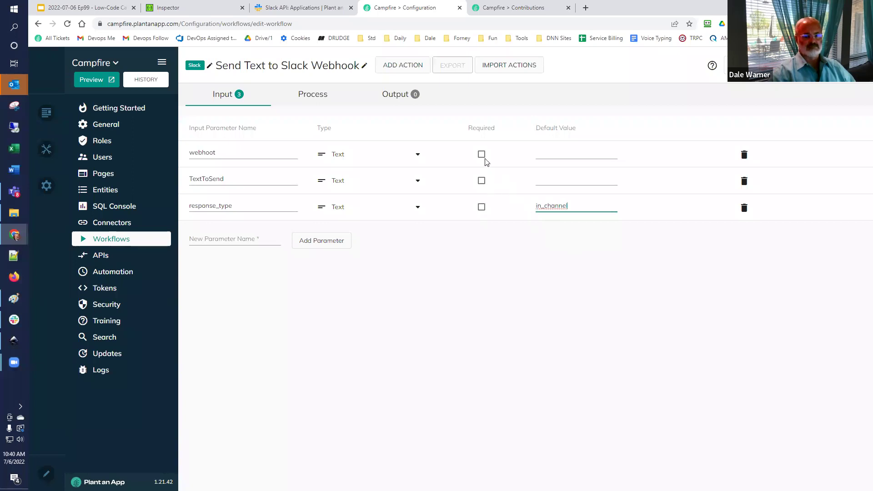
Correct the first input parameter's name to webhook and make both webhook and TextToSend required.
{"action": "left_click", "coordinate": [275, 150]}
{"action": "key", "text": "BackSpace"}
{"action": "type", "text": "k"}
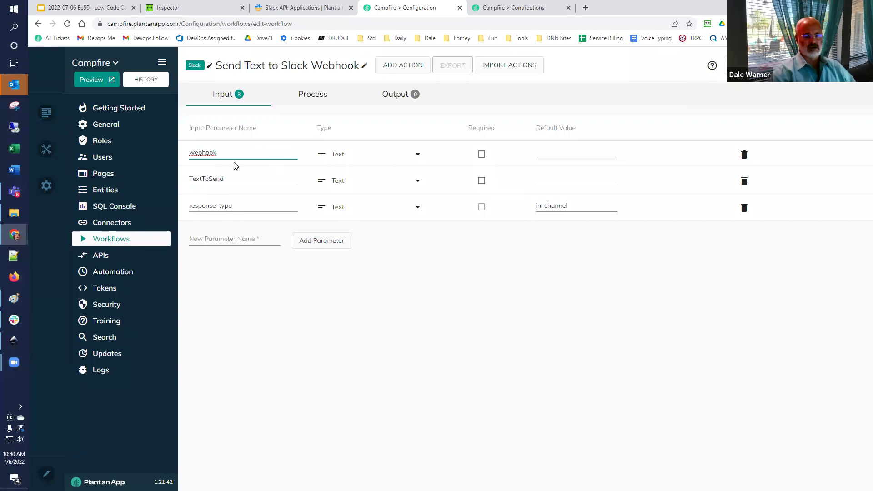
{"action": "left_click", "coordinate": [481, 154]}
{"action": "left_click", "coordinate": [481, 181]}
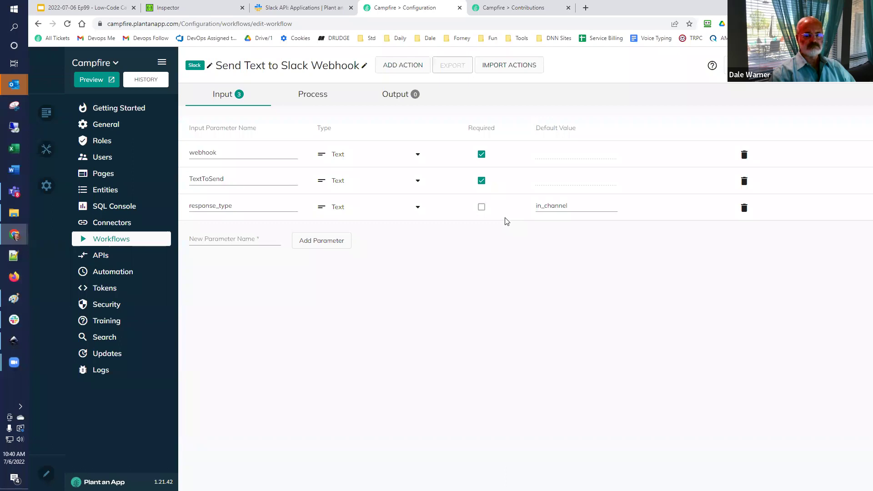
Add a Server Request action after the Start event in the workflow's process diagram.
{"action": "left_click", "coordinate": [313, 94]}
{"action": "left_click", "coordinate": [265, 162]}
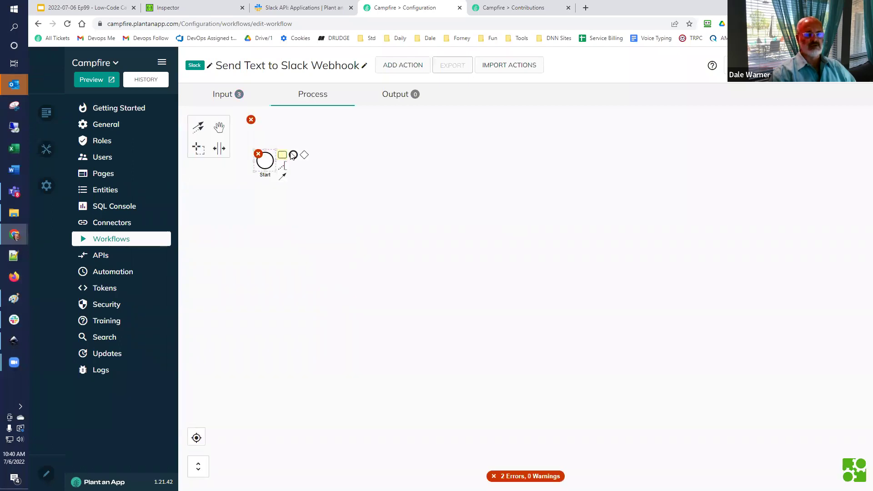
{"action": "left_click", "coordinate": [282, 155]}
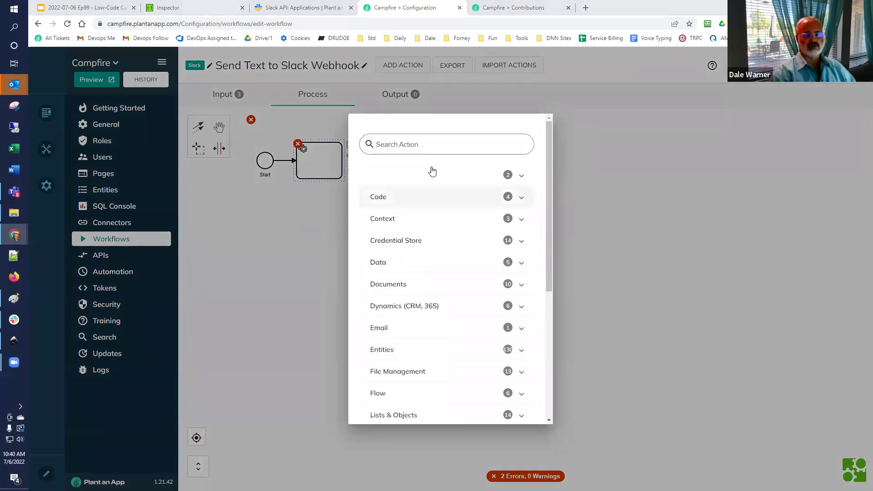
{"action": "type", "text": "server"}
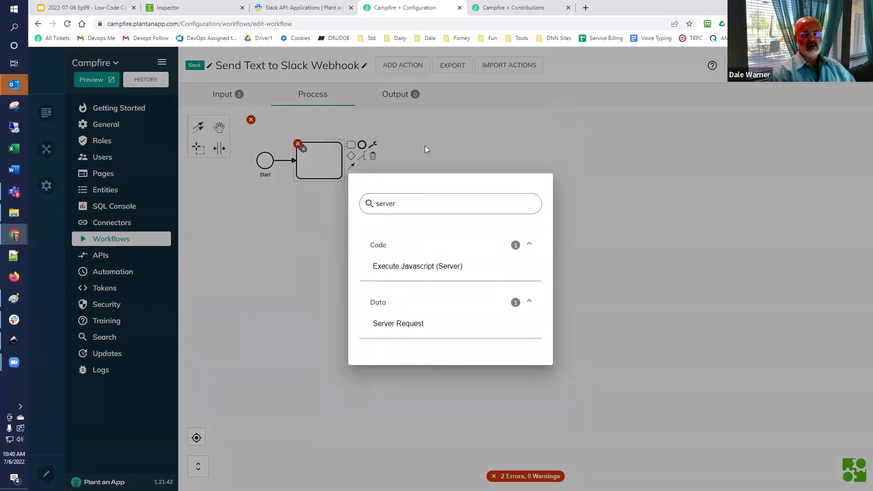
{"action": "left_click", "coordinate": [386, 323]}
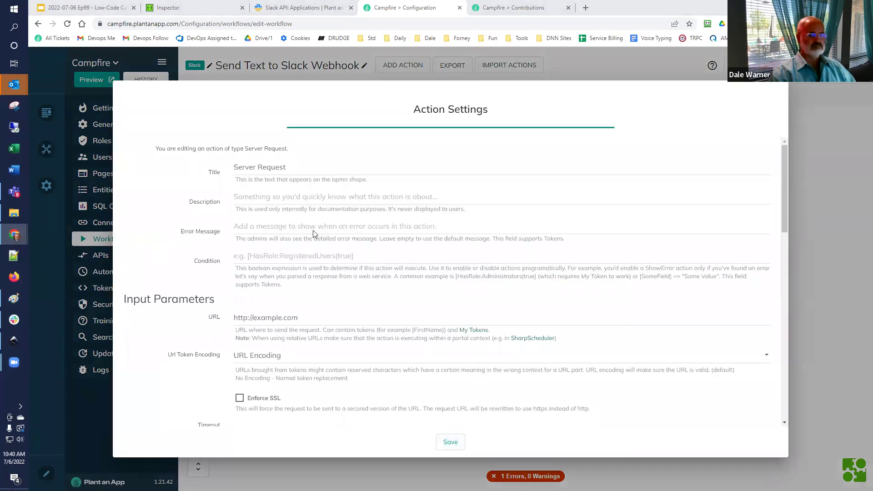
Title the action "Server Request to respond back to the Slack user".
{"action": "key", "text": "Tab"}
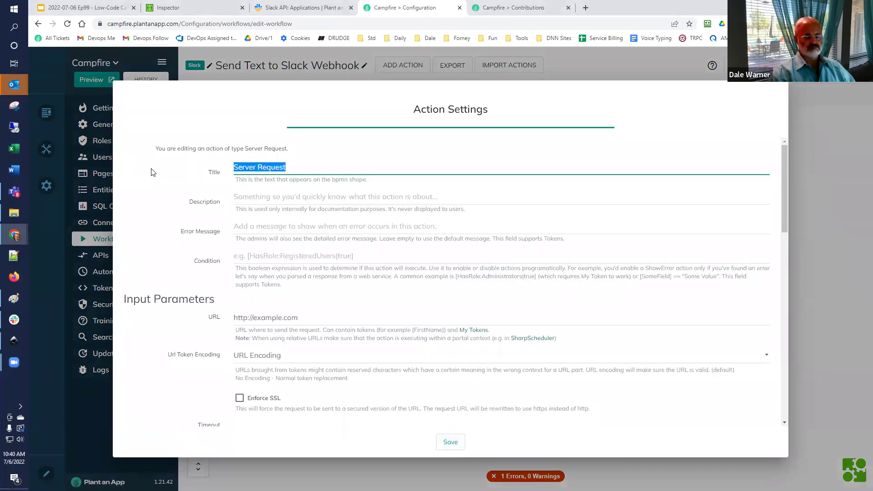
{"action": "key", "text": "End"}
{"action": "type", "text": "to "}
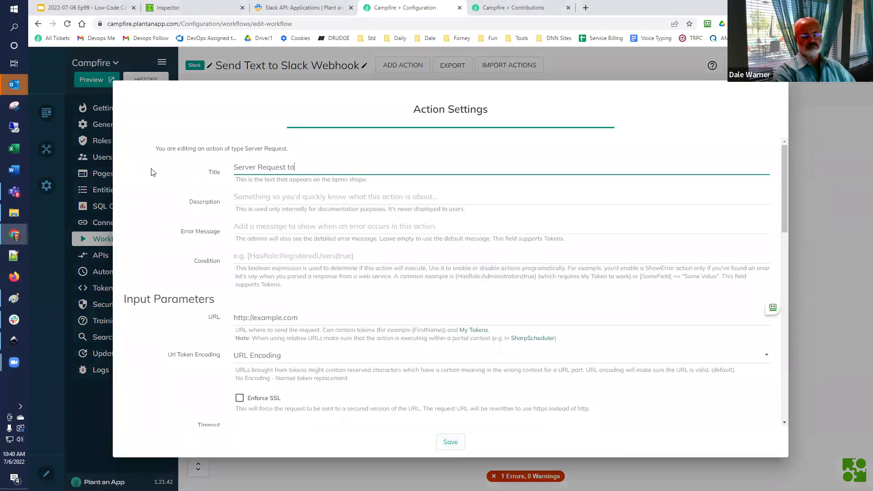
{"action": "type", "text": "respond back to:"}
{"action": "key", "text": "BackSpace"}
{"action": "type", "text": "S the Slack ae"}
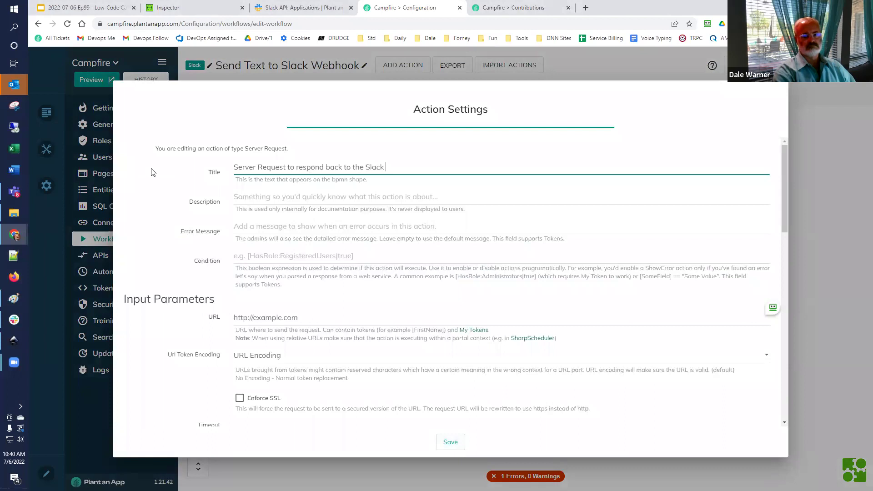
{"action": "key", "text": "BackSpace"}
{"action": "key", "text": "BackSpace"}
{"action": "type", "text": "user"}
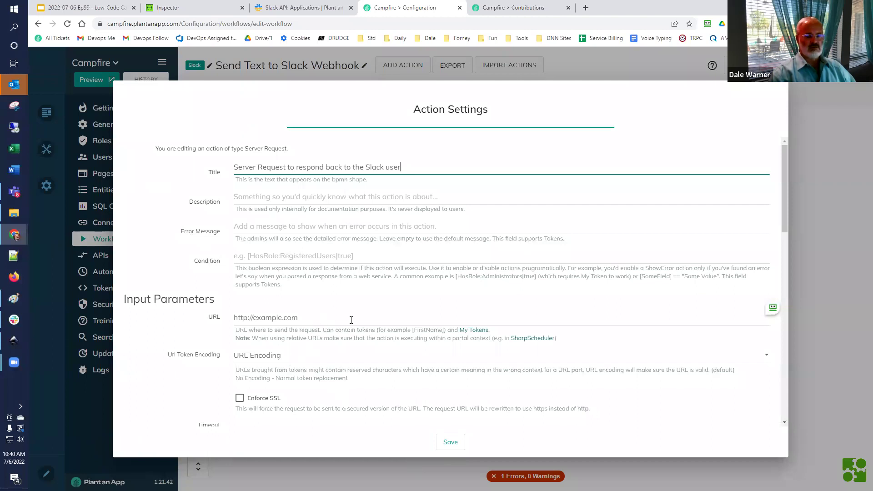
Set the server request's URL to the [webhook] token.
{"action": "left_click_drag", "start_coordinate": [351, 319], "coordinate": [152, 327]}
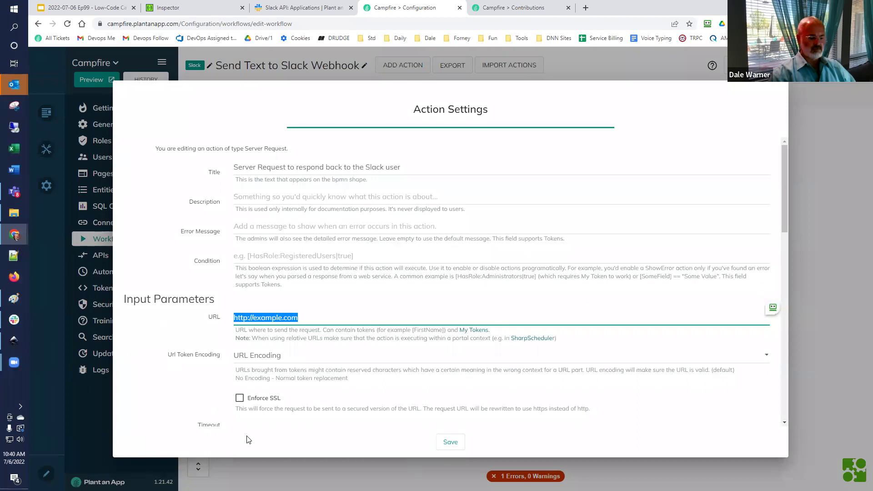
{"action": "type", "text": "[webh"}
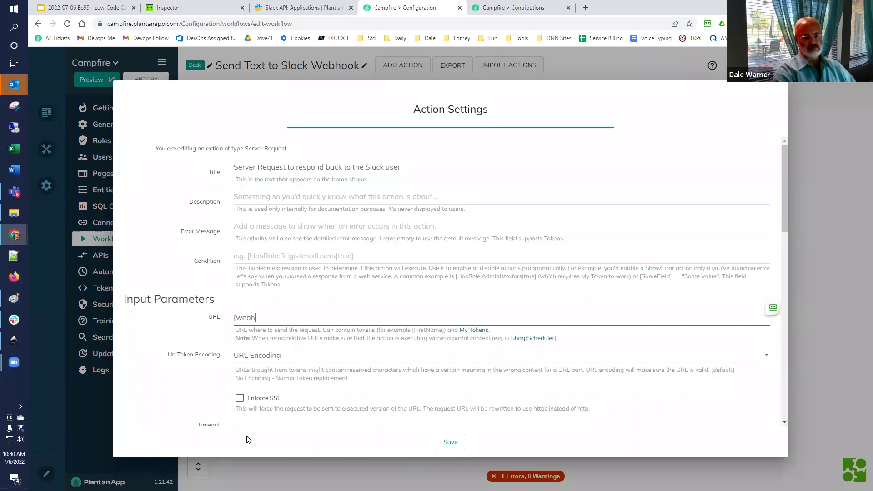
{"action": "type", "text": "ook]"}
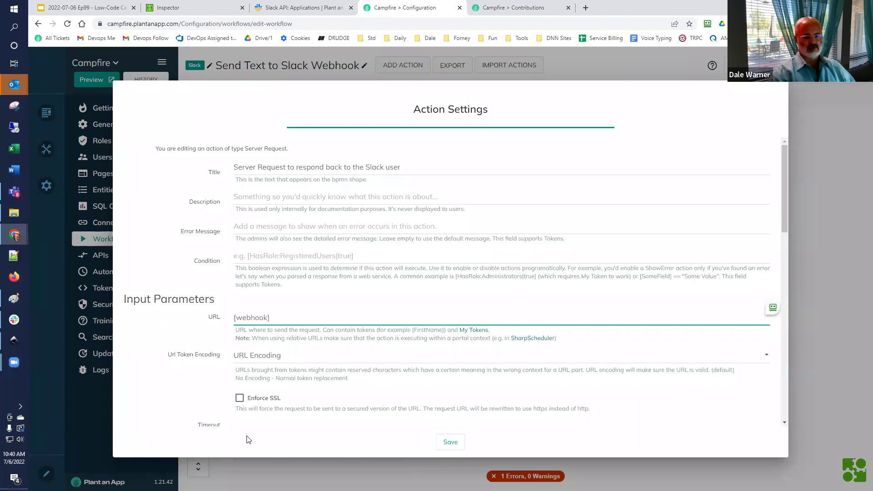
{"action": "scroll", "coordinate": [213, 389], "scroll_direction": "down", "scroll_amount": 3}
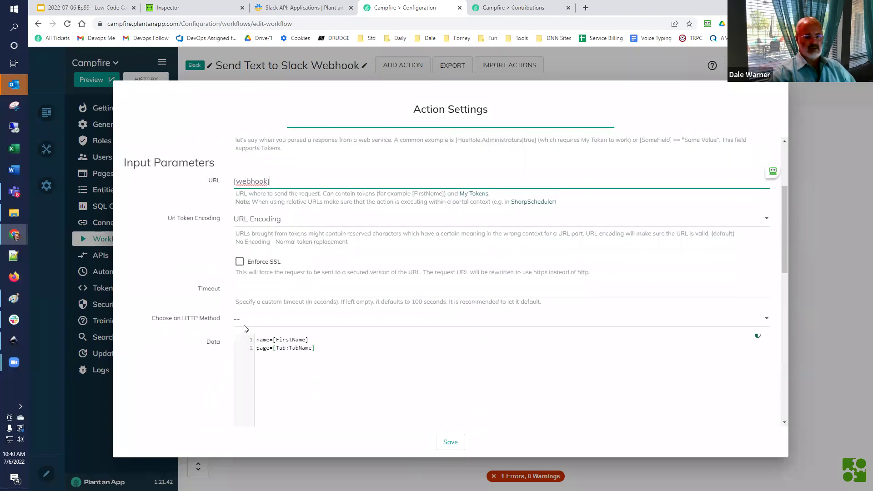
Set the HTTP method to POST and replace the data with JSON mapping "text" to "[TextToSend]" and "response_type" to "[response_type]".
{"action": "left_click", "coordinate": [253, 321]}
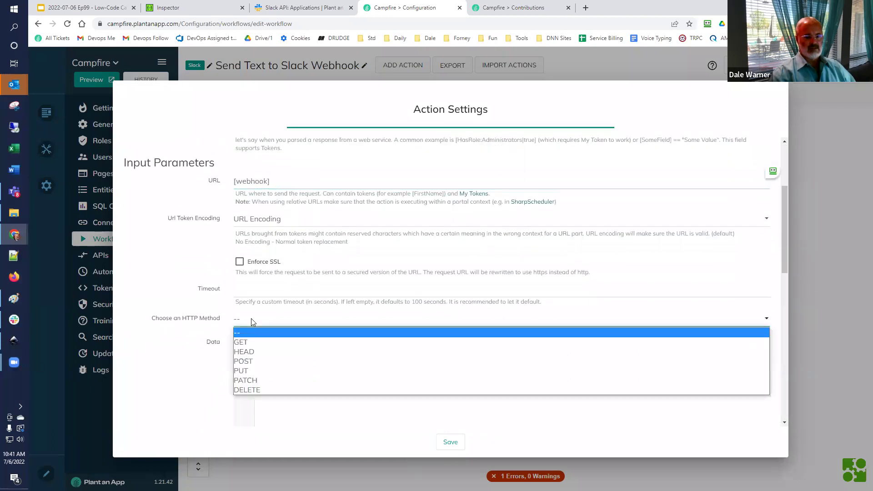
{"action": "left_click", "coordinate": [253, 361]}
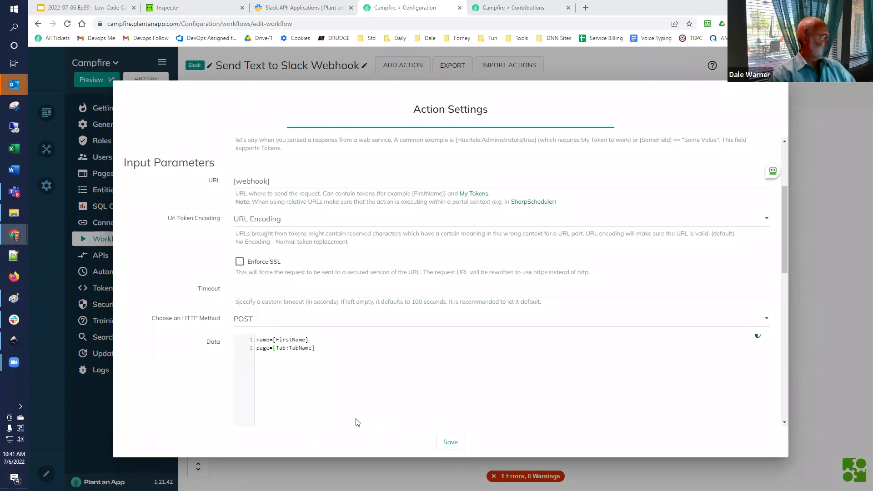
{"action": "key", "text": "ctrl+a"}
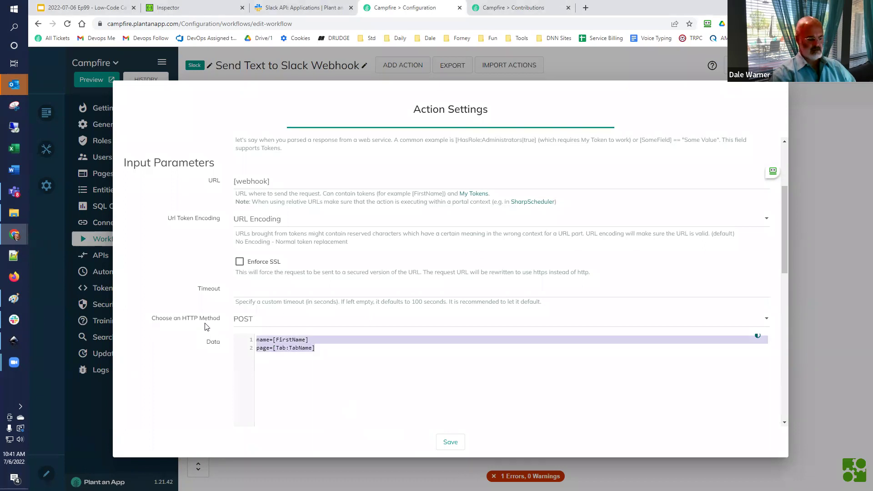
{"action": "key", "text": "BackSpace"}
{"action": "type", "text": "{ \"text\":\"[TextToSend]\", \"response_type\":\"[response_type]\" }"}
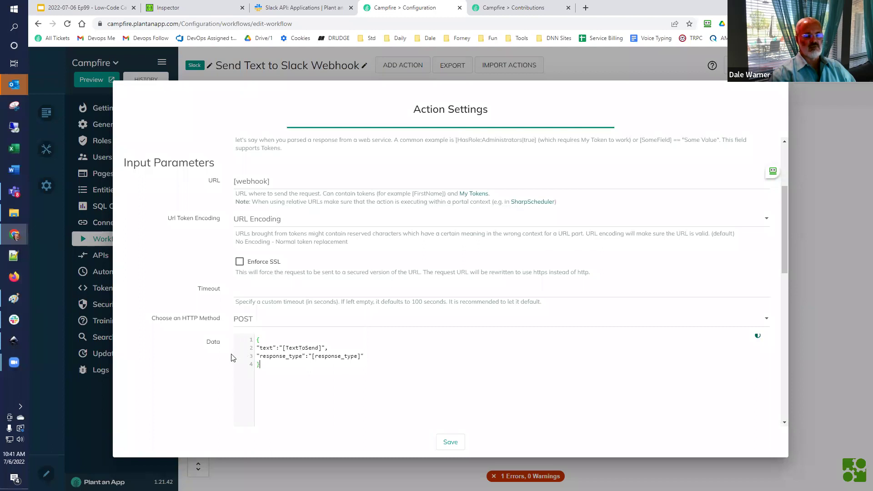
Add a Content-Type request header with the value application/json to the server request.
{"action": "scroll", "coordinate": [224, 360], "scroll_direction": "down", "scroll_amount": 1}
{"action": "scroll", "coordinate": [222, 360], "scroll_direction": "down", "scroll_amount": 3}
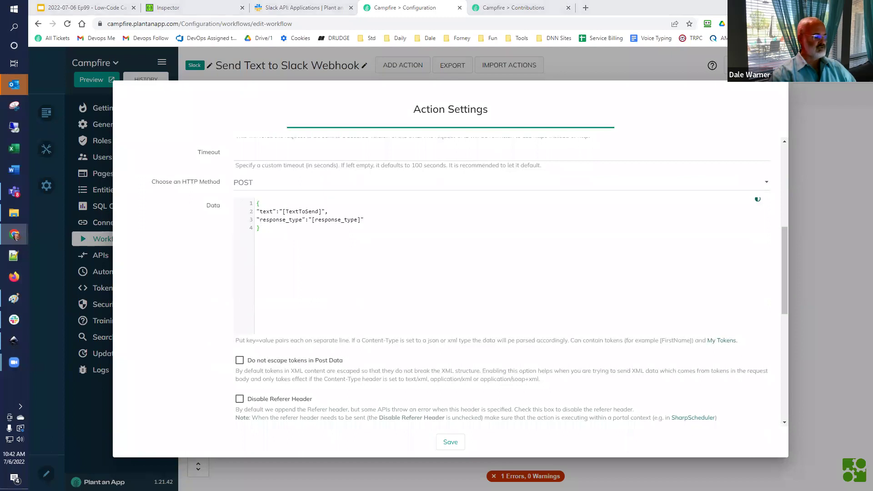
{"action": "scroll", "coordinate": [266, 364], "scroll_direction": "down", "scroll_amount": 4}
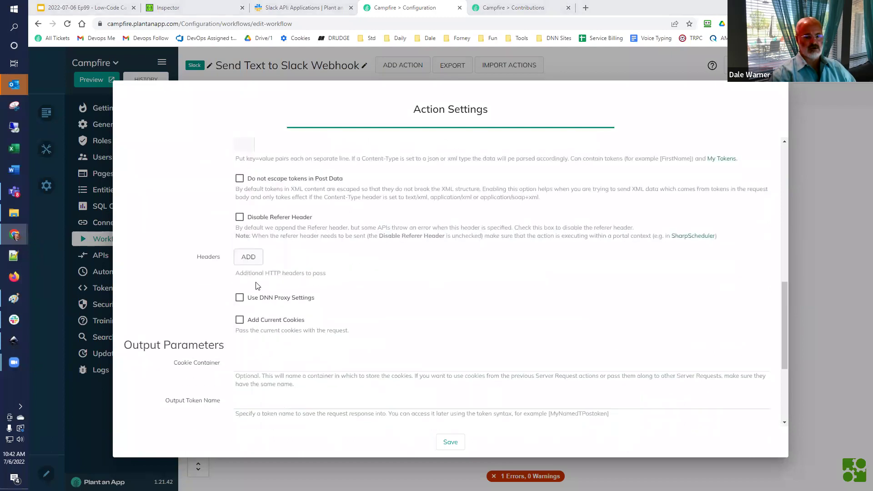
{"action": "left_click", "coordinate": [249, 258]}
{"action": "left_click", "coordinate": [281, 270]}
{"action": "left_click", "coordinate": [296, 282]}
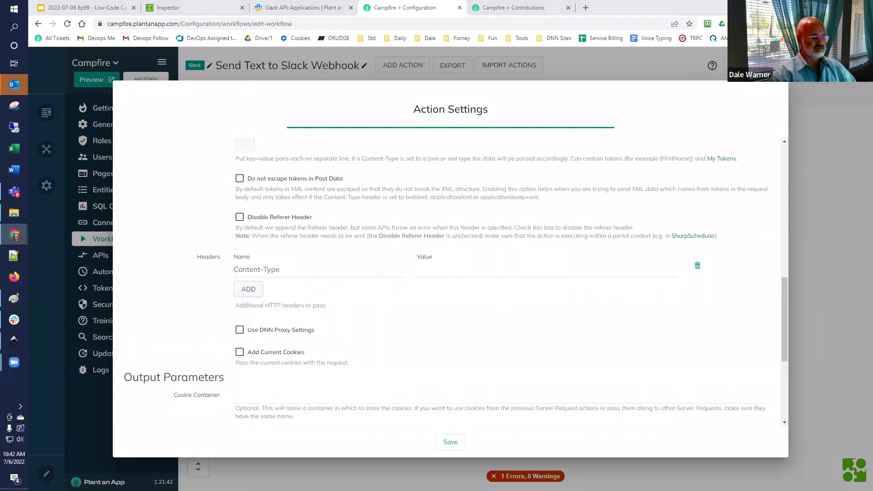
{"action": "left_click", "coordinate": [466, 270]}
{"action": "type", "text": "application/json"}
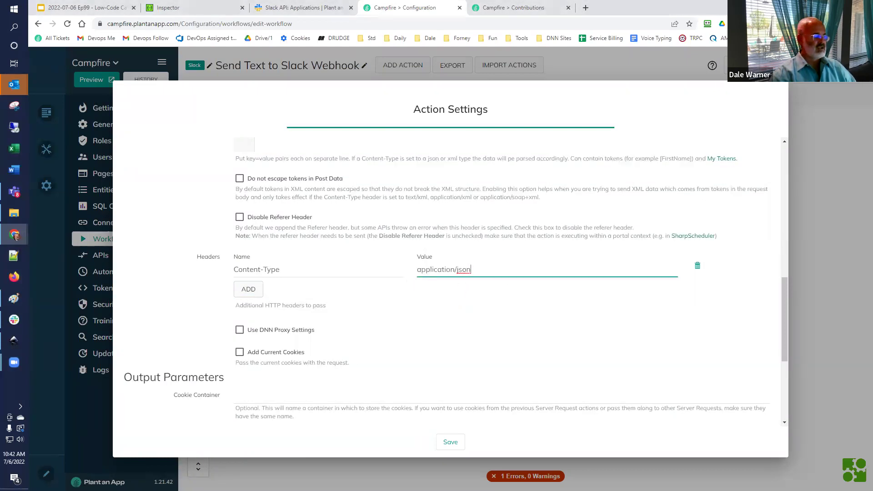
Save the server request's settings and add an End event after the action in the process diagram.
{"action": "scroll", "coordinate": [437, 363], "scroll_direction": "down", "scroll_amount": 2}
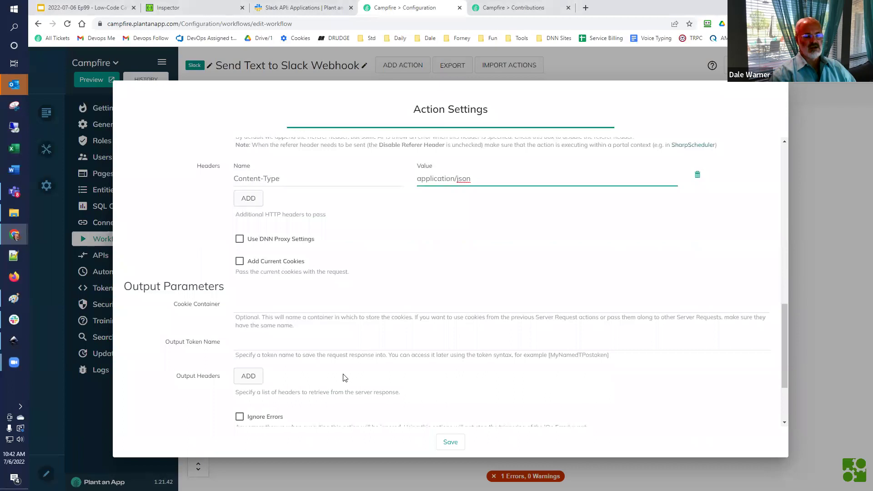
{"action": "scroll", "coordinate": [327, 359], "scroll_direction": "down", "scroll_amount": 2}
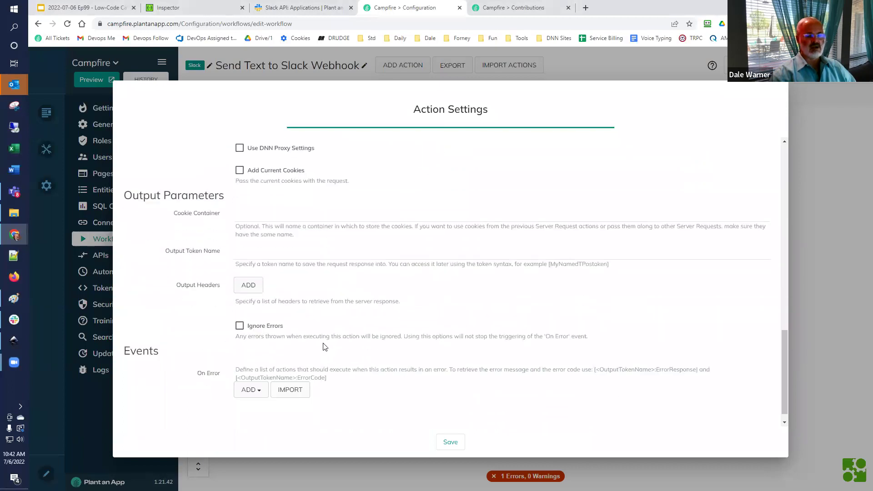
{"action": "scroll", "coordinate": [323, 348], "scroll_direction": "down", "scroll_amount": 1}
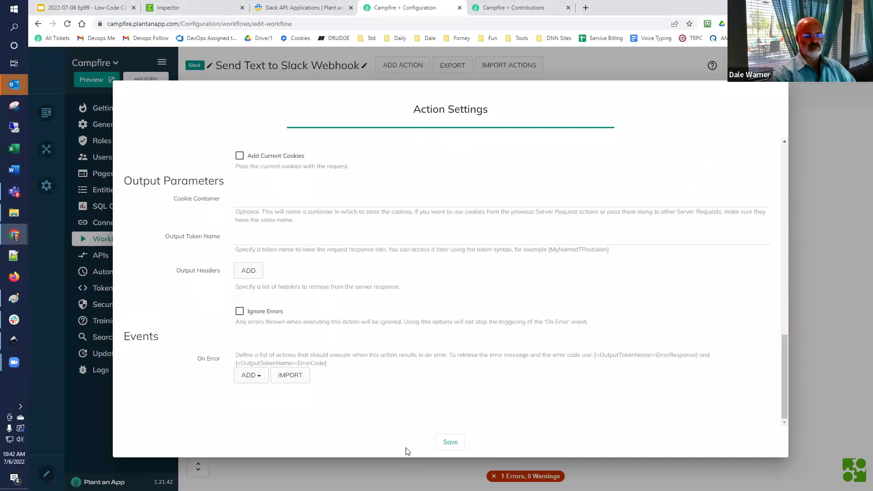
{"action": "left_click", "coordinate": [455, 446]}
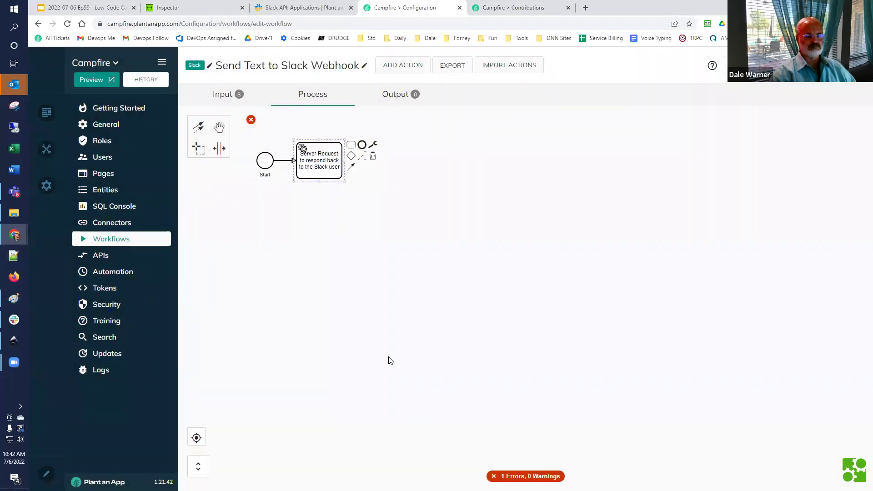
{"action": "left_click", "coordinate": [362, 144]}
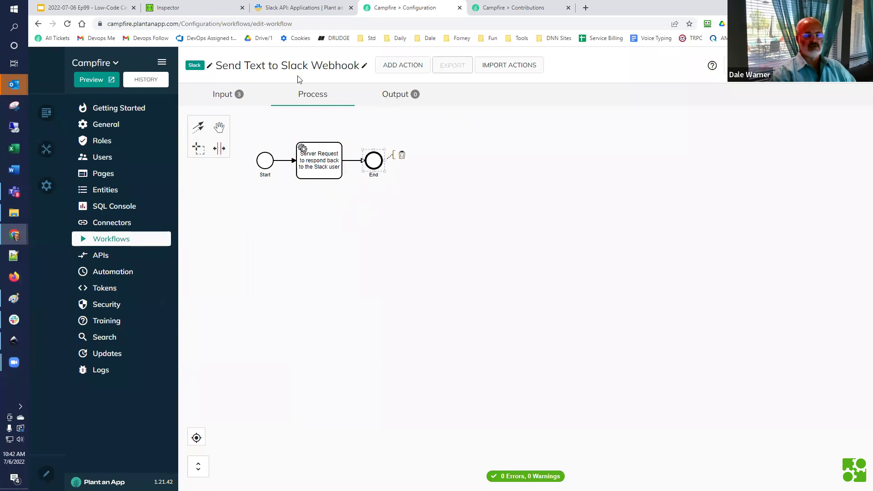
Review the workflow's input parameters against the server request's URL, data and headers, and save the workflow.
{"action": "left_click", "coordinate": [216, 95]}
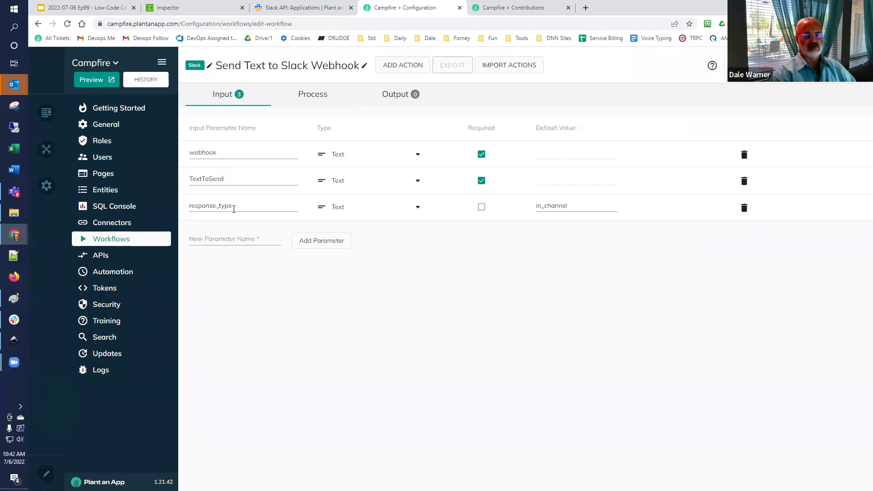
{"action": "left_click", "coordinate": [310, 101]}
{"action": "double_click", "coordinate": [321, 165]}
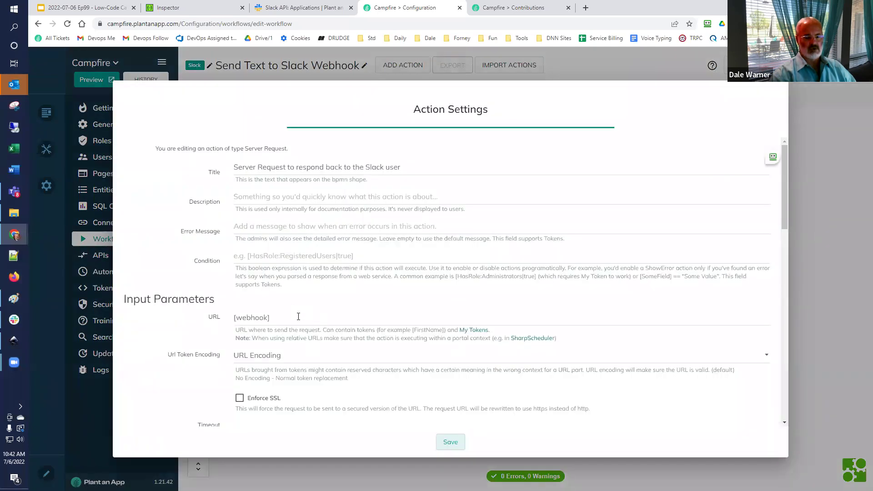
{"action": "scroll", "coordinate": [302, 325], "scroll_direction": "down", "scroll_amount": 4}
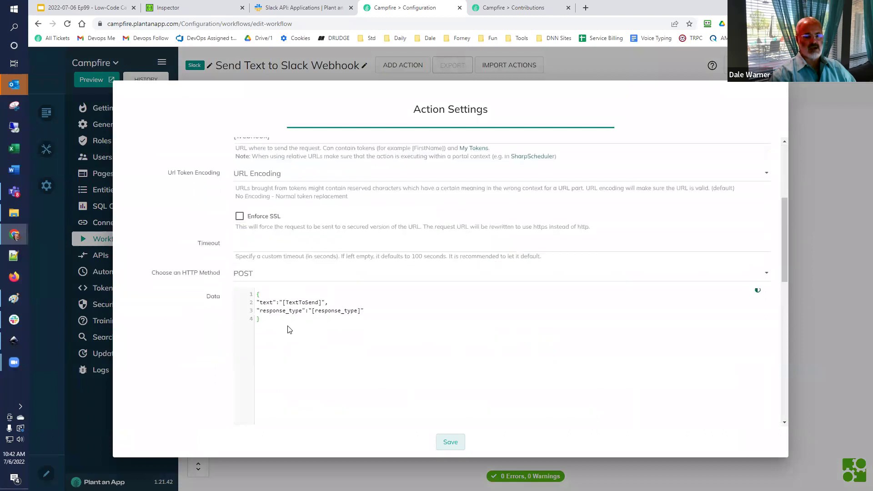
{"action": "scroll", "coordinate": [246, 333], "scroll_direction": "down", "scroll_amount": 3}
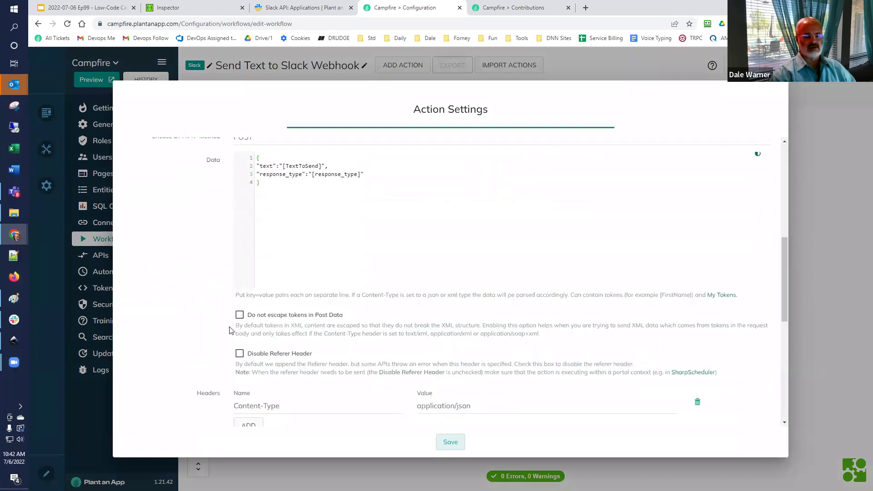
{"action": "scroll", "coordinate": [230, 330], "scroll_direction": "down", "scroll_amount": 3}
{"action": "left_click", "coordinate": [450, 442]}
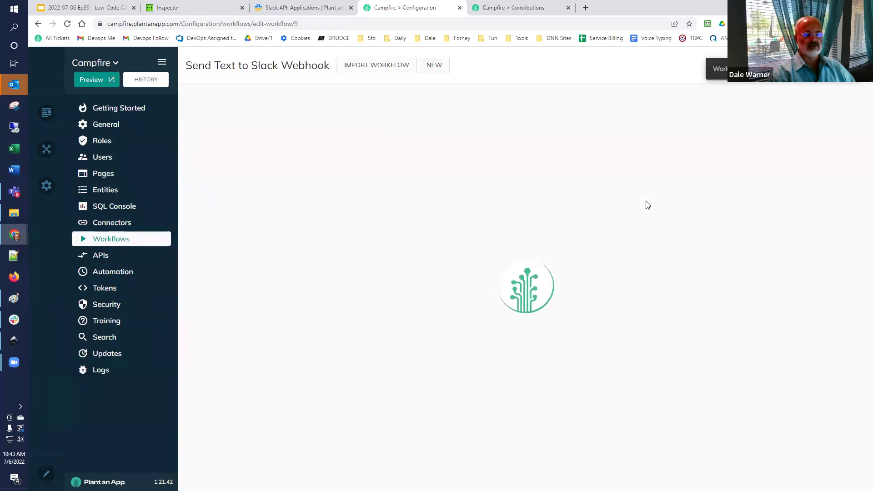
Switch to the Low-Code Café presentation in Google Slides to check the SlackCampfireDetails tasks, and return to the Campfire configuration.
{"action": "left_click", "coordinate": [99, 6]}
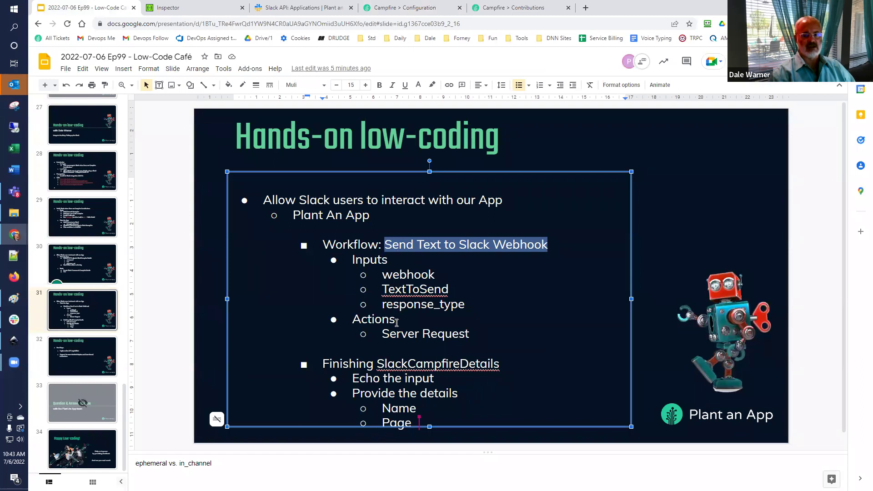
{"action": "left_click", "coordinate": [454, 383]}
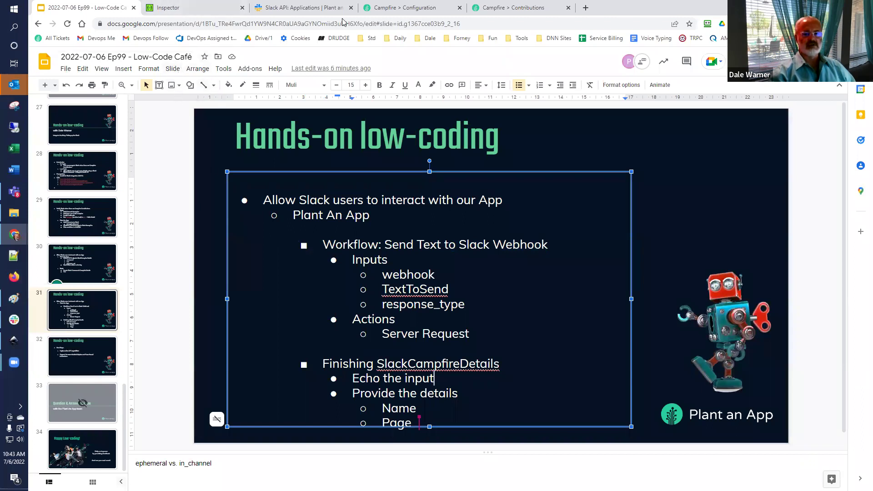
{"action": "left_click", "coordinate": [429, 9]}
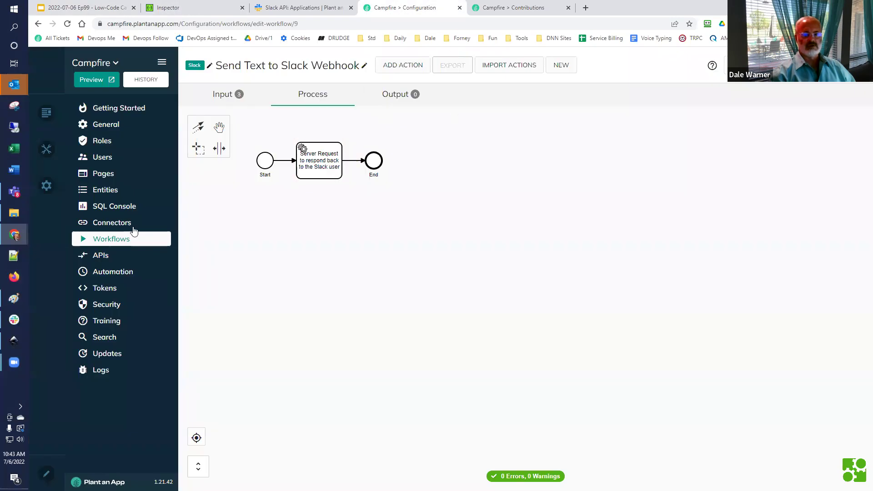
Search the API endpoints for slack and open the SlackCampfireDetails endpoint for editing.
{"action": "left_click", "coordinate": [101, 255]}
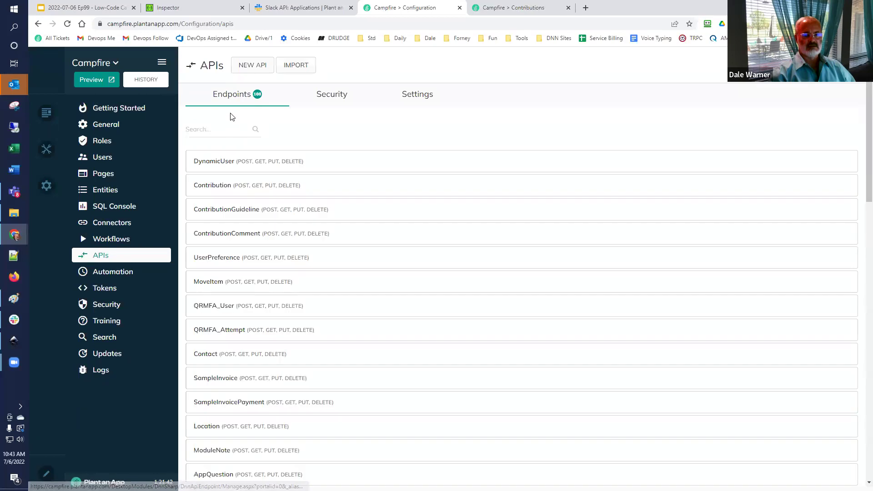
{"action": "left_click", "coordinate": [226, 127]}
{"action": "type", "text": "slack"}
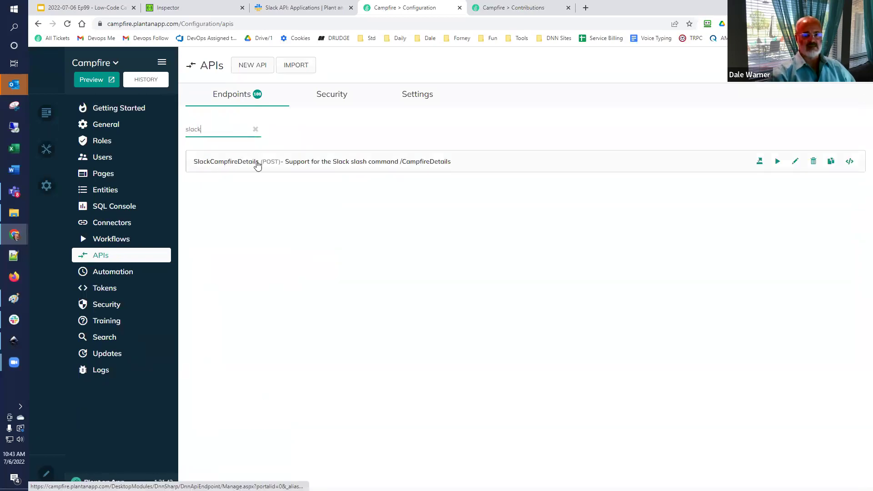
{"action": "left_click", "coordinate": [793, 162]}
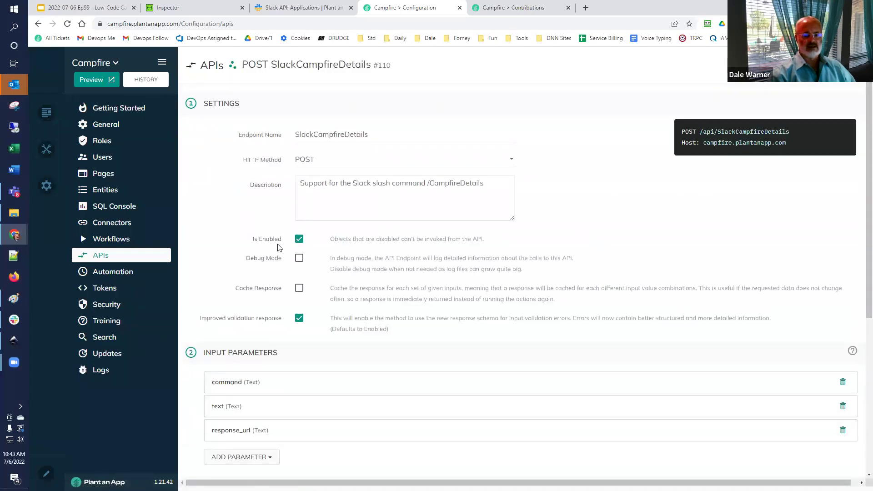
Add an Execute Send Text to Slack Webhook action after Log Event in the endpoint's actions.
{"action": "scroll", "coordinate": [282, 204], "scroll_direction": "down", "scroll_amount": 5}
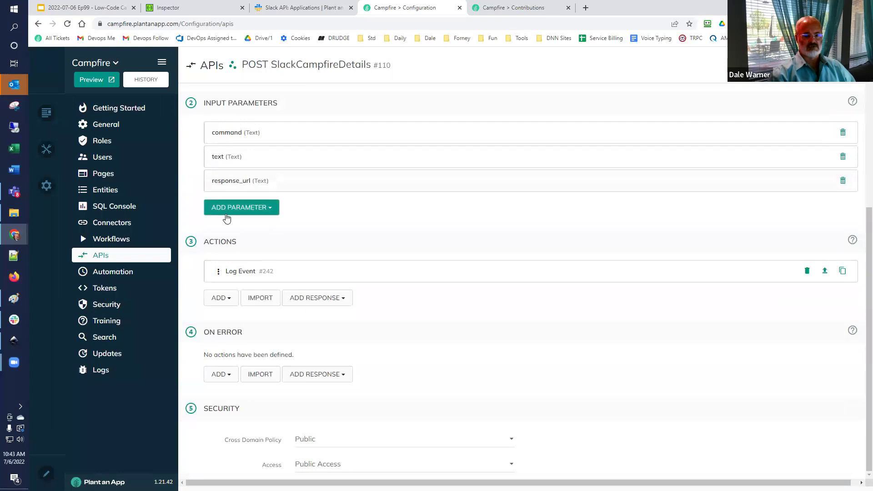
{"action": "left_click", "coordinate": [221, 298]}
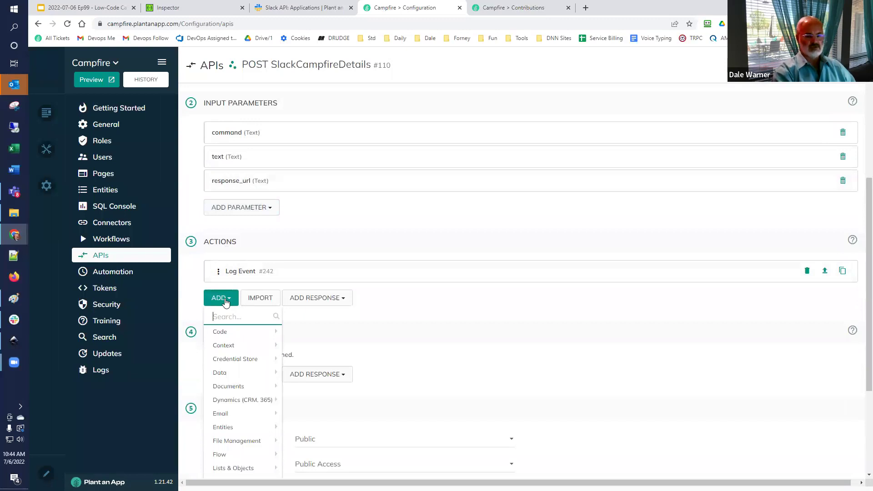
{"action": "type", "text": "slack"}
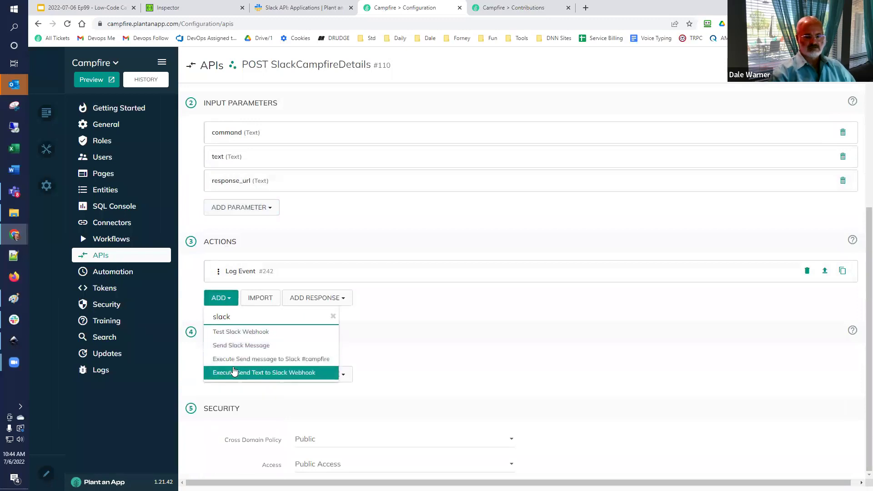
{"action": "left_click", "coordinate": [266, 375]}
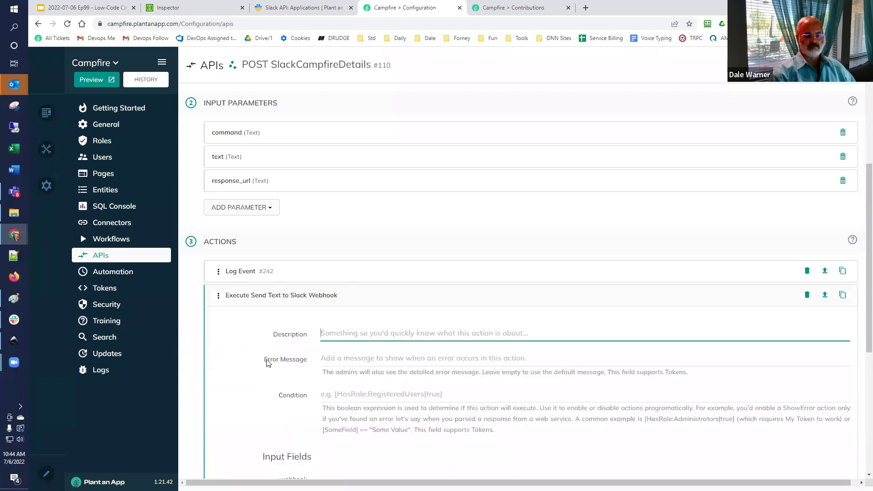
Describe the new action as "Echo the command back to the user".
{"action": "scroll", "coordinate": [267, 362], "scroll_direction": "down", "scroll_amount": 3}
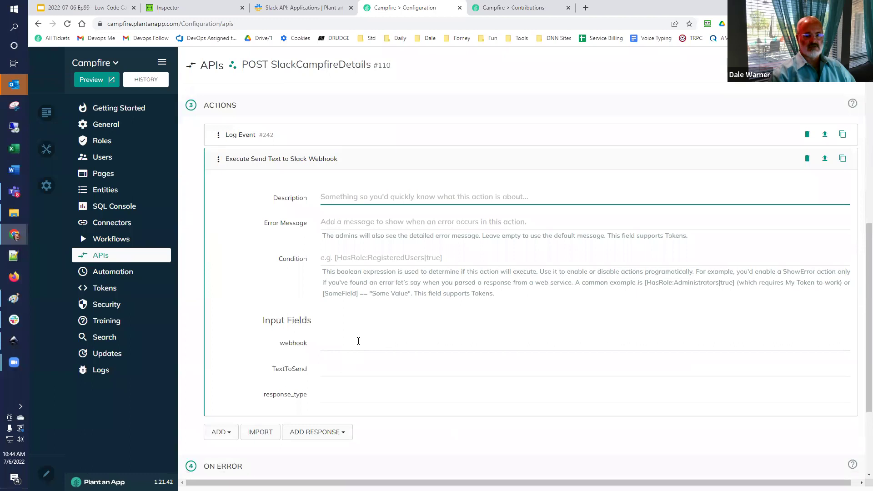
{"action": "type", "text": "Echo th"}
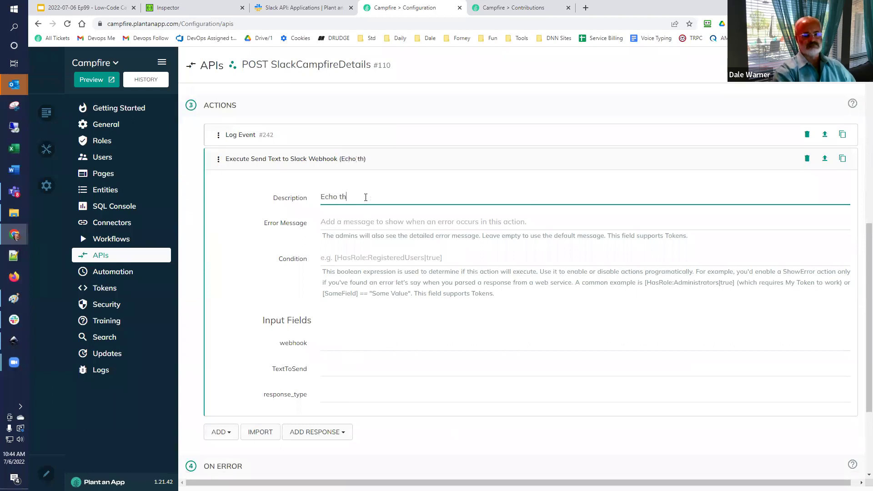
{"action": "type", "text": "e command back to the user"}
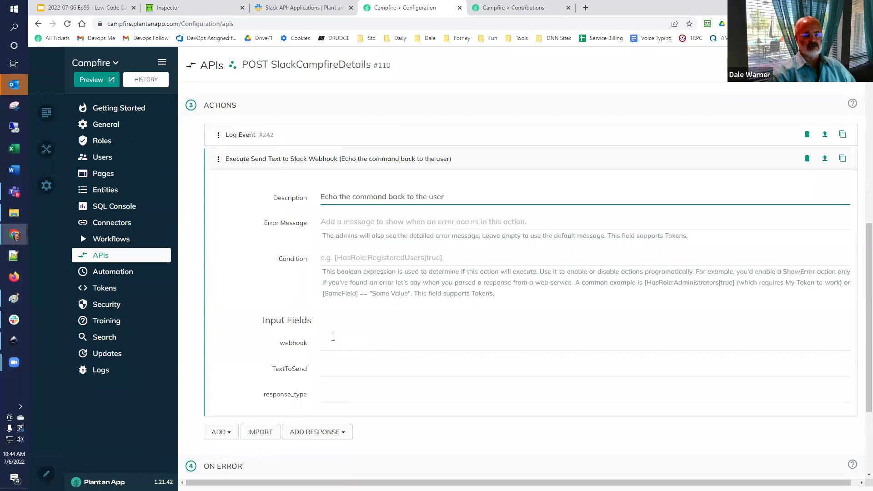
Check the response_url parameter's name and set the action's webhook input to the [response_url] token.
{"action": "scroll", "coordinate": [328, 319], "scroll_direction": "up", "scroll_amount": 1}
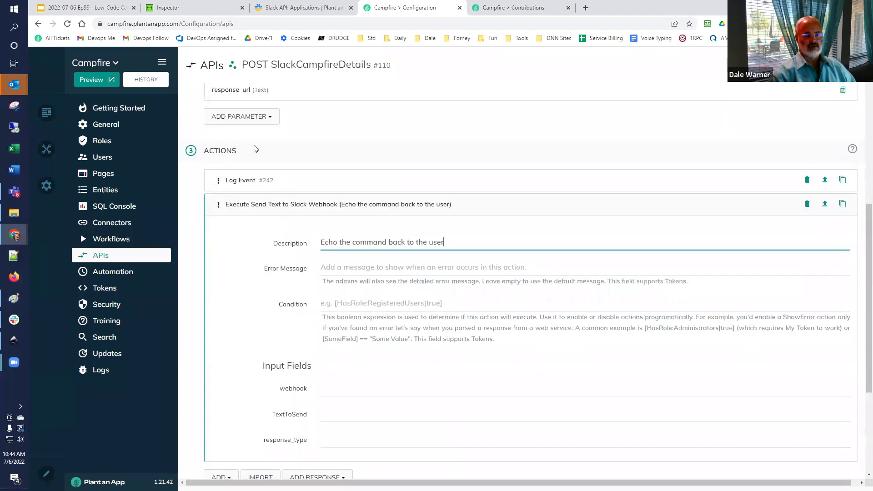
{"action": "left_click", "coordinate": [245, 90]}
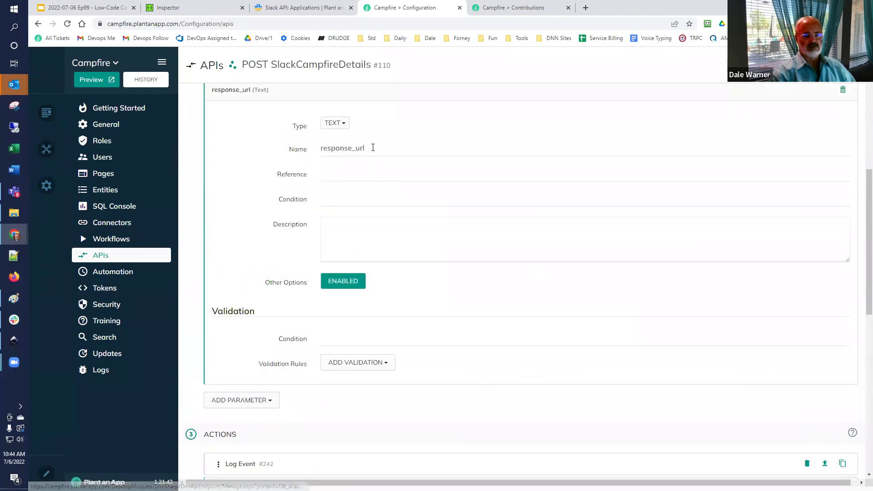
{"action": "left_click", "coordinate": [258, 91]}
{"action": "left_click", "coordinate": [343, 389]}
{"action": "type", "text": "[response_url]"}
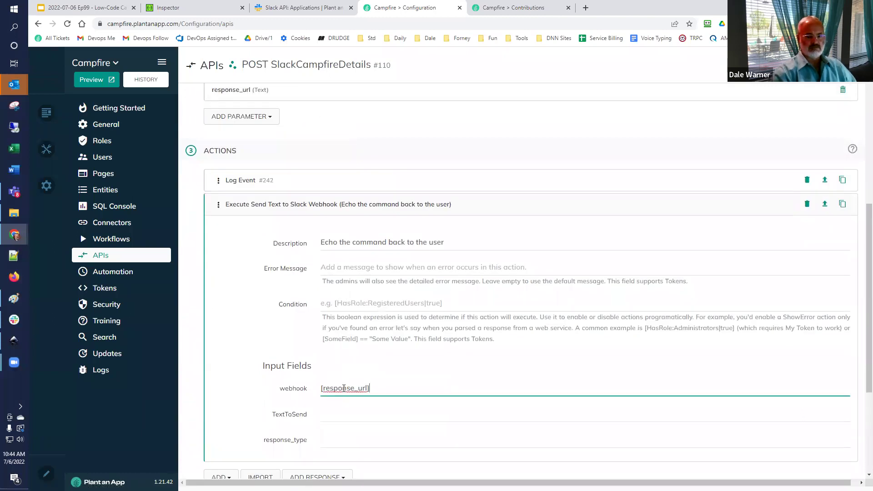
Set the action's TextToSend input to "You have requested details for ID# [text]", checking the text parameter's name for the token.
{"action": "left_click", "coordinate": [348, 420]}
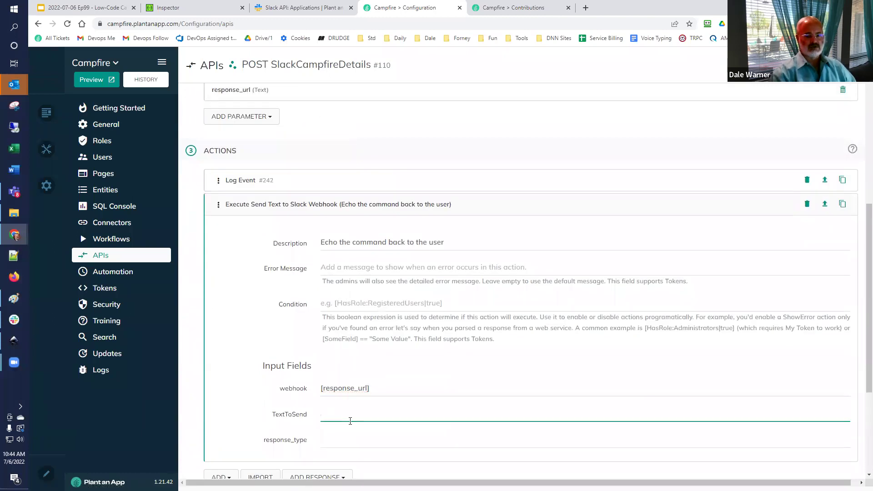
{"action": "type", "text": "You have request"}
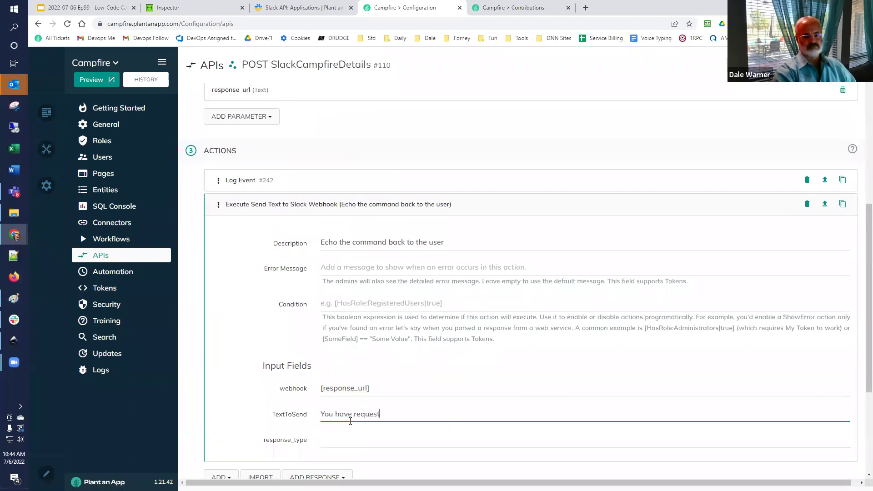
{"action": "type", "text": "ed details for ID#"}
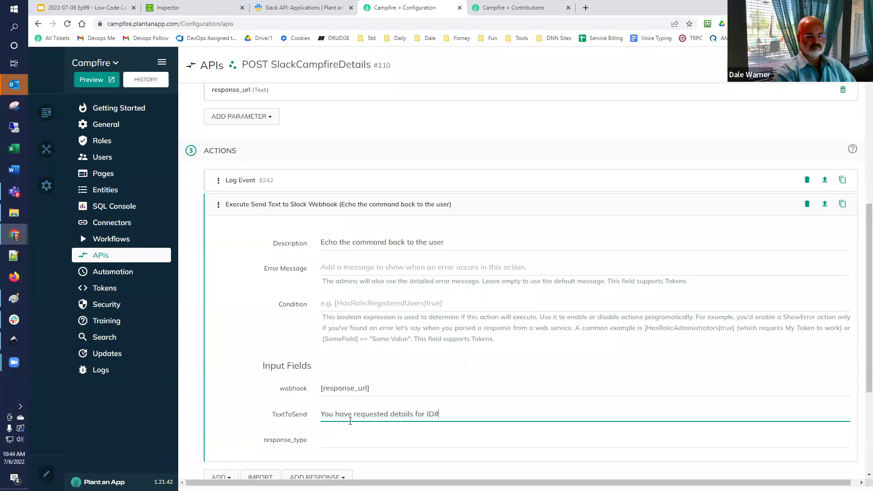
{"action": "scroll", "coordinate": [223, 191], "scroll_direction": "up", "scroll_amount": 3}
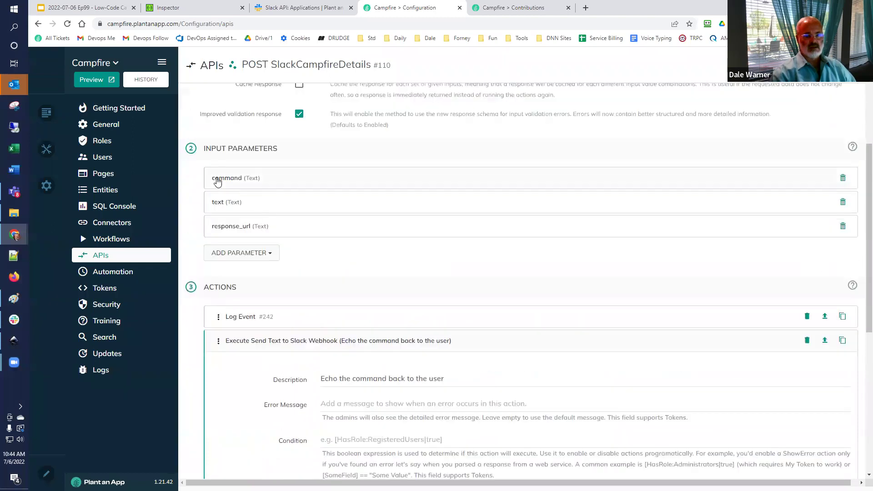
{"action": "left_click", "coordinate": [226, 201]}
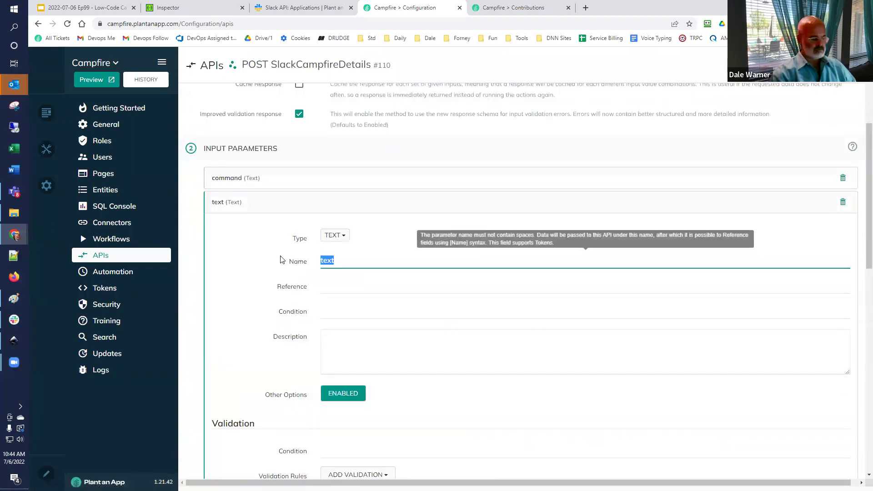
{"action": "left_click", "coordinate": [235, 203]}
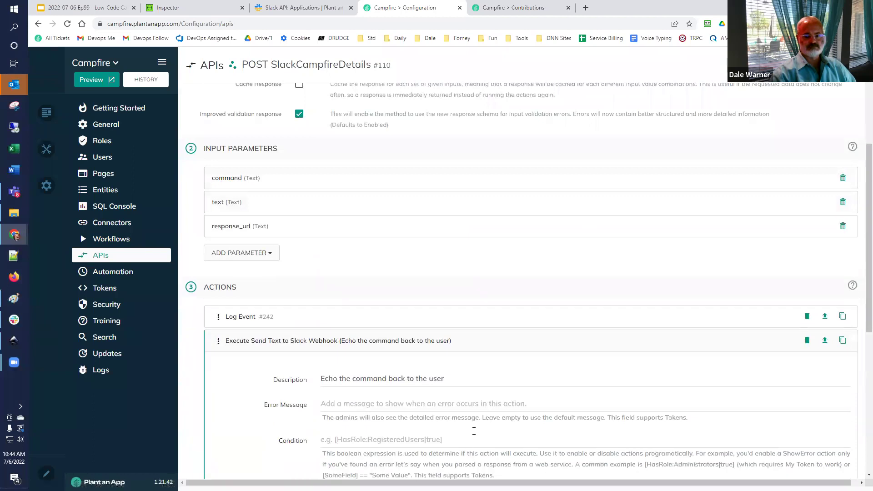
{"action": "scroll", "coordinate": [472, 409], "scroll_direction": "down", "scroll_amount": 3}
{"action": "left_click", "coordinate": [439, 370]}
{"action": "type", "text": "[text]"}
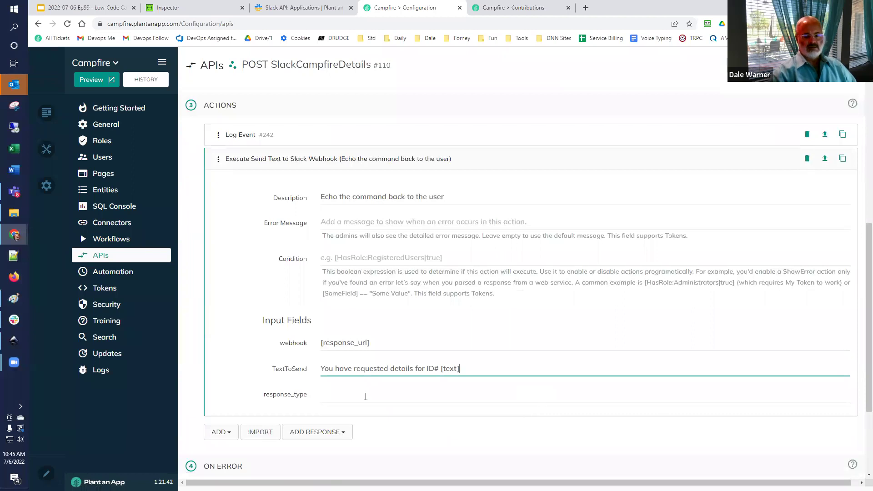
Set the Slack webhook action's response_type input to ephemeral.
{"action": "left_click", "coordinate": [367, 395]}
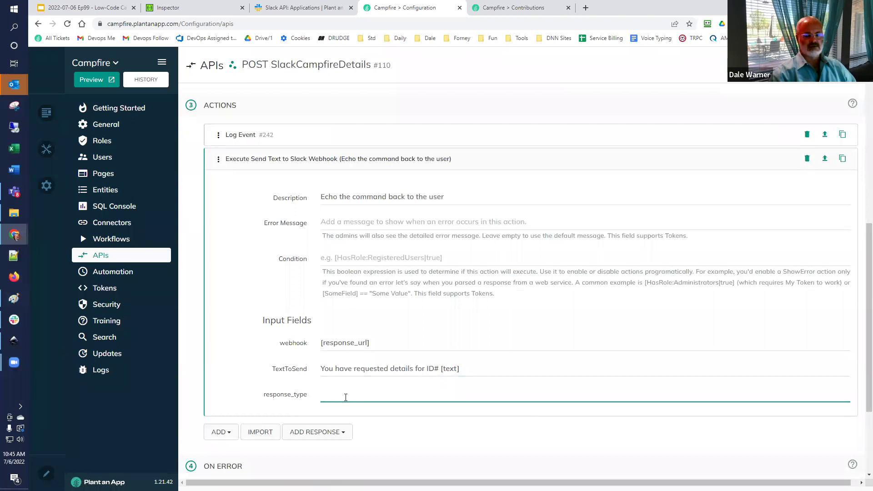
{"action": "type", "text": "ep"}
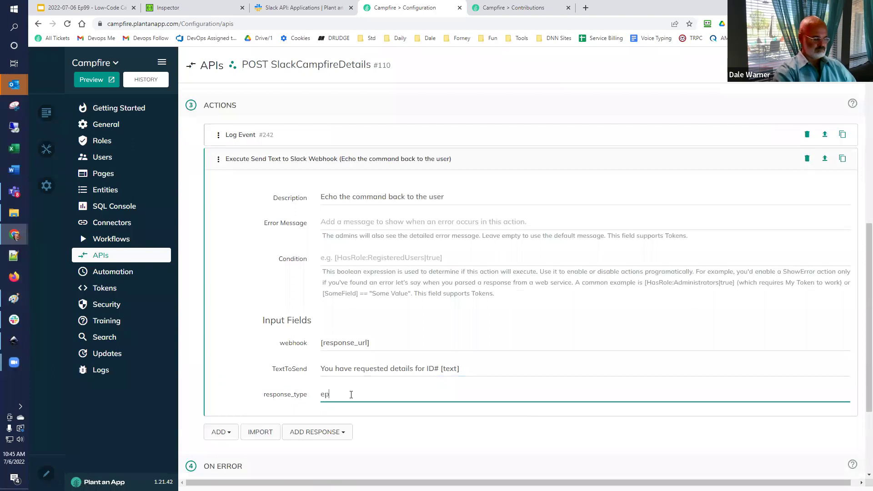
{"action": "type", "text": "hemeral"}
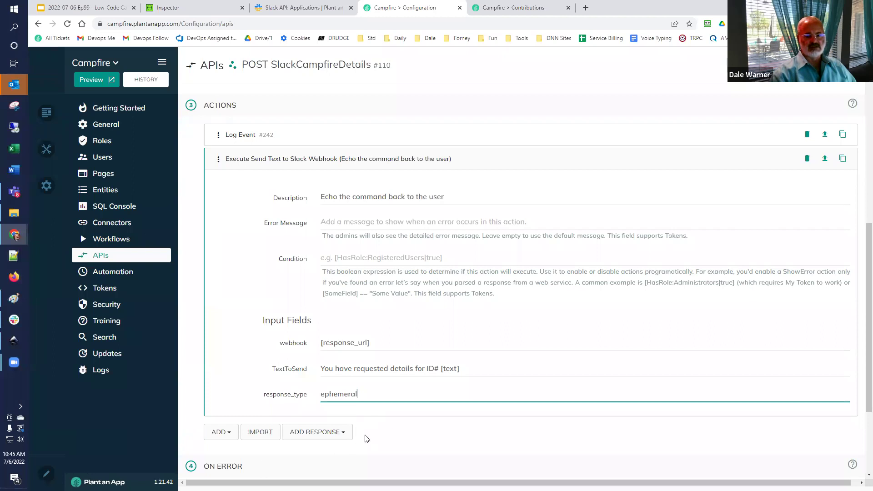
Add a Raw Response output after the Slack webhook action with the HTTP code 200 OK.
{"action": "left_click", "coordinate": [336, 437]}
{"action": "scroll", "coordinate": [327, 368], "scroll_direction": "down", "scroll_amount": 3}
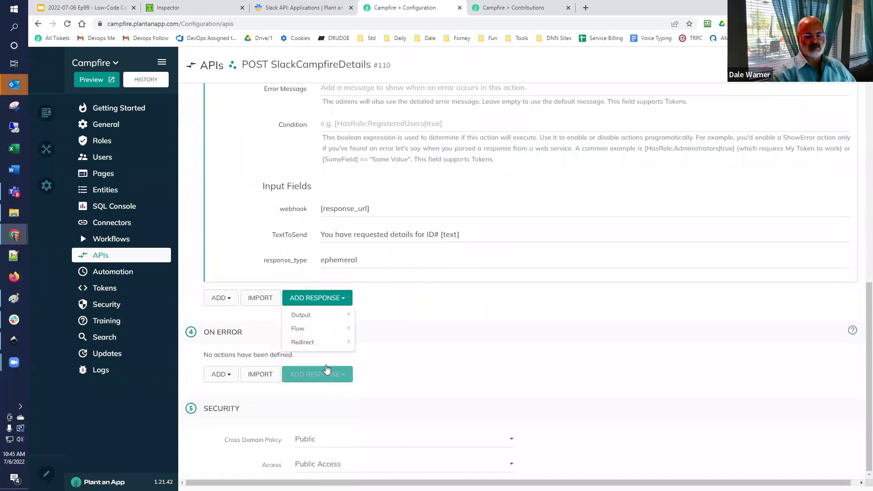
{"action": "mouse_move", "coordinate": [321, 314]}
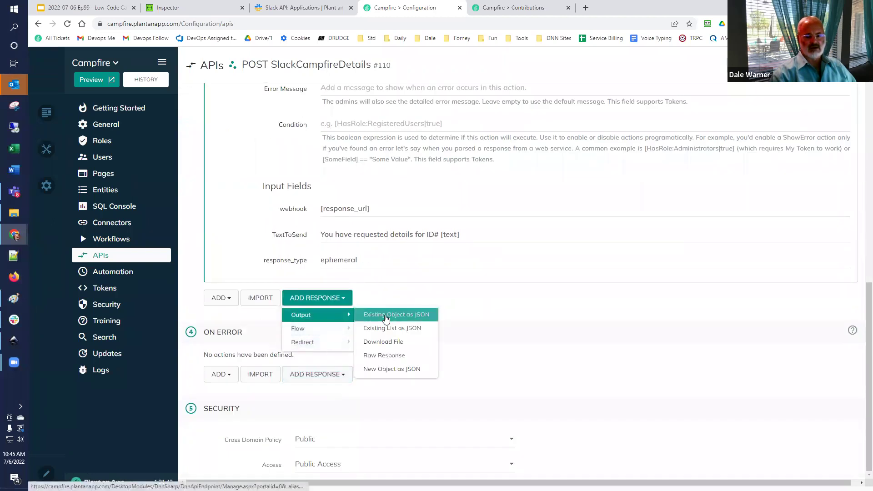
{"action": "left_click", "coordinate": [389, 356]}
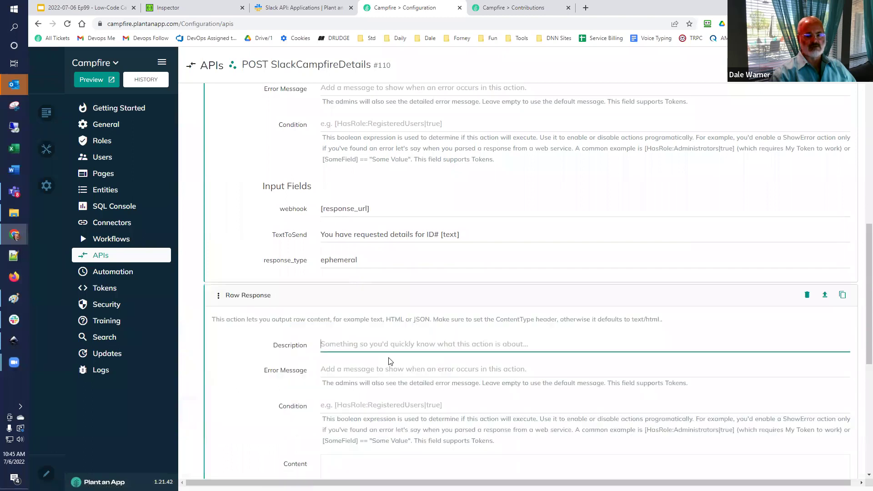
{"action": "scroll", "coordinate": [388, 361], "scroll_direction": "down", "scroll_amount": 3}
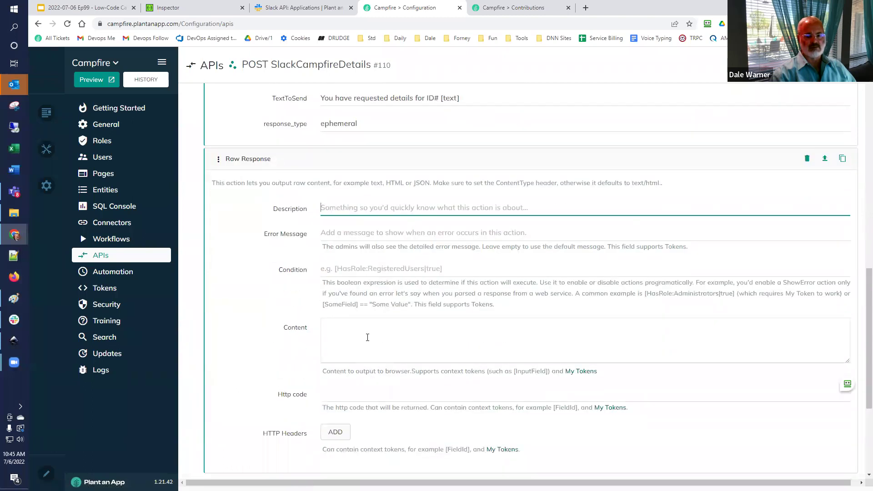
{"action": "type", "text": "200 OK"}
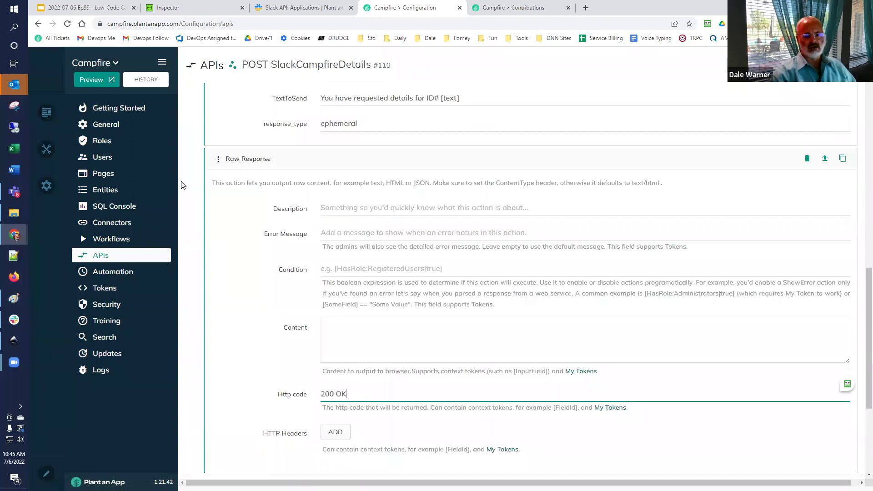
Collapse the Raw Response action, save the endpoint and open its Run Test page.
{"action": "left_click", "coordinate": [235, 163]}
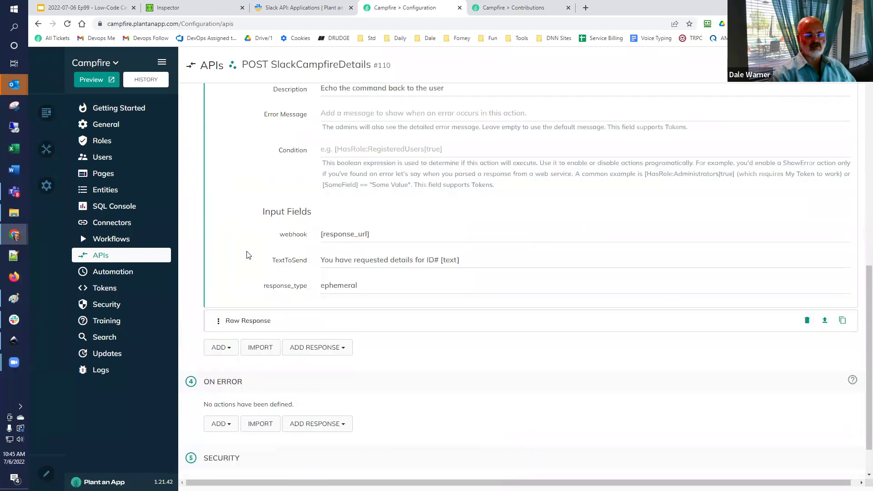
{"action": "scroll", "coordinate": [273, 282], "scroll_direction": "up", "scroll_amount": 2}
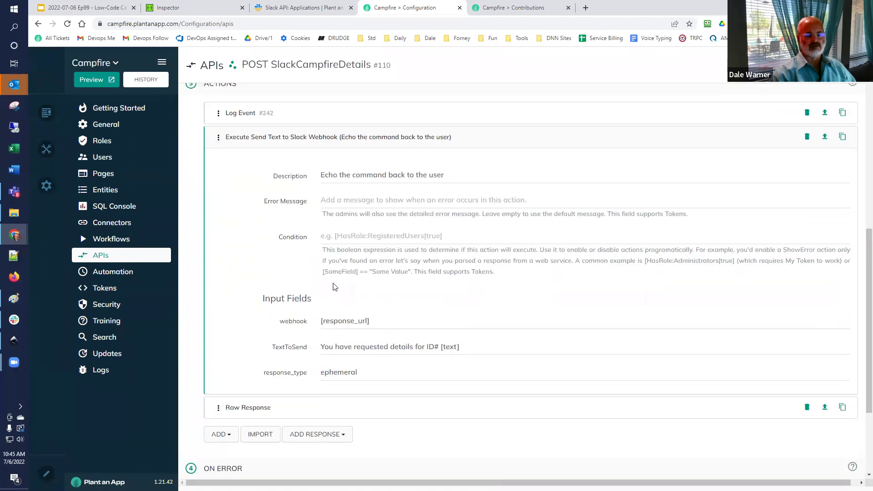
{"action": "left_click", "coordinate": [806, 109]}
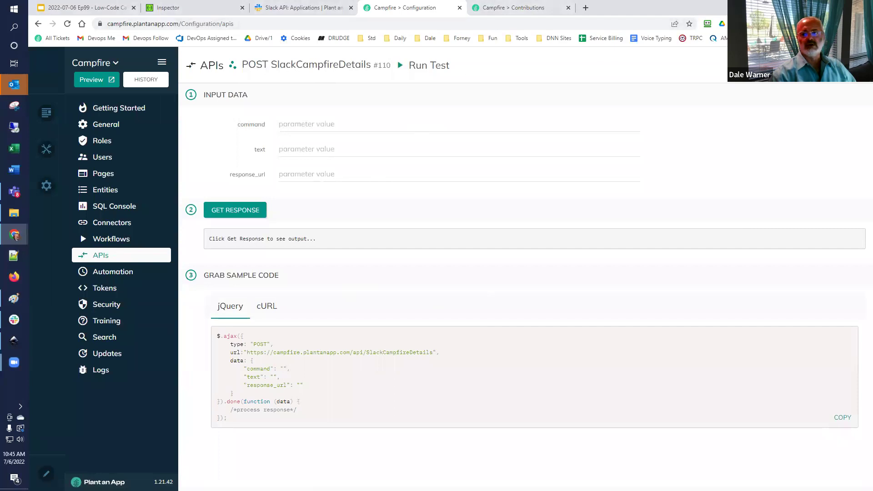
Switch to Slack and send the slash command "/campfiredetail 29" in the campfire channel.
{"action": "key", "text": "alt+Tab"}
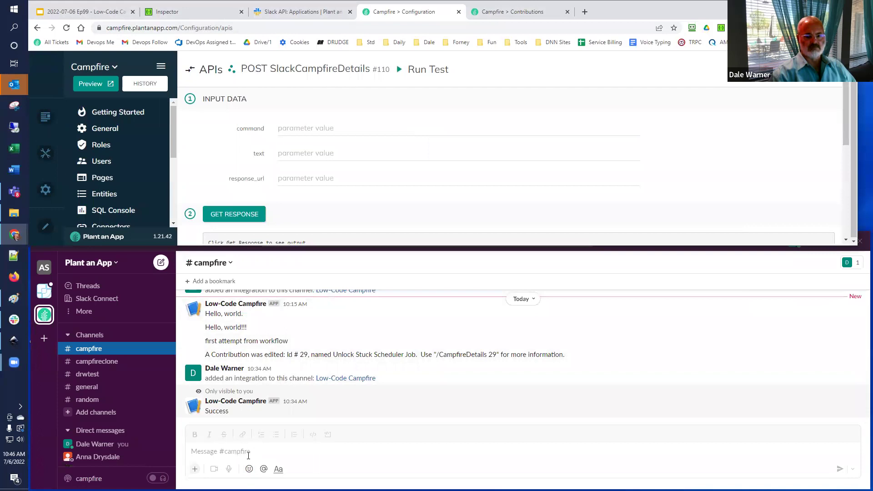
{"action": "left_click", "coordinate": [249, 455]}
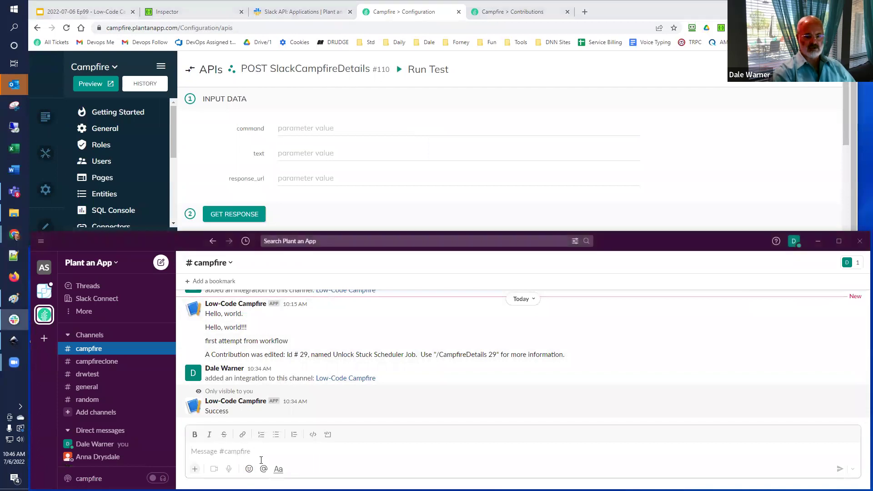
{"action": "type", "text": "/camp"}
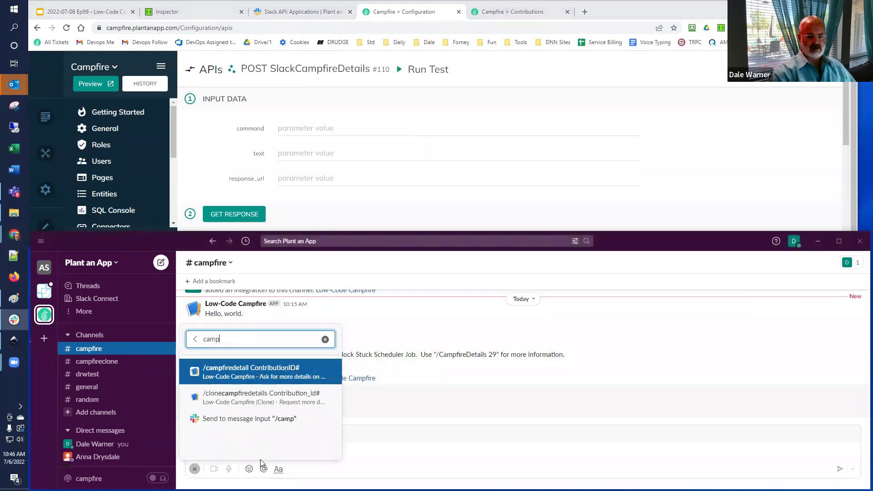
{"action": "left_click", "coordinate": [232, 372]}
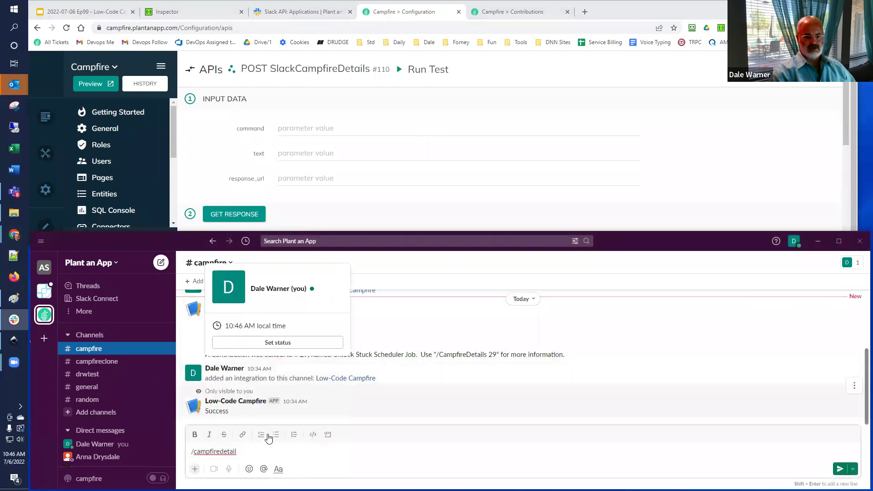
{"action": "type", "text": "29"}
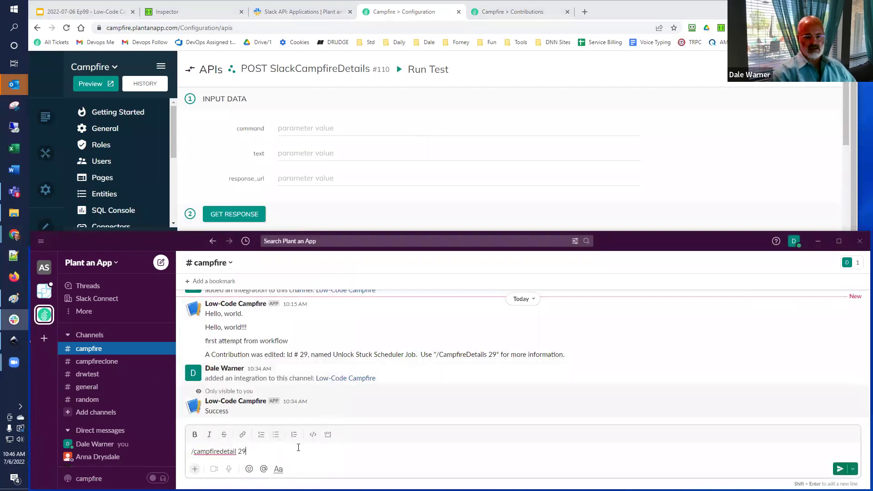
{"action": "key", "text": "Return"}
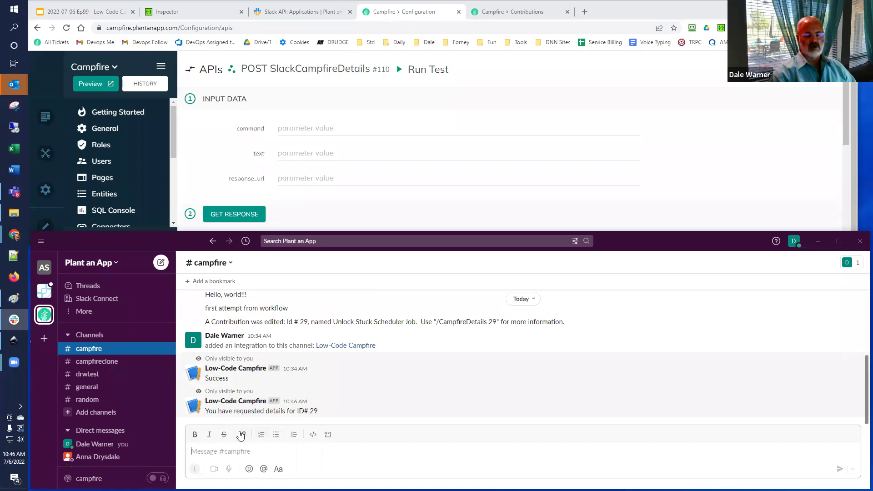
Switch back to the browser, maximize it and reopen the SlackCampfireDetails endpoint's configuration at its actions.
{"action": "left_click", "coordinate": [430, 13]}
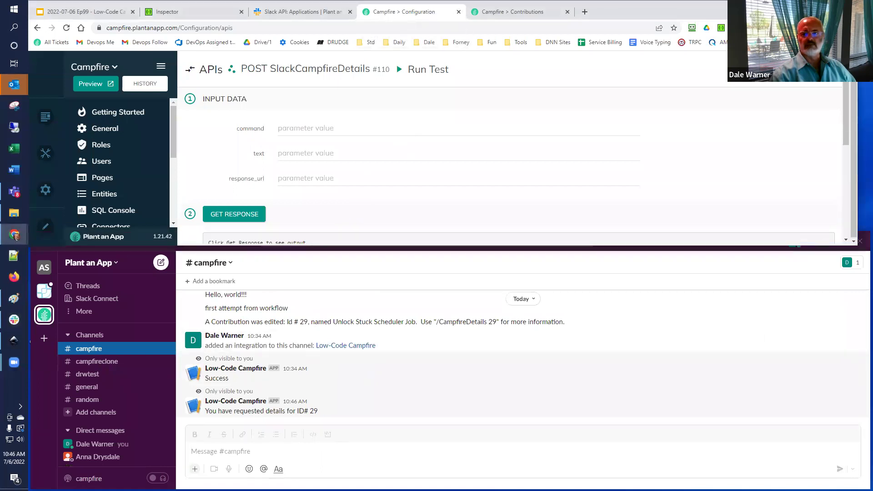
{"action": "key", "text": "super+Up"}
{"action": "left_click", "coordinate": [328, 65]}
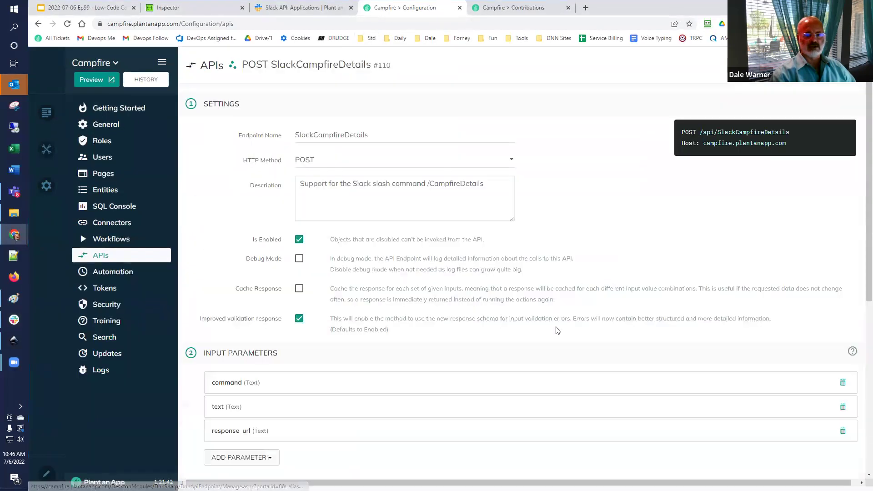
{"action": "scroll", "coordinate": [318, 282], "scroll_direction": "down", "scroll_amount": 6}
{"action": "scroll", "coordinate": [273, 249], "scroll_direction": "up", "scroll_amount": 1}
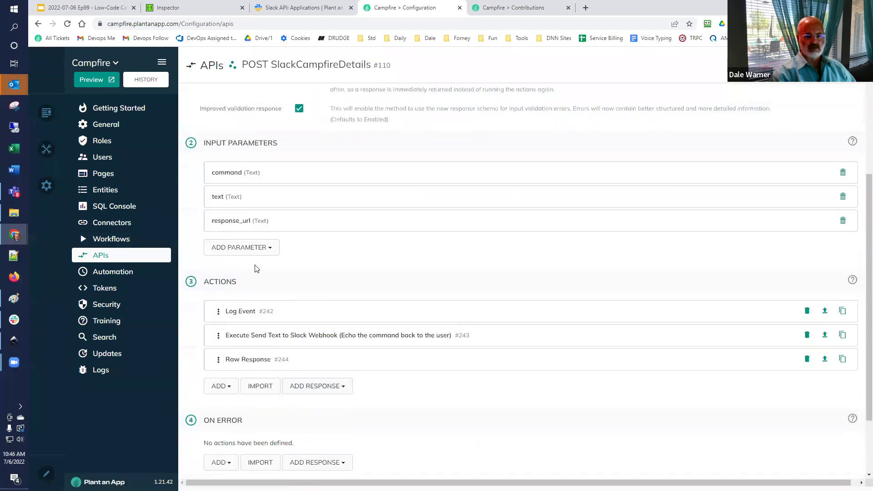
{"action": "scroll", "coordinate": [254, 268], "scroll_direction": "up", "scroll_amount": 1}
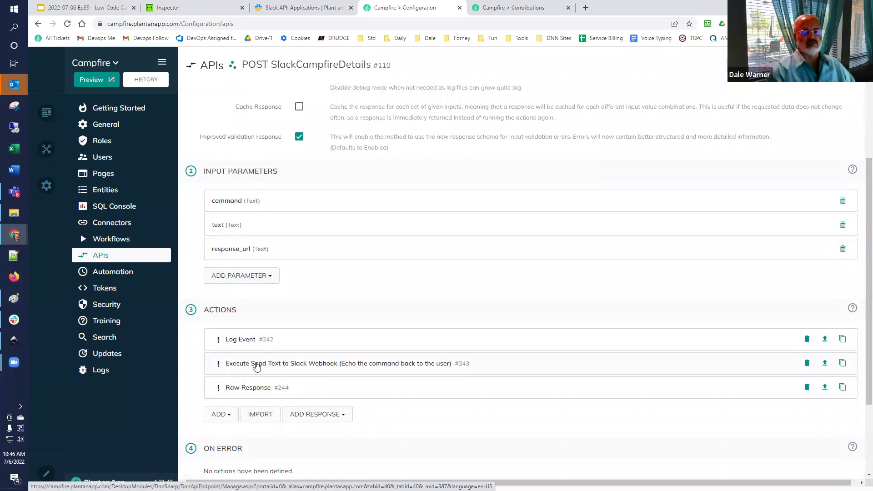
Add a Read Contribution action and place it between the Send Text to Slack Webhook action and Raw Response.
{"action": "left_click", "coordinate": [218, 418]}
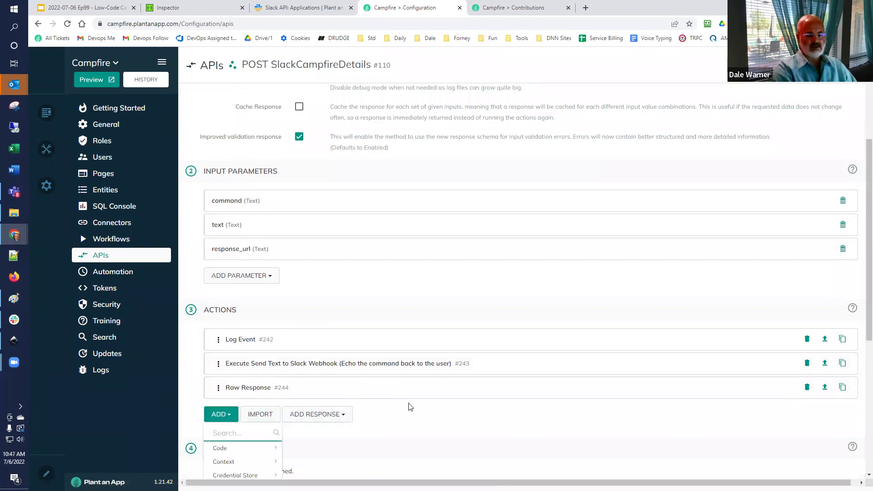
{"action": "type", "text": "read con"}
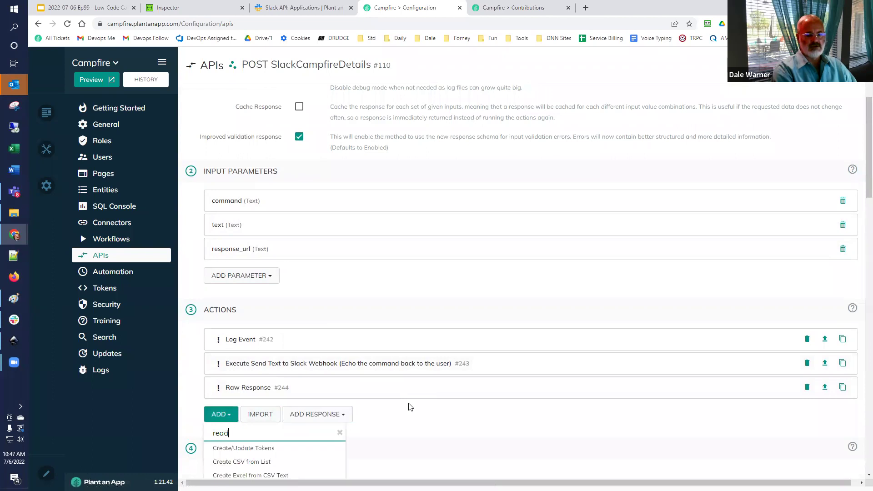
{"action": "scroll", "coordinate": [262, 352], "scroll_direction": "down", "scroll_amount": 2}
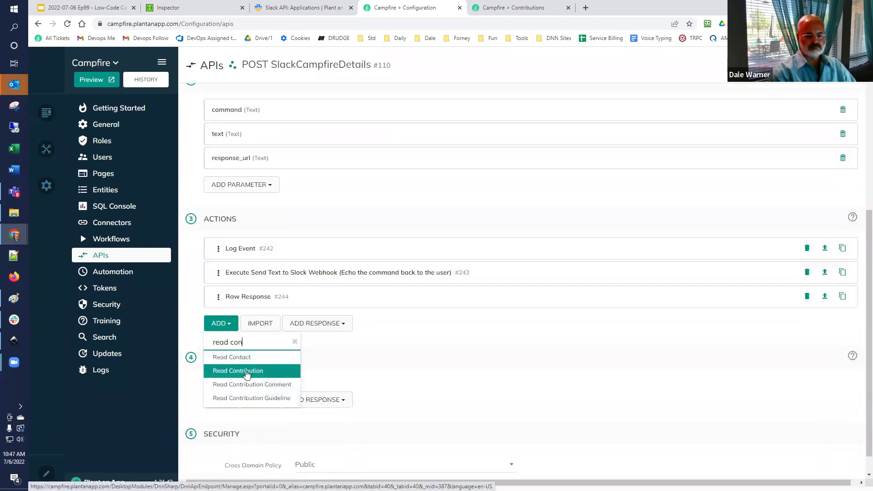
{"action": "left_click", "coordinate": [245, 372]}
{"action": "left_click_drag", "start_coordinate": [219, 332], "coordinate": [235, 305]}
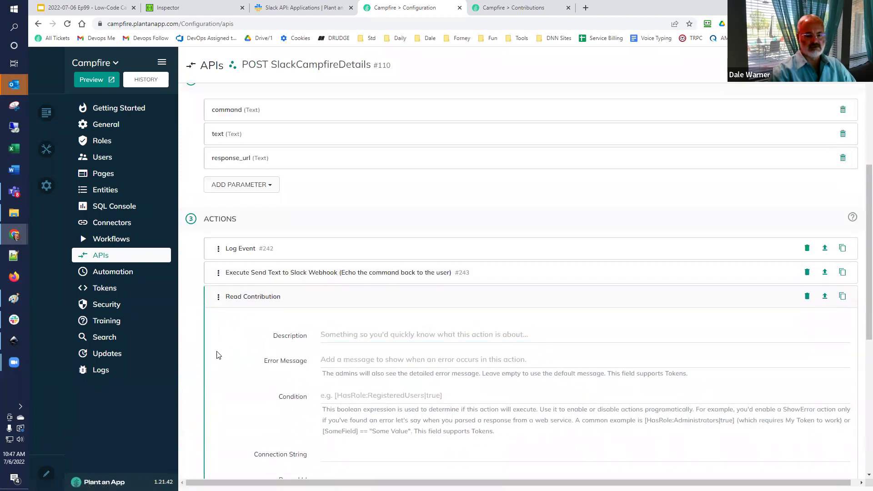
Set the Read Contribution action's Record Id to [text] and its Output Token to Contribution.
{"action": "scroll", "coordinate": [205, 344], "scroll_direction": "down", "scroll_amount": 2}
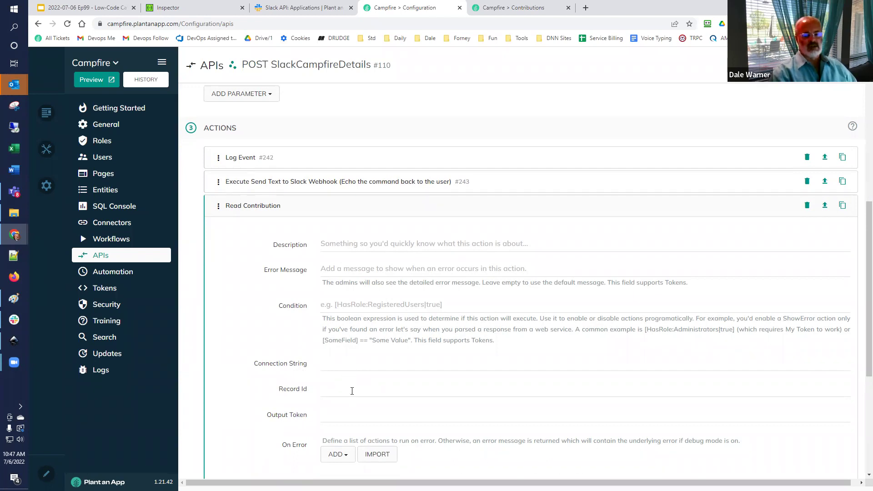
{"action": "scroll", "coordinate": [331, 330], "scroll_direction": "up", "scroll_amount": 4}
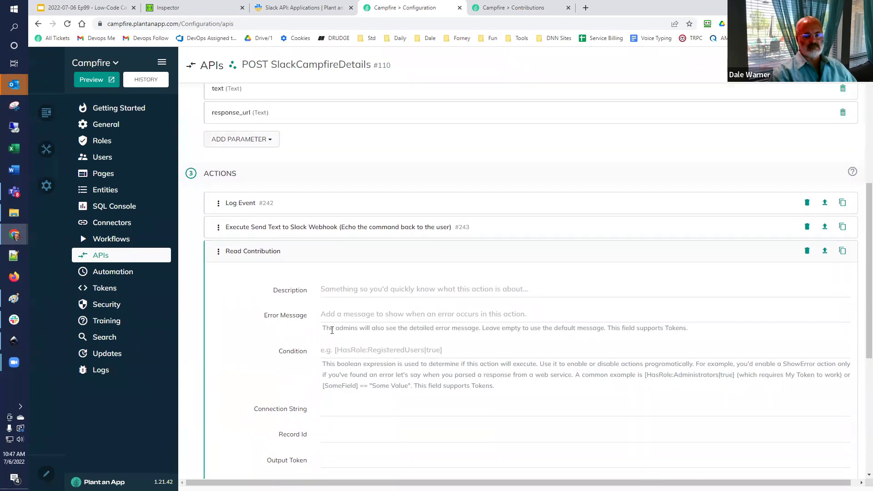
{"action": "scroll", "coordinate": [413, 344], "scroll_direction": "down", "scroll_amount": 5}
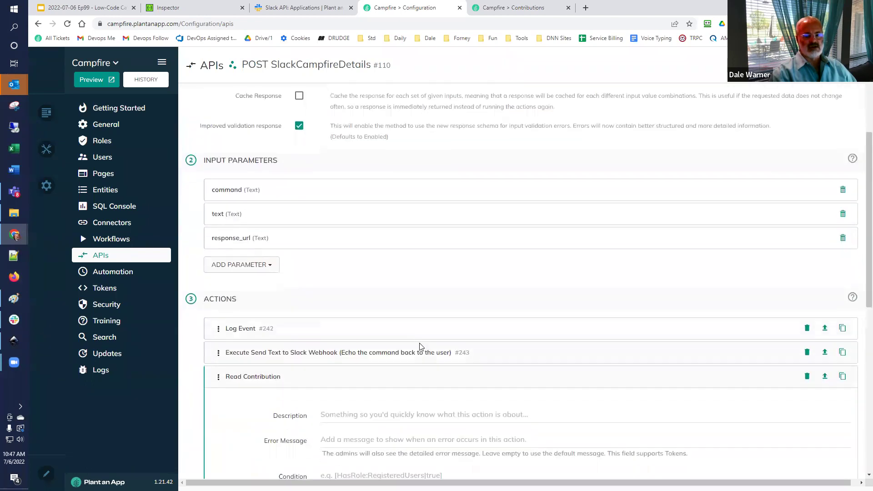
{"action": "left_click", "coordinate": [345, 346]}
{"action": "type", "text": "[text"}
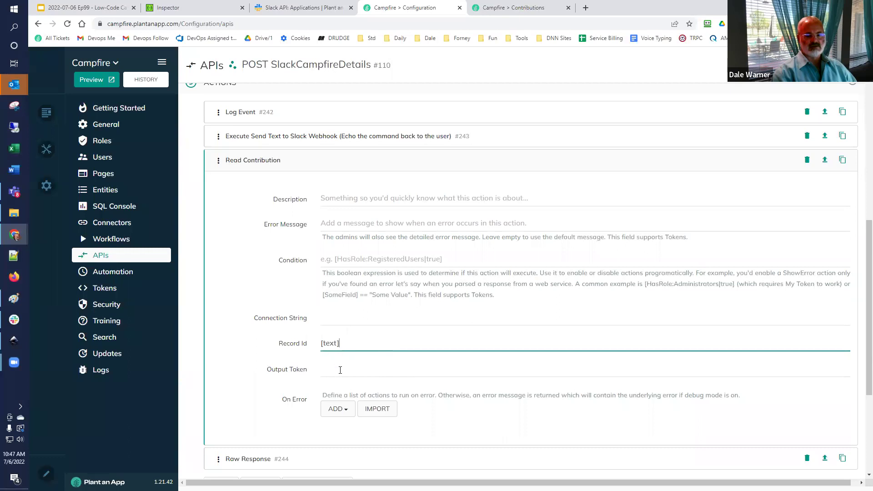
{"action": "left_click", "coordinate": [359, 378]}
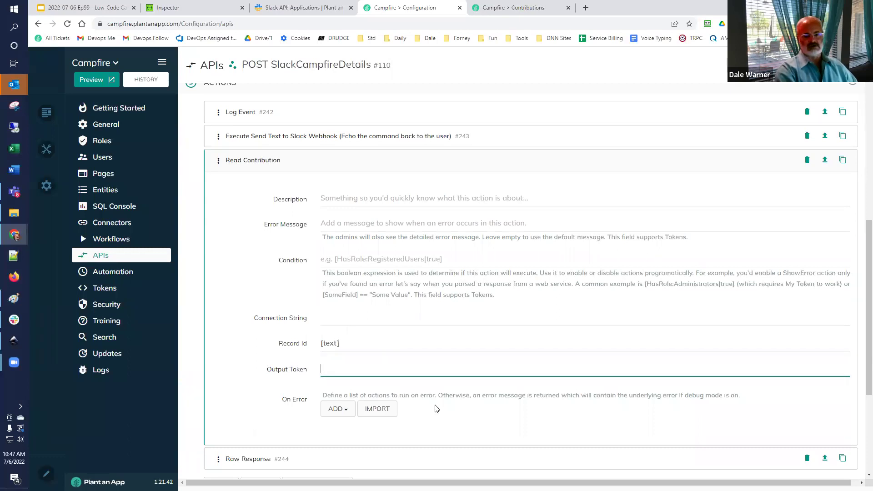
{"action": "type", "text": "Contribution"}
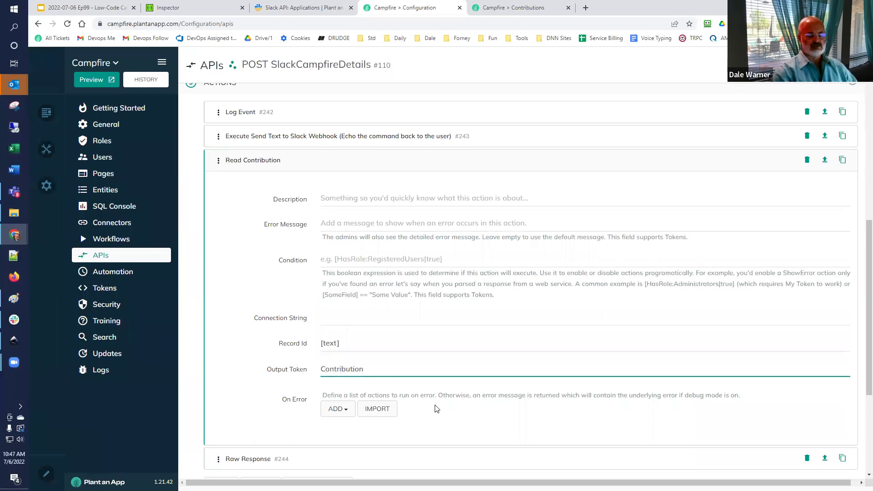
{"action": "key", "text": "ctrl+a"}
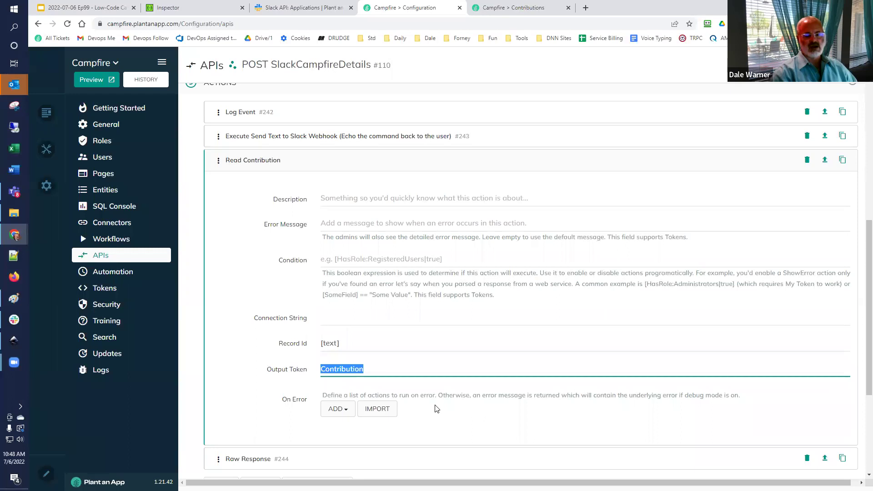
Duplicate the Send Text to Slack Webhook action and place the copy between Read Contribution and Raw Response.
{"action": "scroll", "coordinate": [385, 408], "scroll_direction": "down", "scroll_amount": 1}
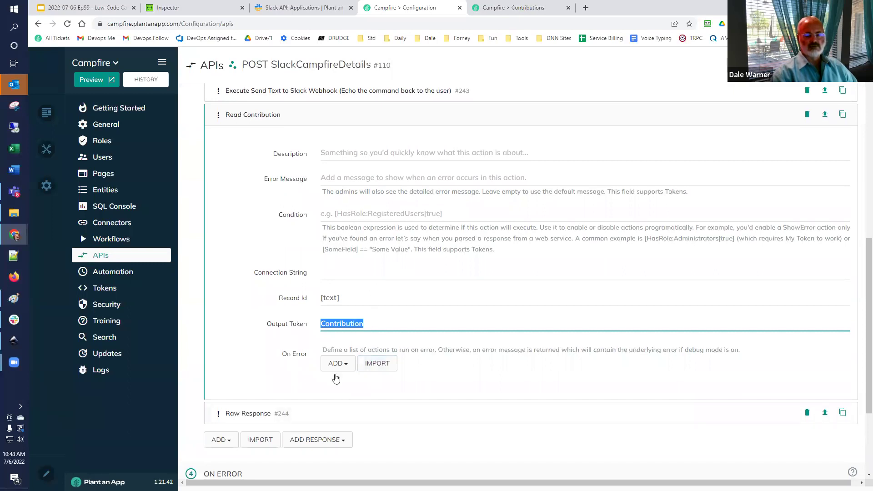
{"action": "scroll", "coordinate": [306, 431], "scroll_direction": "up", "scroll_amount": 1}
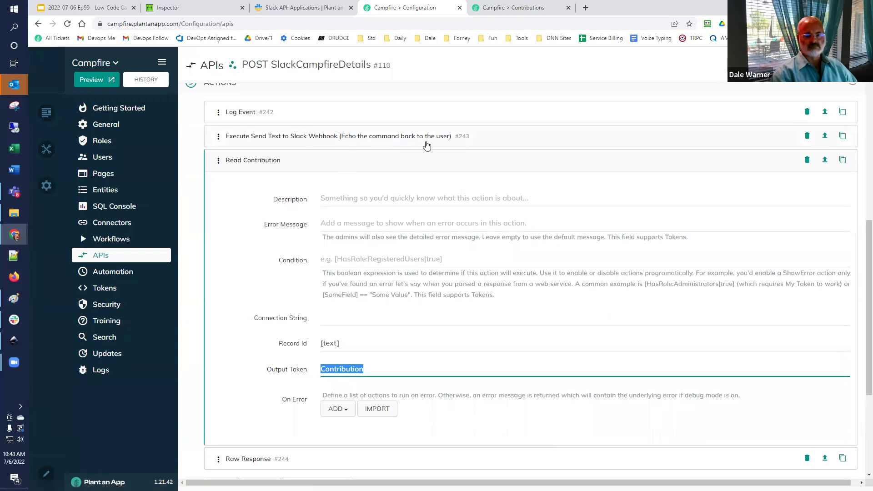
{"action": "left_click", "coordinate": [843, 137]}
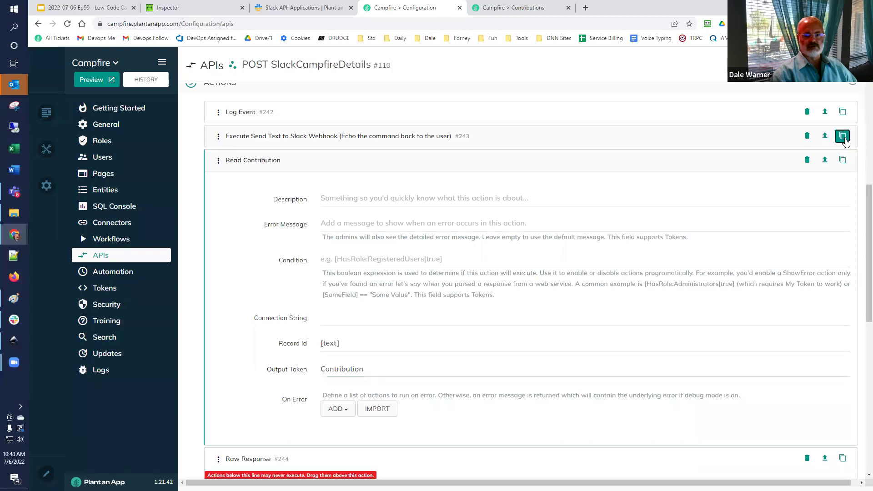
{"action": "scroll", "coordinate": [318, 332], "scroll_direction": "down", "scroll_amount": 3}
{"action": "mouse_move", "coordinate": [217, 359]}
{"action": "left_mouse_down"}
{"action": "mouse_move", "coordinate": [224, 345]}
{"action": "mouse_move", "coordinate": [214, 327]}
{"action": "mouse_move", "coordinate": [296, 335]}
{"action": "left_mouse_up"}
{"action": "scroll", "coordinate": [295, 329], "scroll_direction": "down", "scroll_amount": 2}
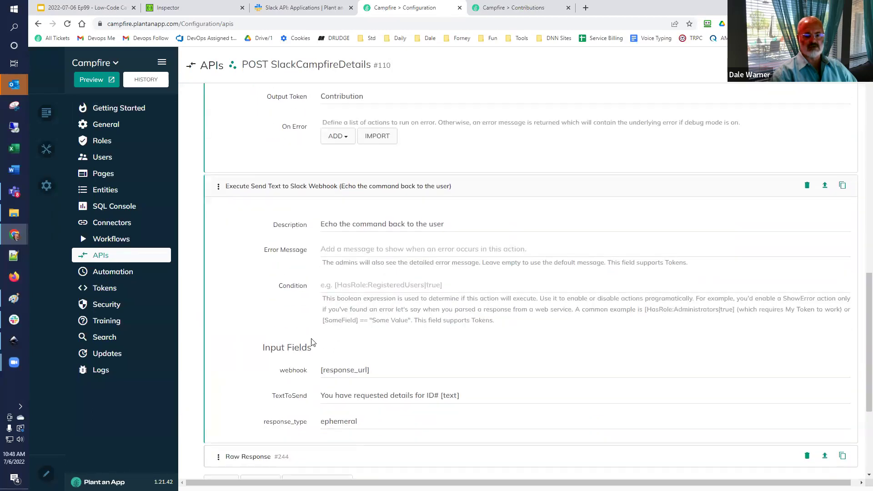
Replace the copied action's TextToSend with "Campfire Details: Contribution # [text], Name is [Contribution:Name]".
{"action": "left_click_drag", "start_coordinate": [393, 369], "coordinate": [254, 365]}
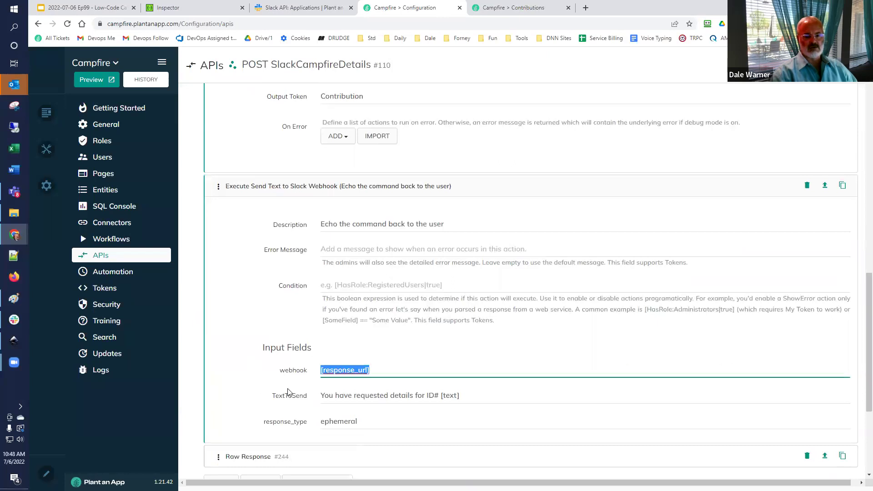
{"action": "left_click_drag", "start_coordinate": [502, 394], "coordinate": [255, 396]}
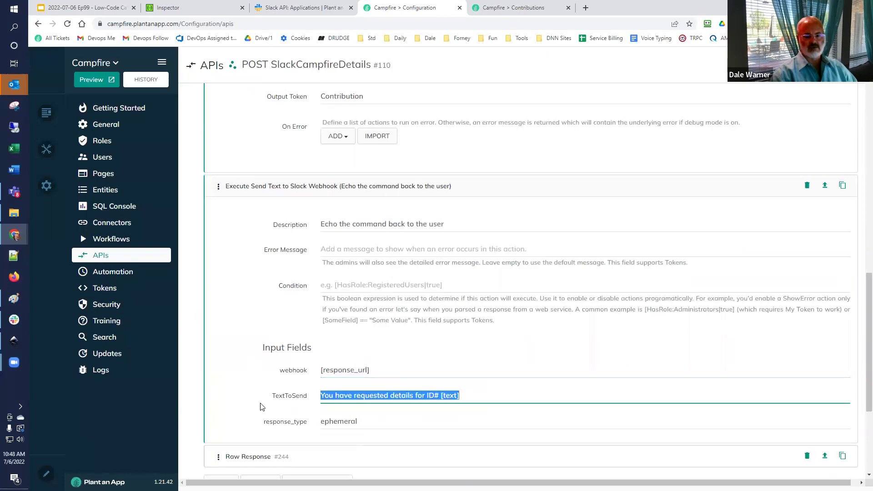
{"action": "key", "text": "BackSpace"}
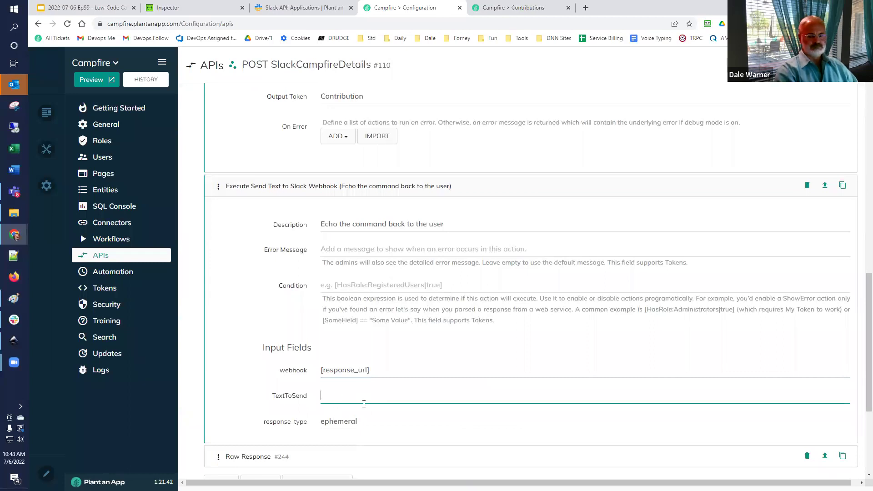
{"action": "type", "text": "ampfire  Detail"}
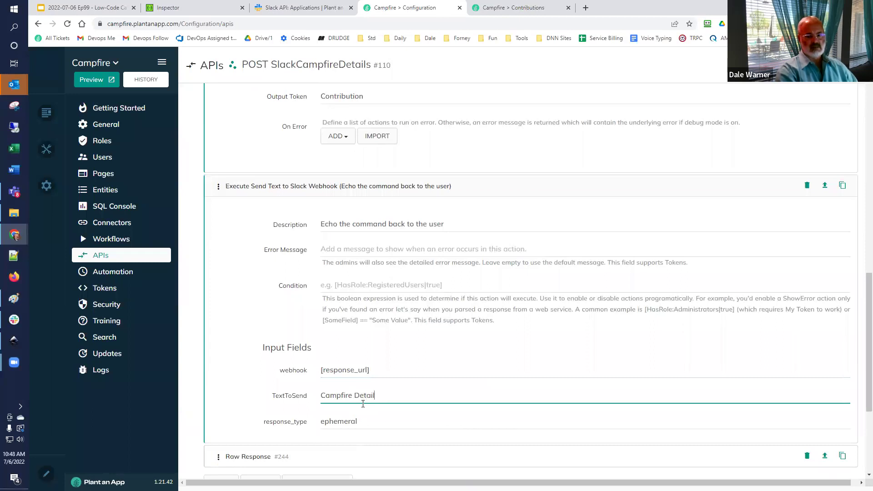
{"action": "type", "text": "s: Contribution"}
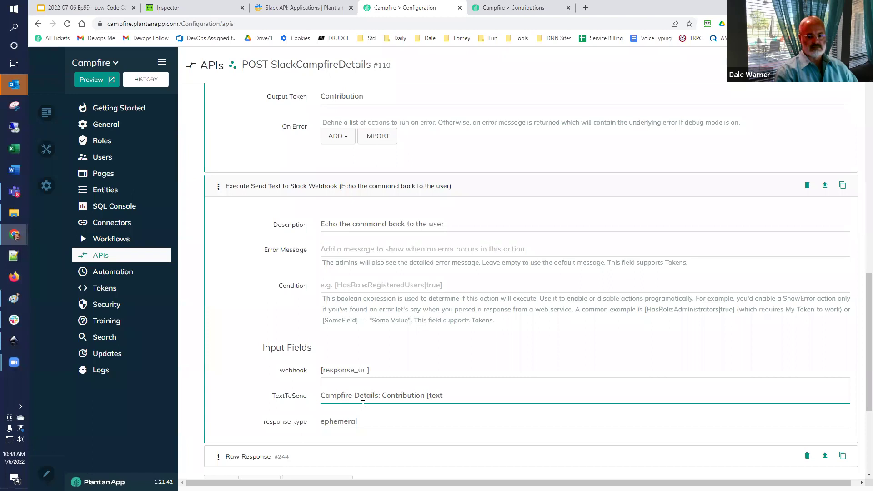
{"action": "type", "text": "# ["}
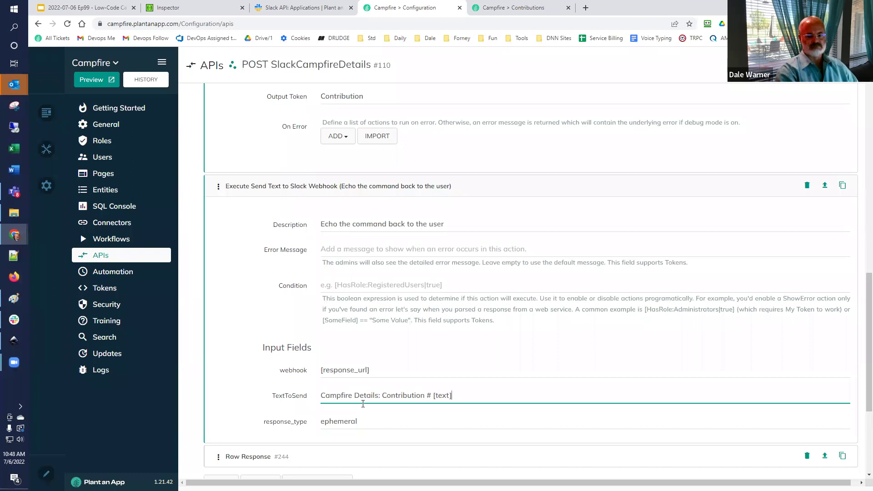
{"action": "type", "text": "Name is [Cion"}
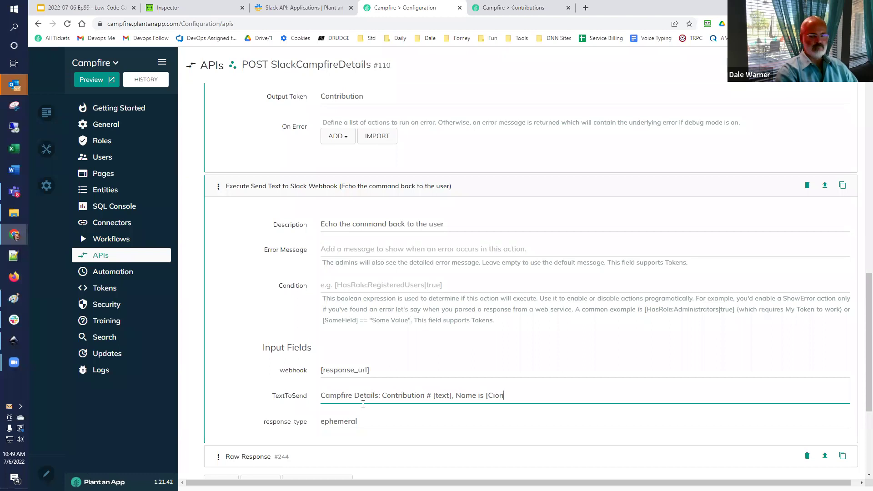
{"action": "type", "text": "tribution"}
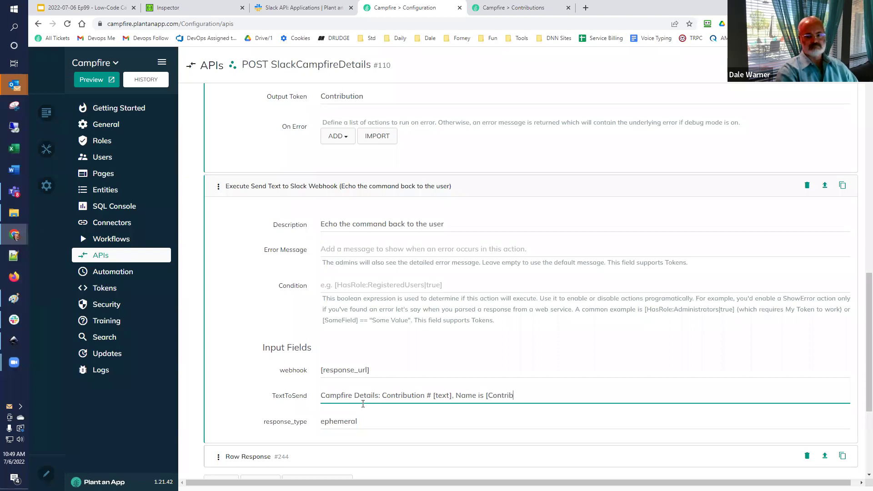
{"action": "type", "text": ":Name]"}
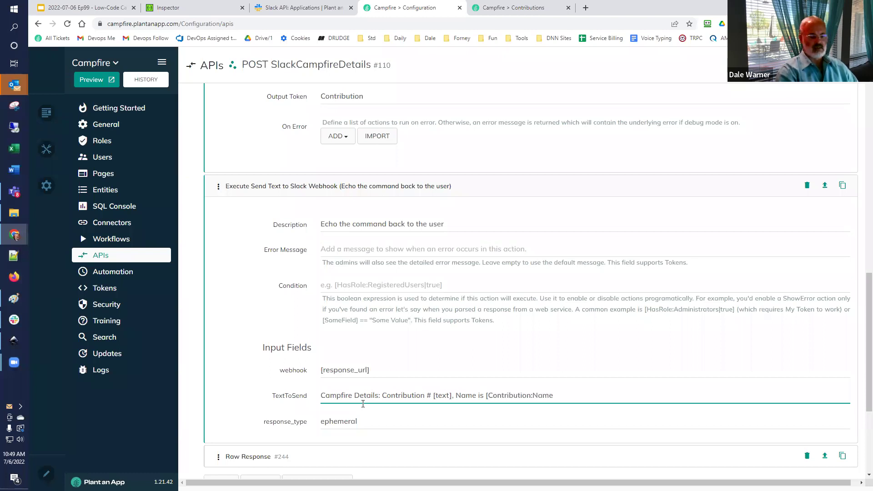
Open the Contribution entity's properties in the other Campfire browser tab to check its property names.
{"action": "left_click", "coordinate": [508, 8]}
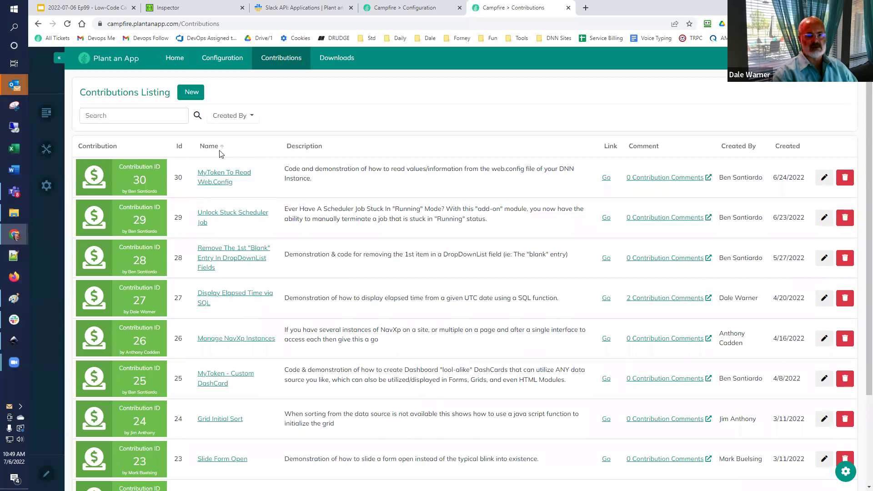
{"action": "left_click", "coordinate": [227, 67]}
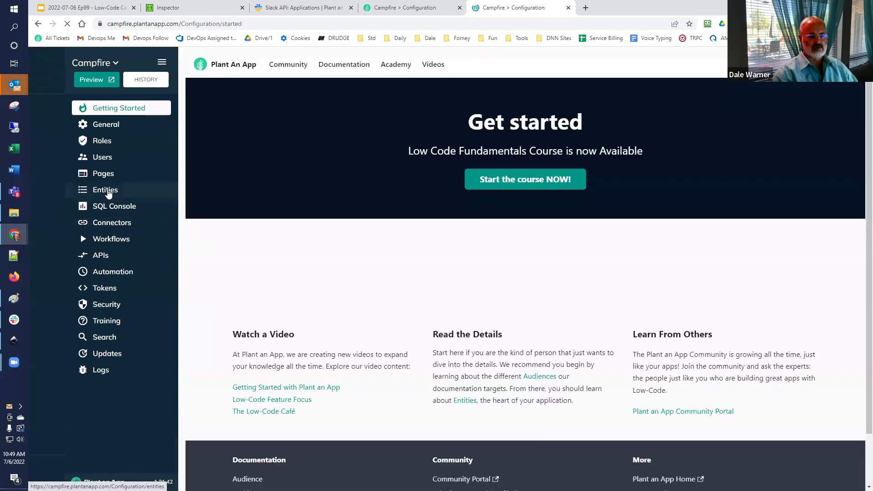
{"action": "left_click", "coordinate": [105, 189]}
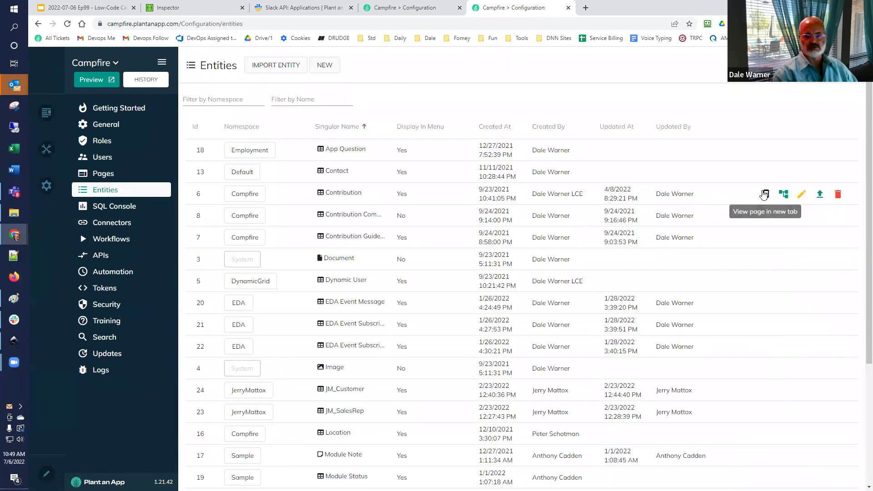
{"action": "left_click", "coordinate": [802, 195]}
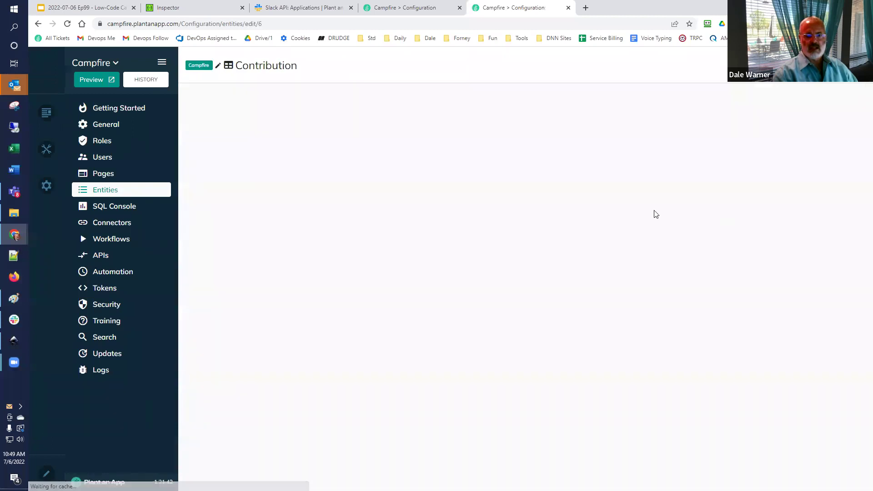
{"action": "left_click", "coordinate": [509, 100]}
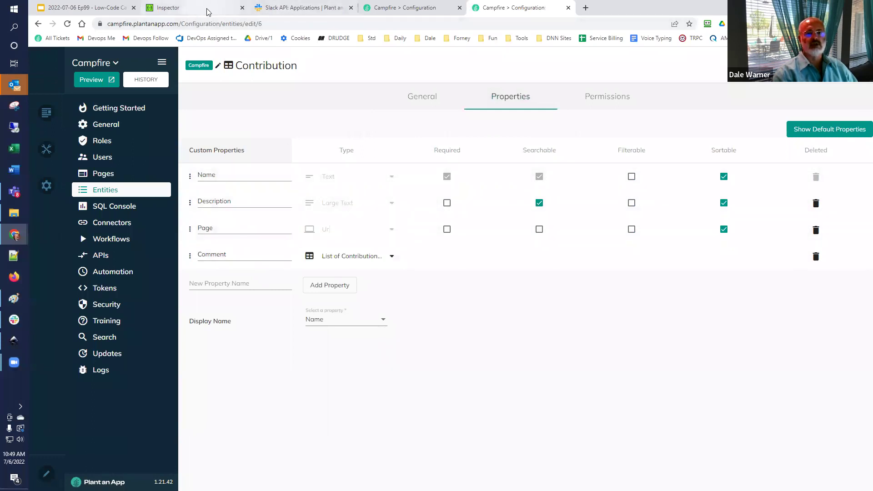
Back in the SlackCampfireDetails endpoint, append " can be viewed at [Contribution:Page]" to the copied action's TextToSend, and save the endpoint.
{"action": "left_click", "coordinate": [395, 7]}
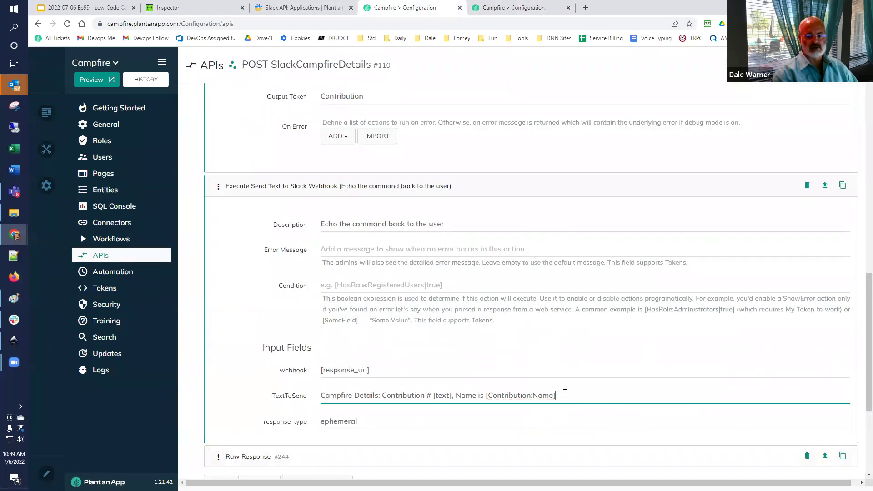
{"action": "type", "text": "can "}
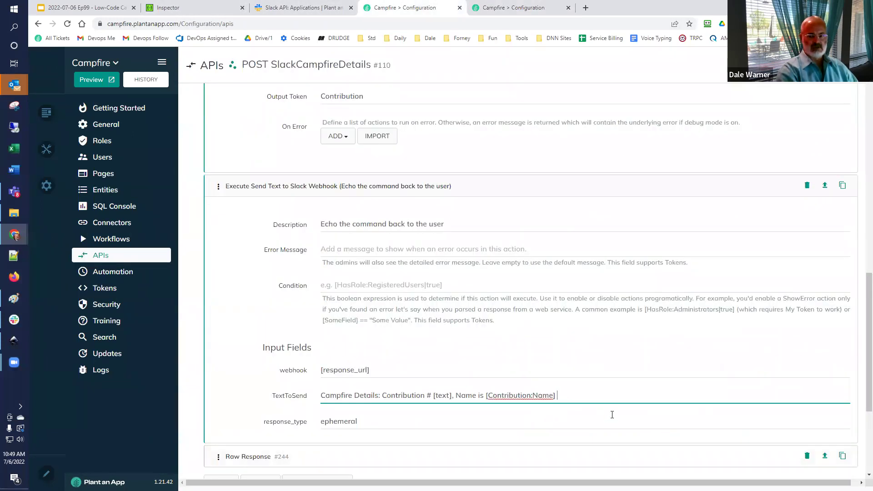
{"action": "type", "text": "be viewed at [Contr"}
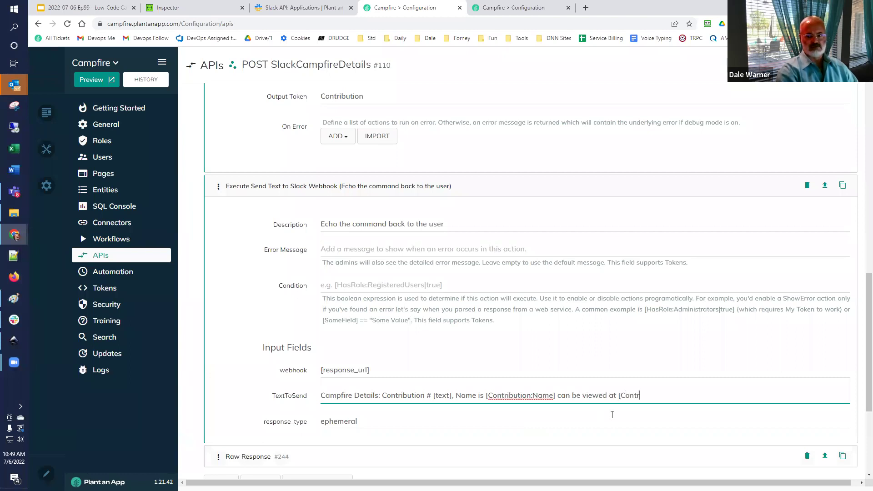
{"action": "type", "text": "ibution:"}
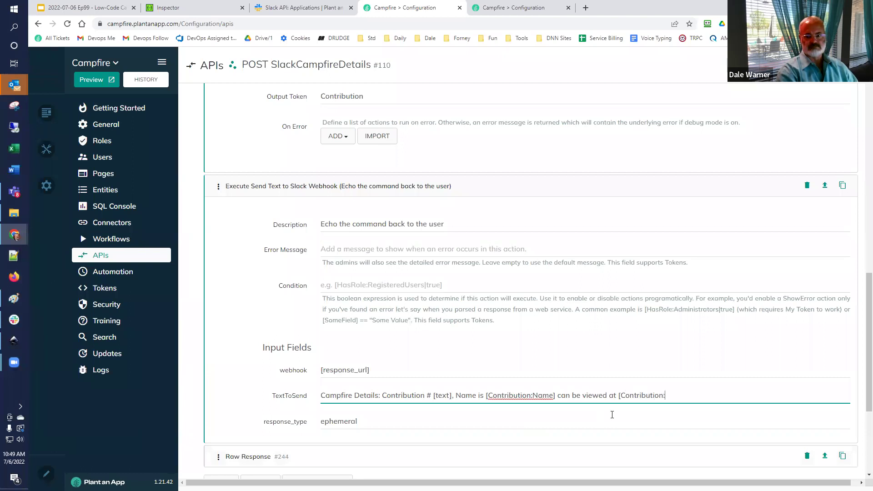
{"action": "type", "text": "Page"}
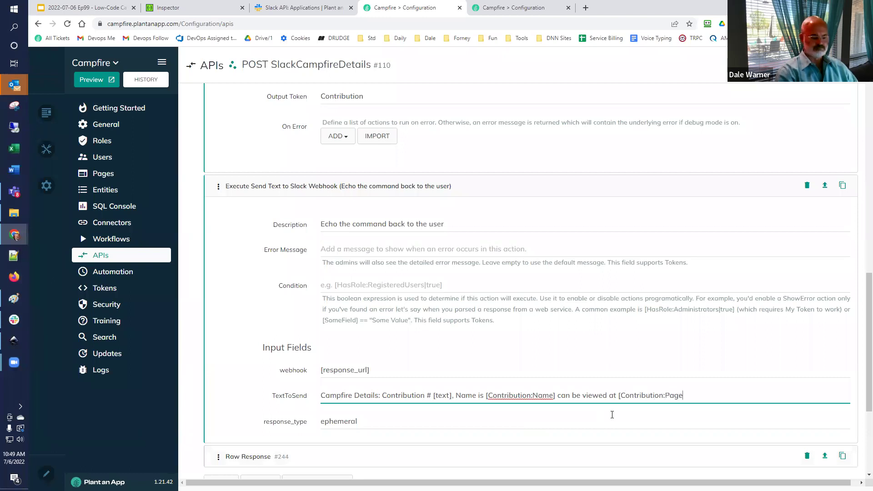
{"action": "type", "text": "]"}
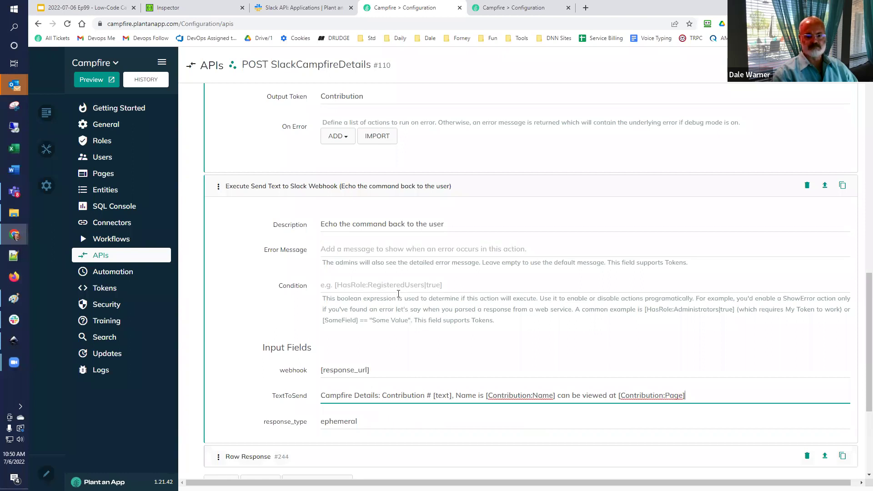
{"action": "scroll", "coordinate": [398, 294], "scroll_direction": "down", "scroll_amount": 2}
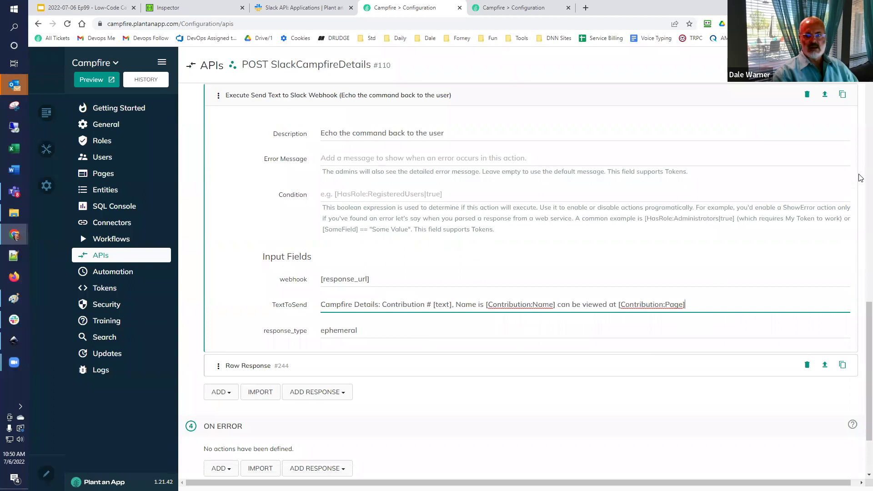
{"action": "left_click", "coordinate": [773, 65]}
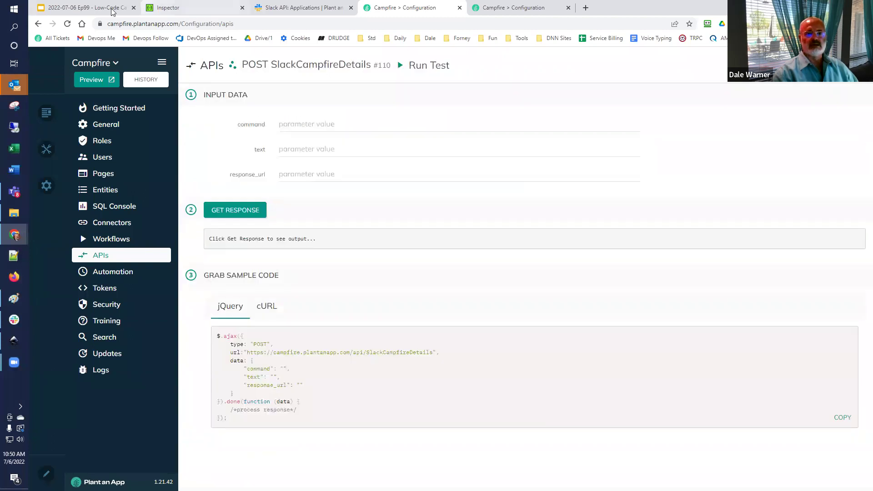
Switch to Slack, run /campfiredetail 29 in the #campfire channel, and view the contribution page linked in the reply.
{"action": "key", "text": "alt+Tab"}
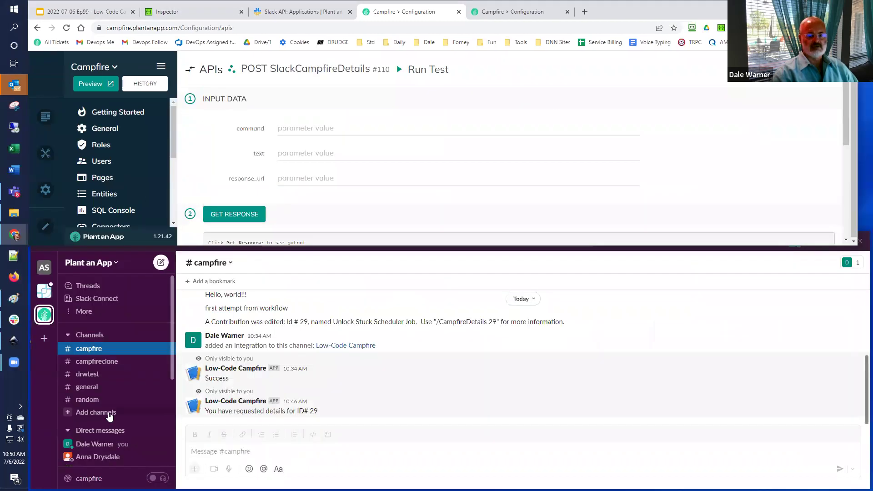
{"action": "left_click", "coordinate": [264, 455]}
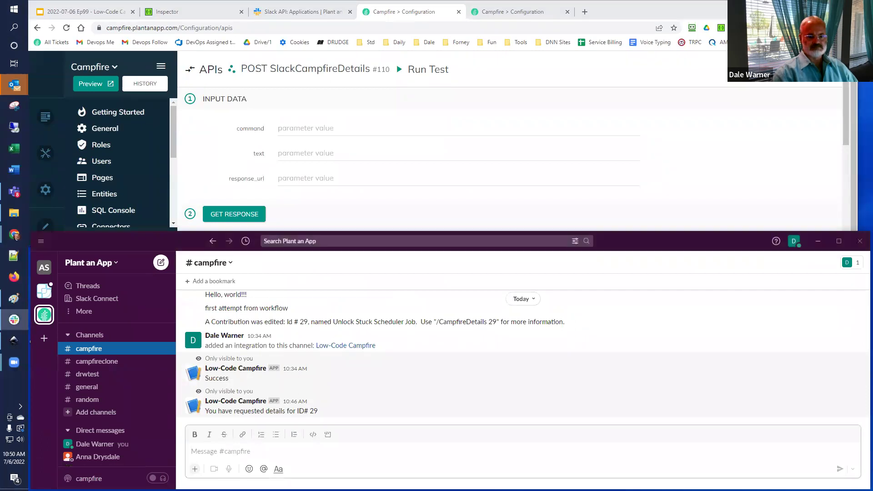
{"action": "left_click", "coordinate": [195, 469]}
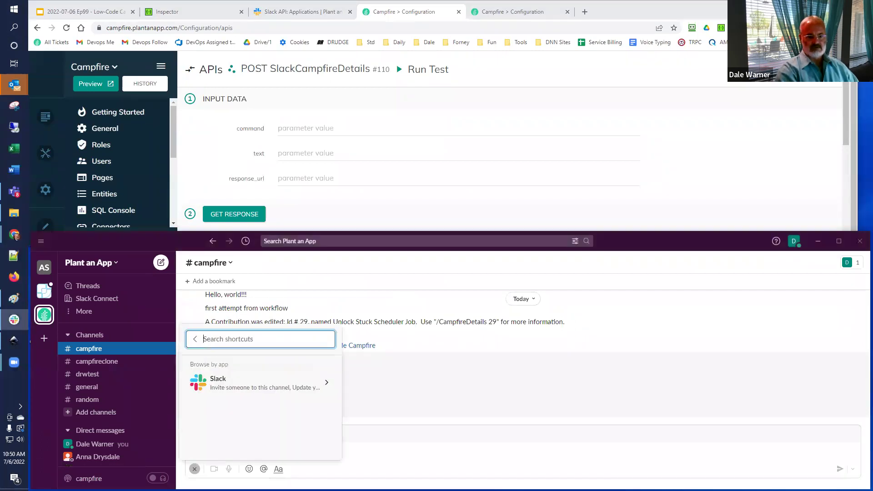
{"action": "type", "text": "ca"}
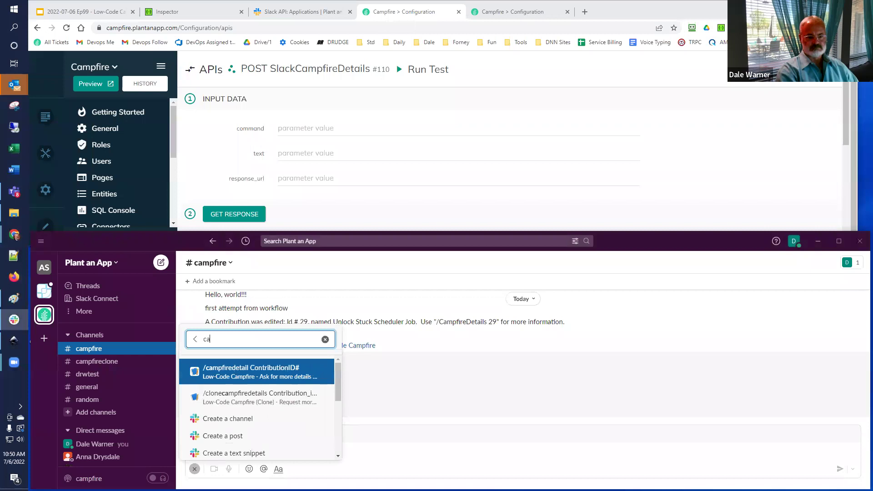
{"action": "key", "text": "BackSpace"}
{"action": "key", "text": "BackSpace"}
{"action": "type", "text": "camp"}
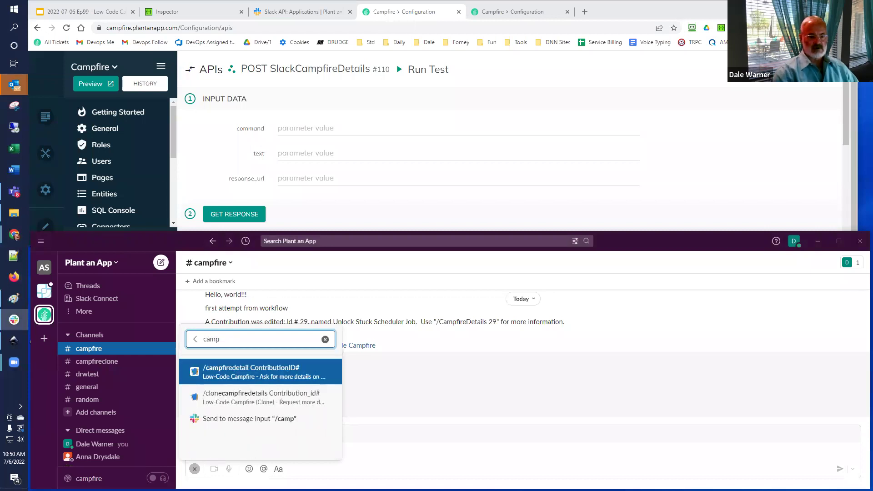
{"action": "key", "text": "Return"}
{"action": "type", "text": "29"}
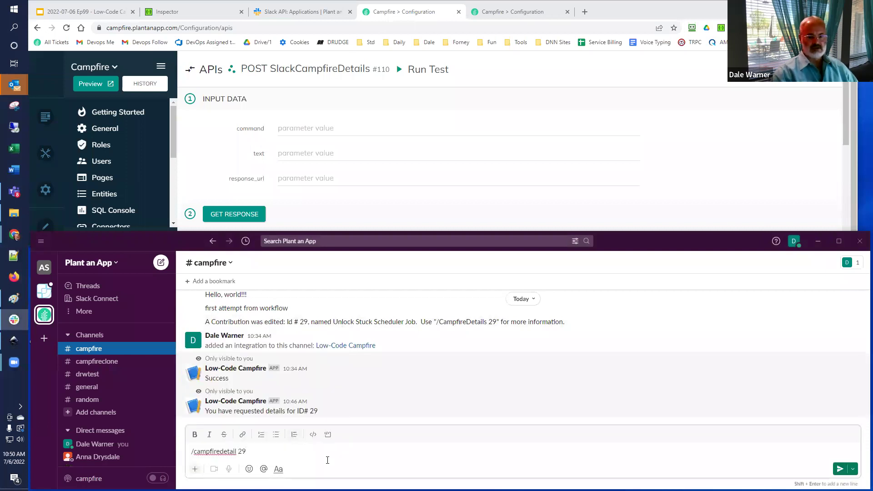
{"action": "key", "text": "Return"}
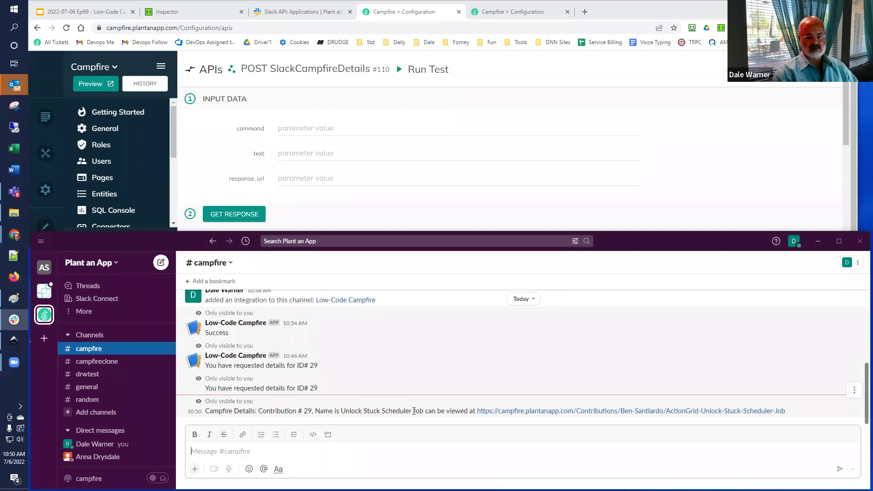
{"action": "left_click", "coordinate": [536, 415]}
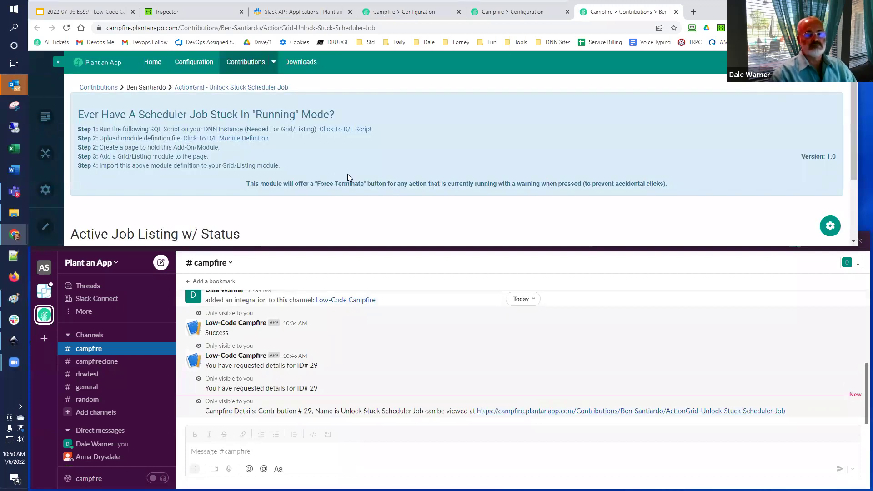
{"action": "left_click", "coordinate": [676, 12]}
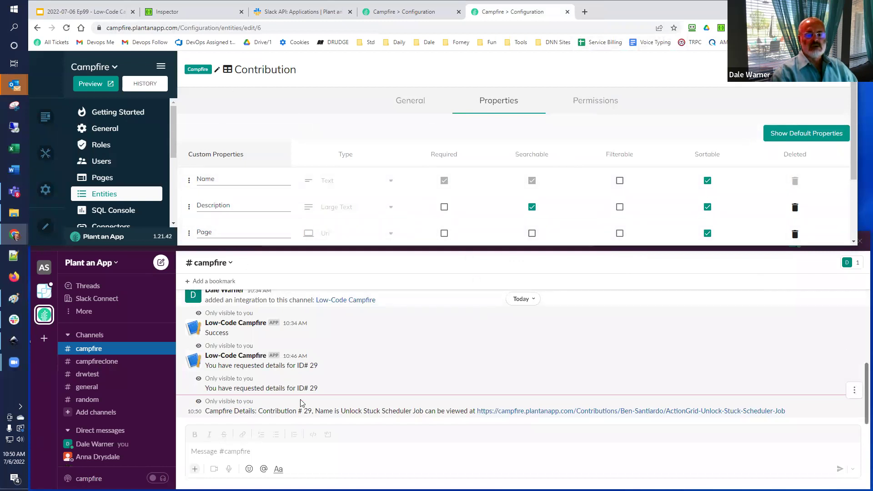
Run /campfiredetail in the #campfire channel without a contribution ID.
{"action": "left_click", "coordinate": [263, 451]}
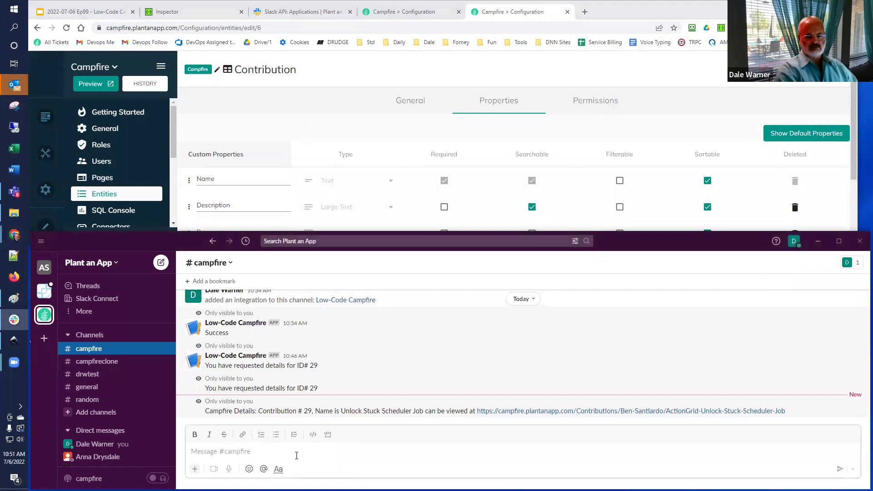
{"action": "type", "text": "/"}
{"action": "type", "text": "camp"}
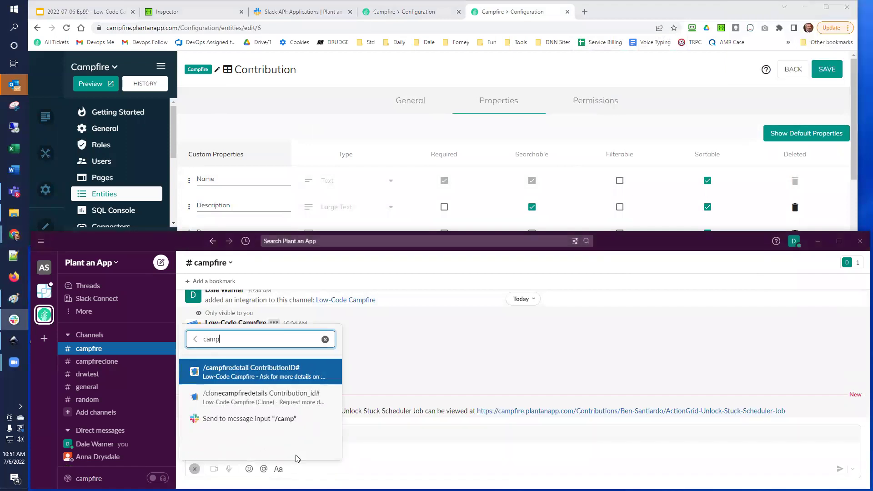
{"action": "left_click", "coordinate": [270, 377]}
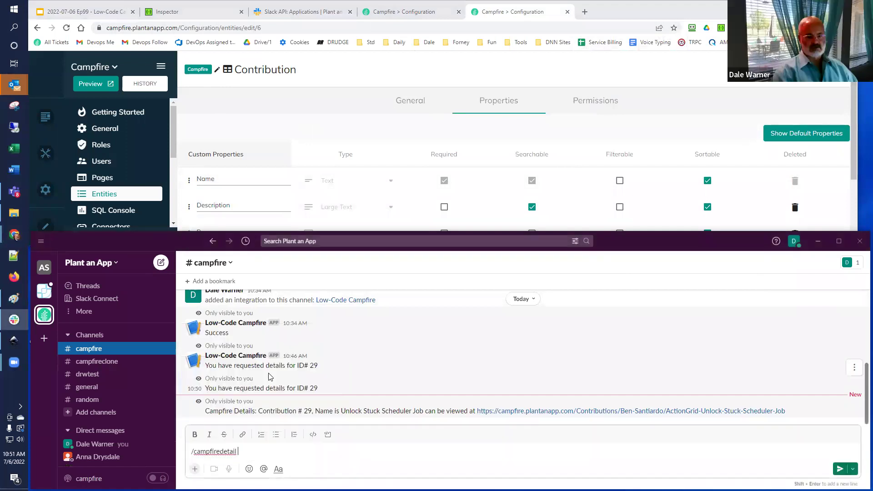
{"action": "key", "text": "Return"}
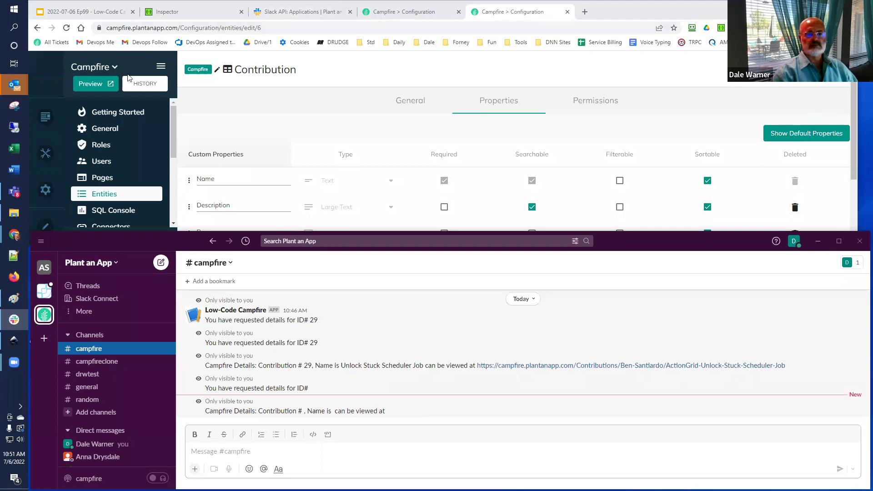
Preview the Campfire site and resubmit contribution 23, Slide Form Open, from the Contributions listing without editing its fields.
{"action": "left_click", "coordinate": [97, 84]}
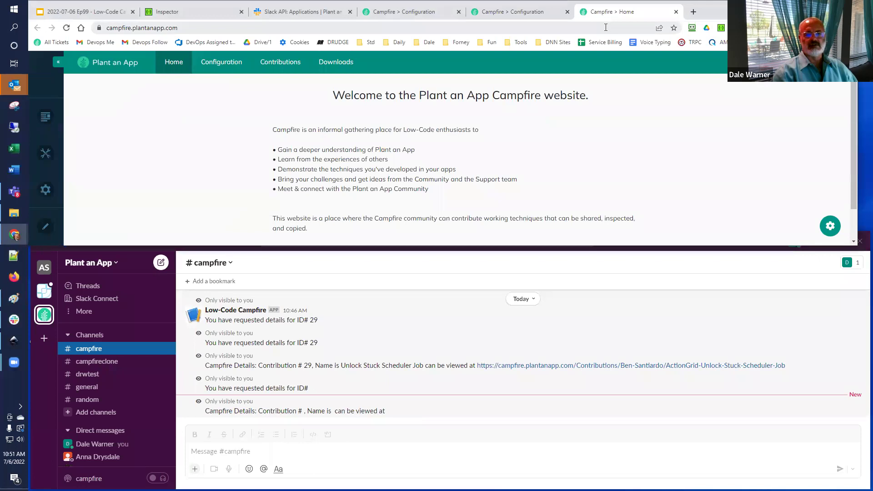
{"action": "mouse_move", "coordinate": [260, 73]}
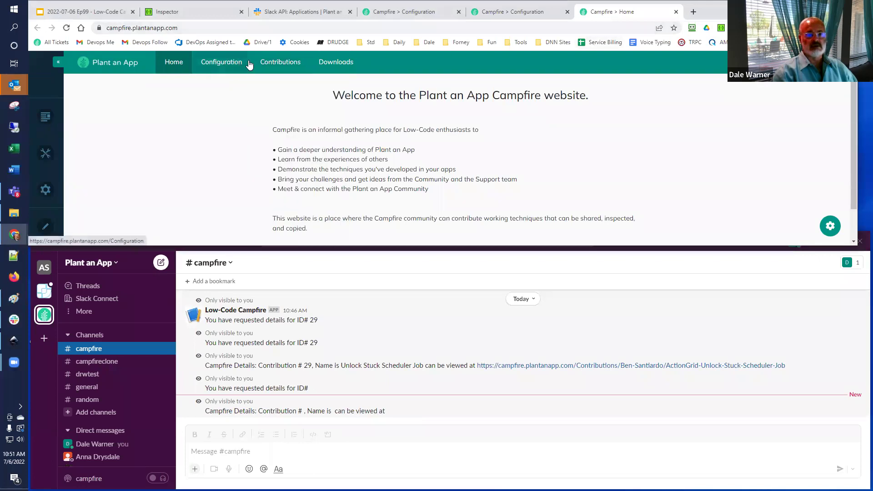
{"action": "left_click", "coordinate": [272, 63]}
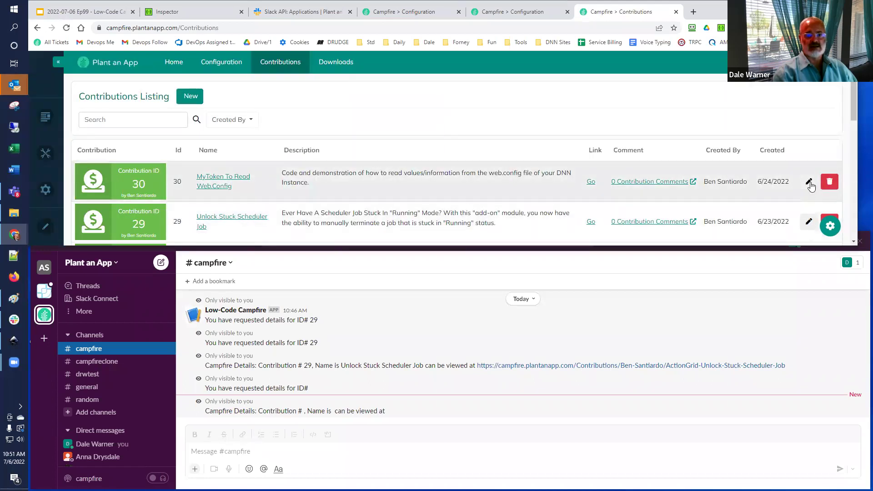
{"action": "scroll", "coordinate": [797, 178], "scroll_direction": "down", "scroll_amount": 5}
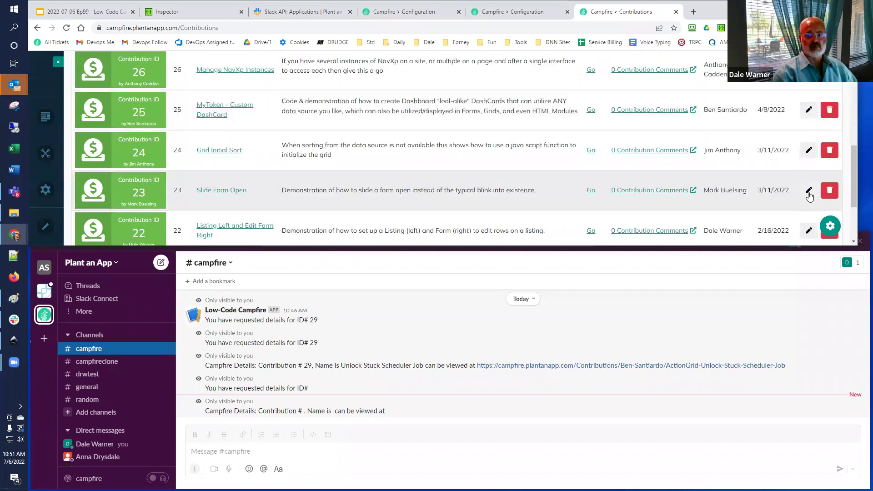
{"action": "left_click", "coordinate": [808, 191]}
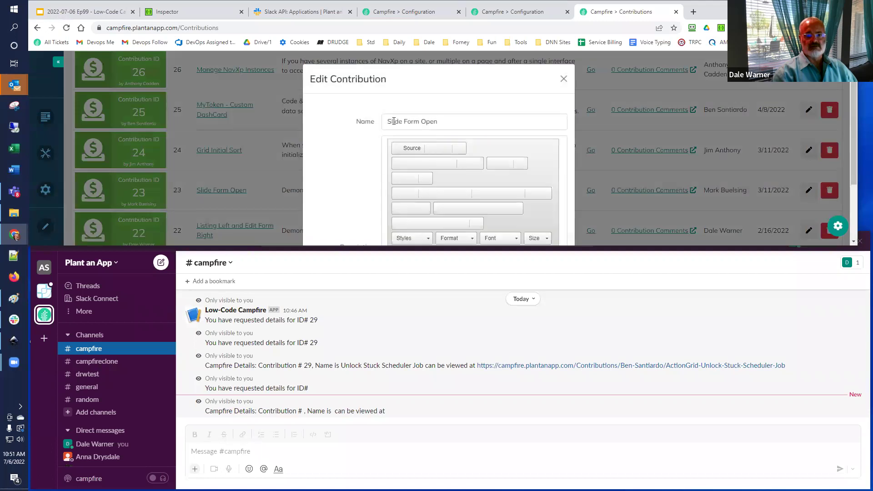
{"action": "scroll", "coordinate": [348, 131], "scroll_direction": "down", "scroll_amount": 5}
{"action": "left_click", "coordinate": [392, 204]}
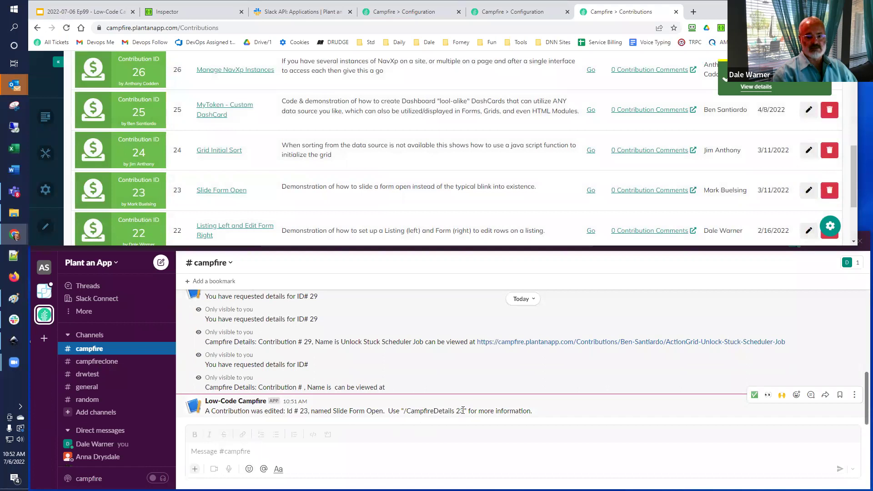
Copy the command from the Slack edit notification and try to run /CampfireDetails 23 in #campfire.
{"action": "left_click_drag", "start_coordinate": [463, 410], "coordinate": [404, 413]}
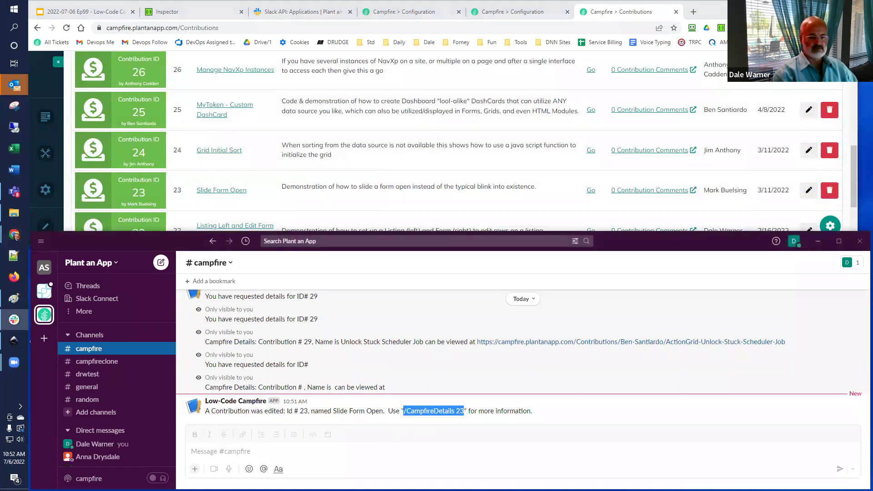
{"action": "left_click", "coordinate": [224, 444]}
{"action": "type", "text": "/CampfireDetails 23"}
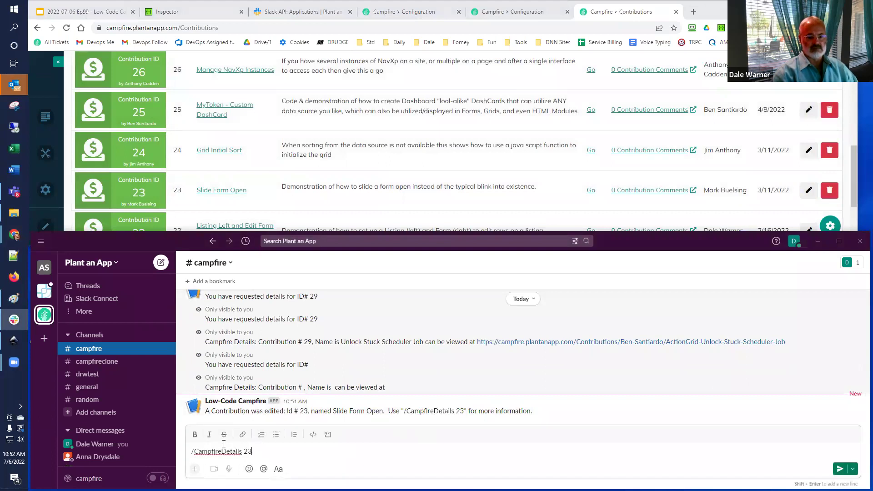
{"action": "key", "text": "Return"}
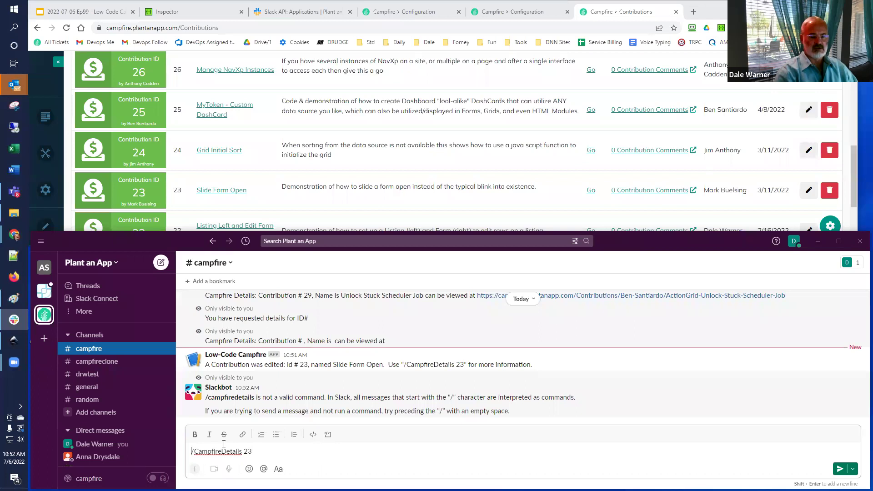
Replace the message text in #campfire with the /campfiredetail command for contribution 23 and run it.
{"action": "key", "text": "ctrl+shift+Right"}
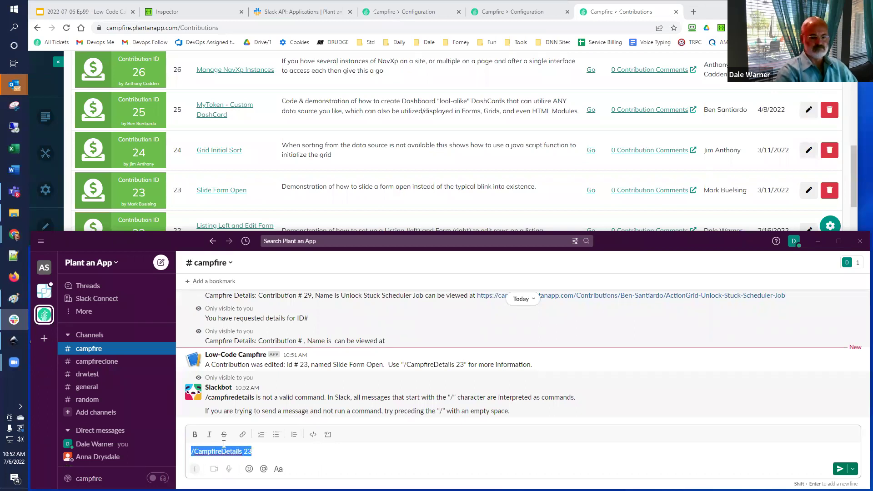
{"action": "key", "text": "Return"}
{"action": "type", "text": "/camp"}
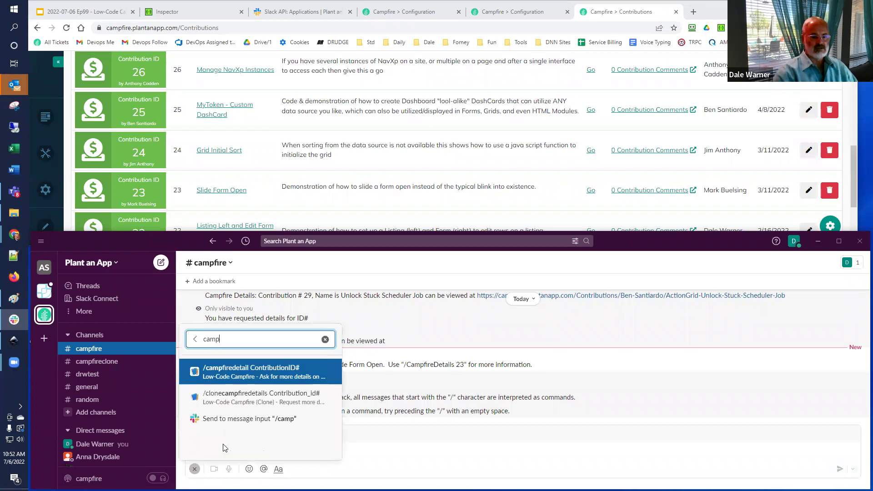
{"action": "left_click", "coordinate": [217, 373]}
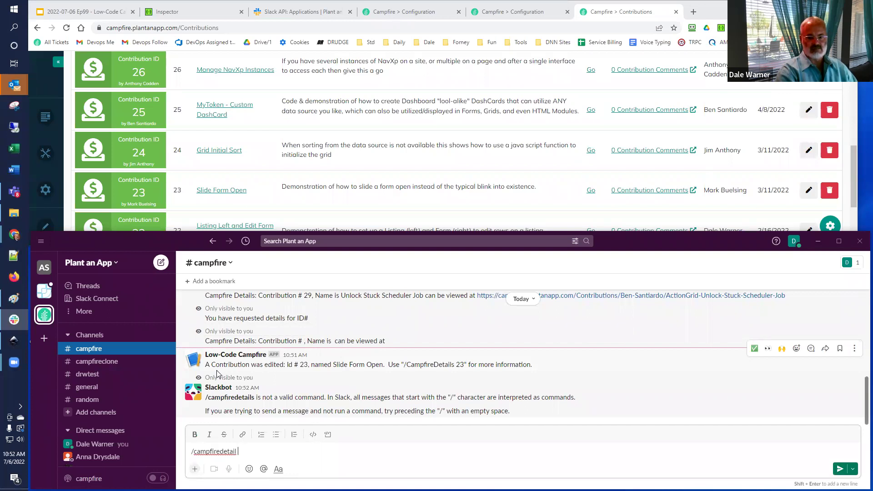
{"action": "type", "text": "23"}
{"action": "key", "text": "Return"}
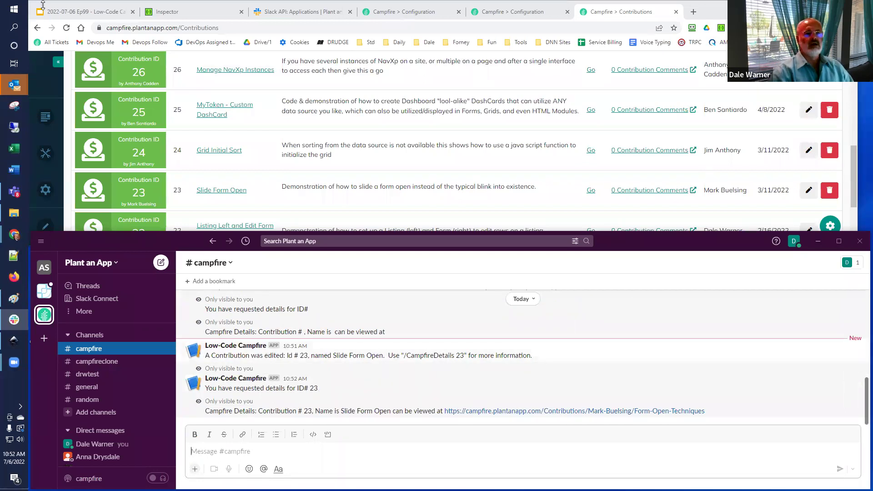
Switch to the Low-Code Café presentation in a maximized browser window and show the Next Steps slide.
{"action": "left_click", "coordinate": [82, 12]}
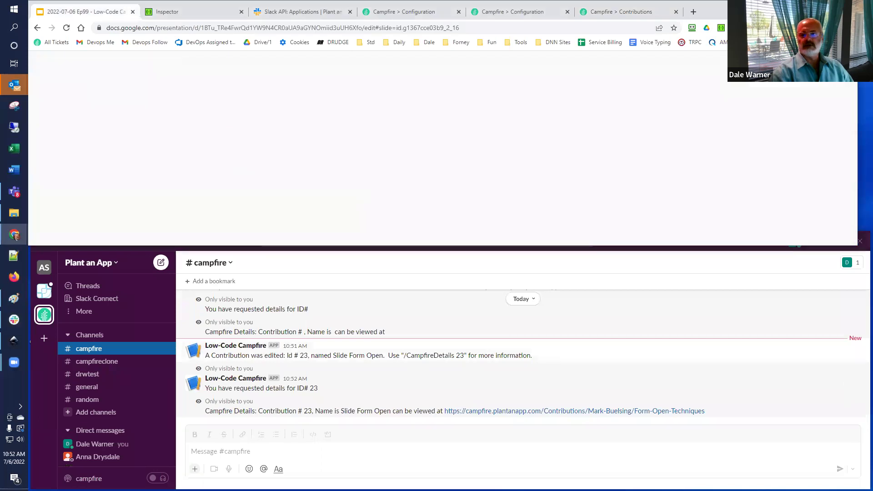
{"action": "key", "text": "super+Up"}
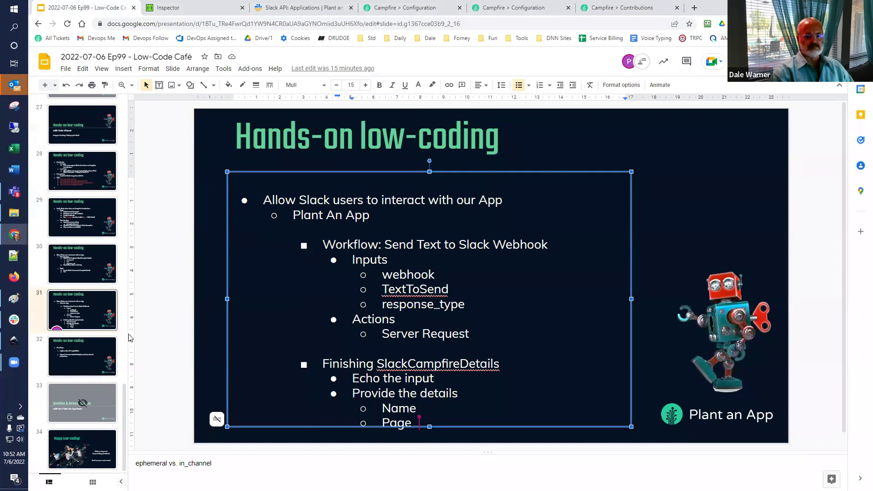
{"action": "left_click", "coordinate": [40, 357]}
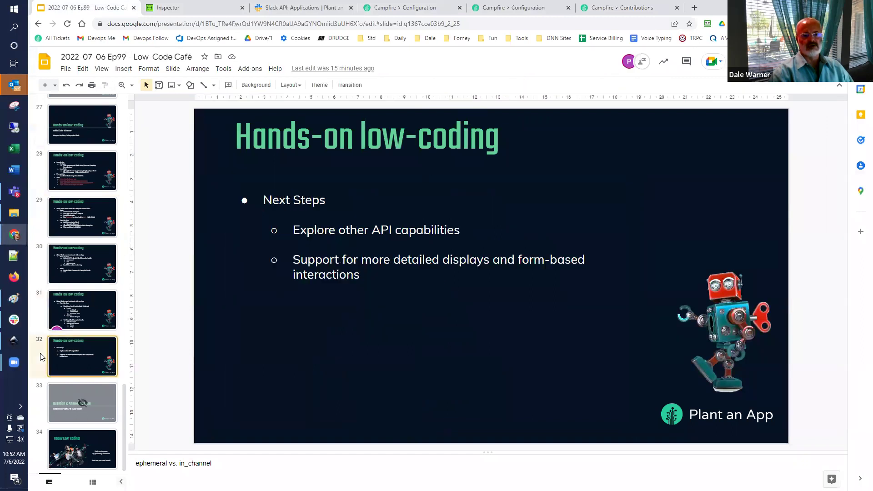
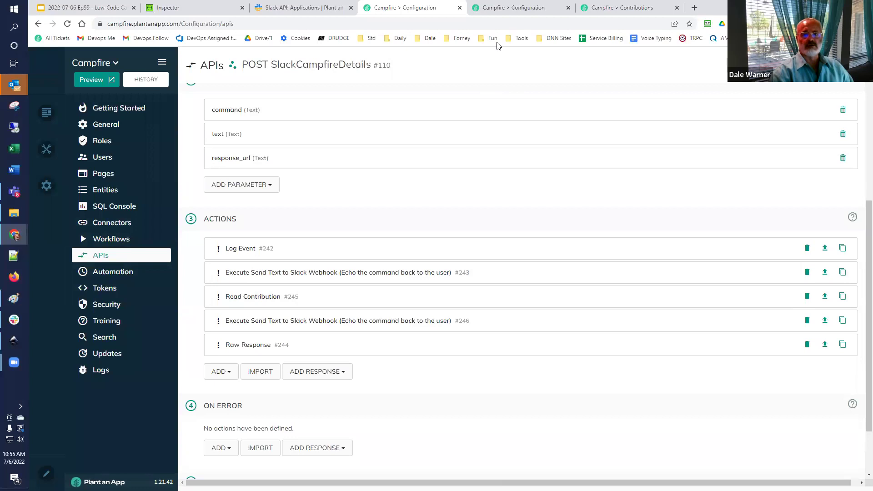
From the Contributions page, open the Contribution Form in Form Builder and expand the Update button to its On Click Handler actions.
{"action": "left_click", "coordinate": [623, 8]}
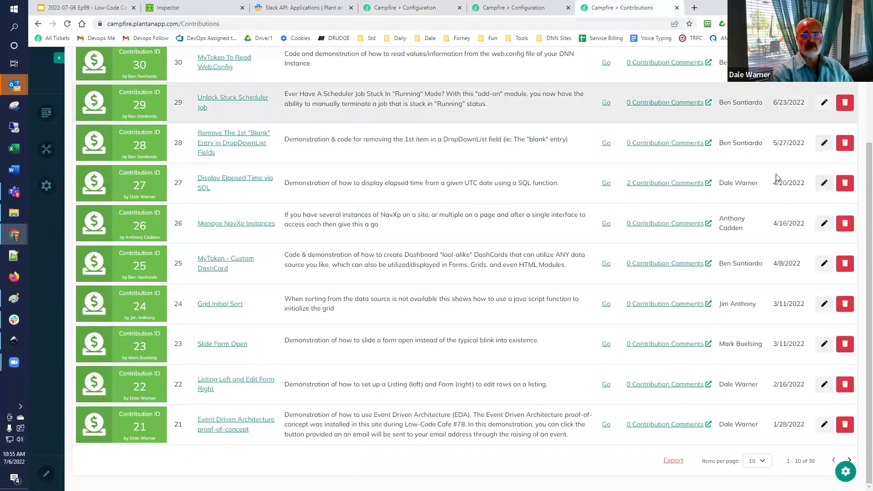
{"action": "left_click", "coordinate": [845, 471]}
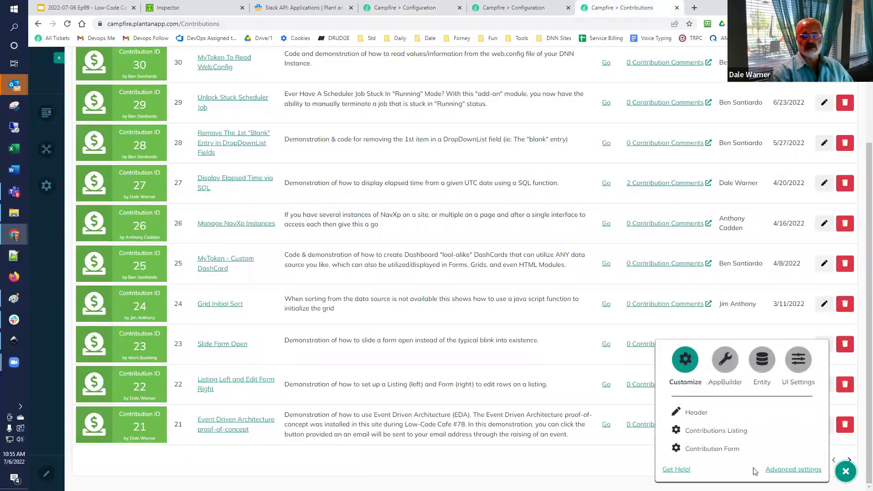
{"action": "left_click", "coordinate": [731, 450]}
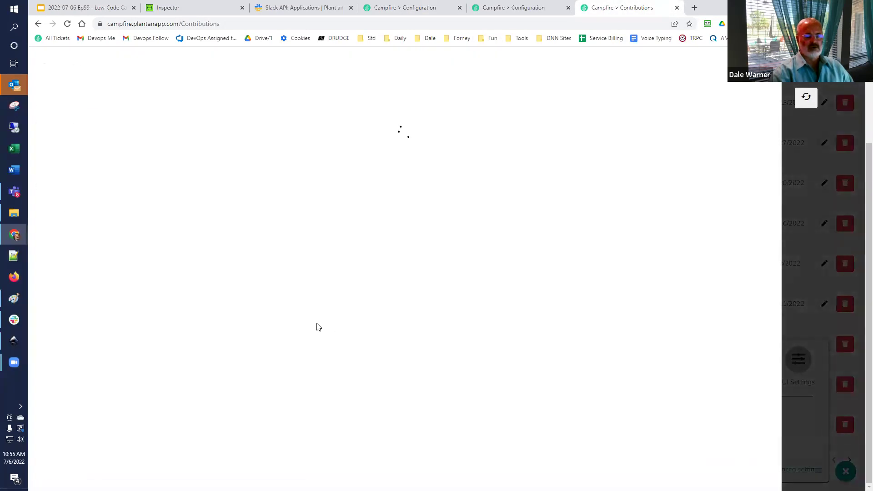
{"action": "left_click", "coordinate": [75, 345]}
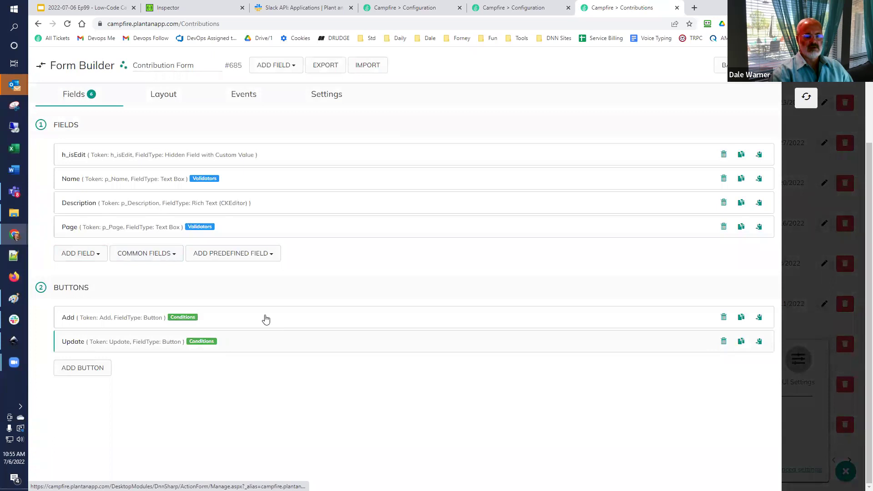
{"action": "scroll", "coordinate": [271, 313], "scroll_direction": "down", "scroll_amount": 5}
{"action": "scroll", "coordinate": [272, 317], "scroll_direction": "down", "scroll_amount": 4}
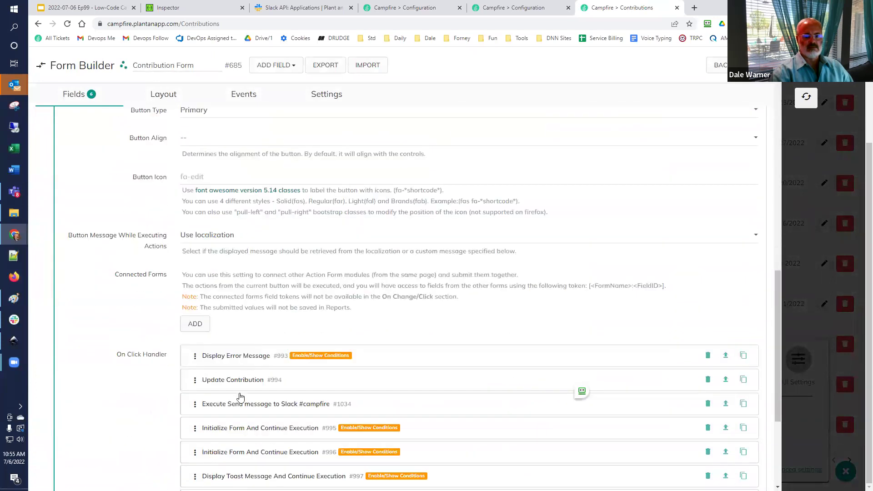
In the Update button's Send message to Slack #campfire action, change the command in the text to /CampfireDetail.
{"action": "left_click", "coordinate": [267, 318]}
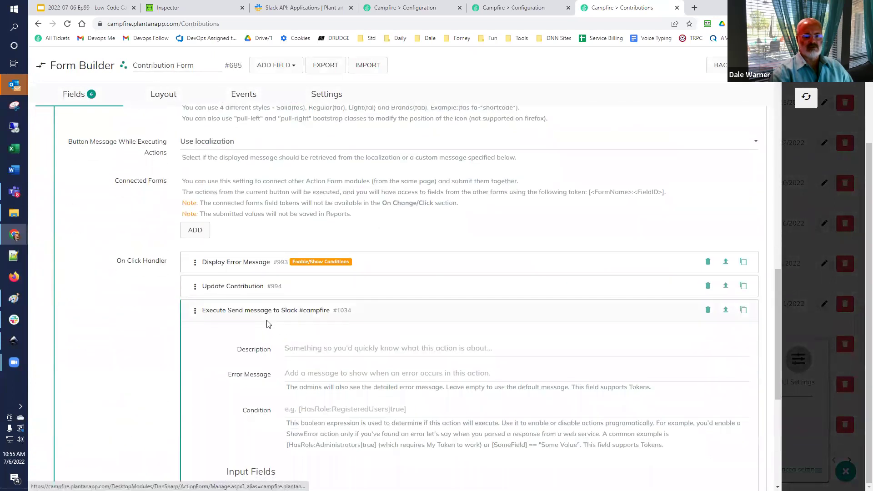
{"action": "scroll", "coordinate": [470, 364], "scroll_direction": "down", "scroll_amount": 5}
{"action": "left_click", "coordinate": [637, 269]}
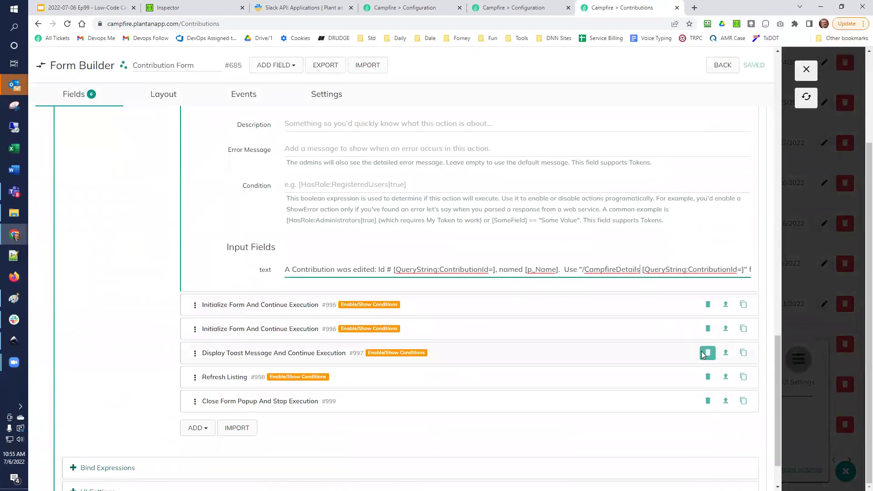
{"action": "key", "text": "BackSpace"}
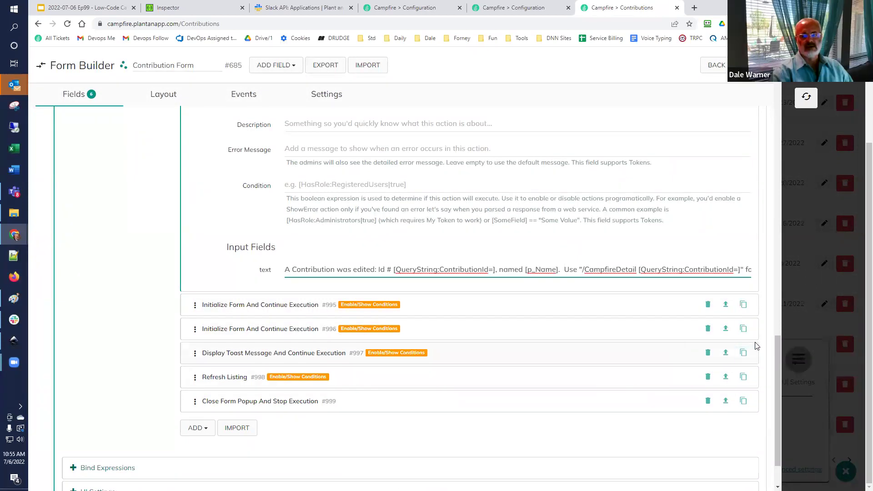
In the Add button's Send message to Slack #campfire action, change the command in the text to /CampfireDetail.
{"action": "left_click_drag", "start_coordinate": [779, 342], "coordinate": [781, 91]}
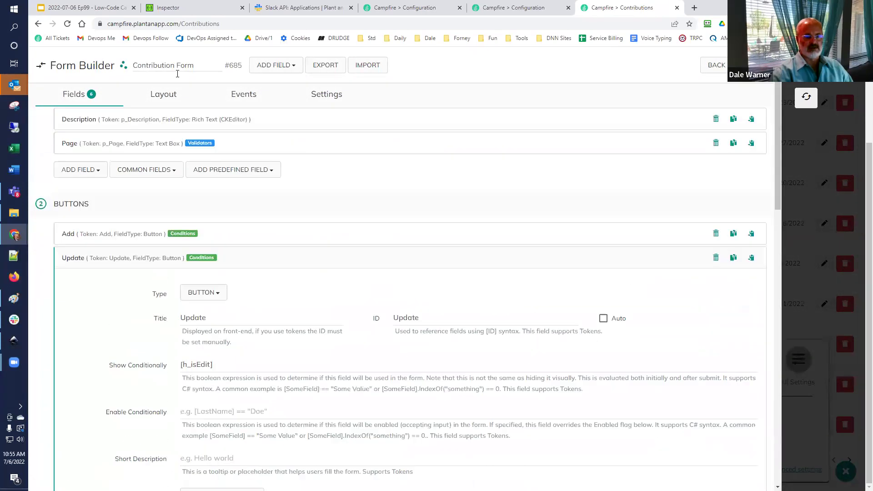
{"action": "left_click", "coordinate": [72, 257]}
{"action": "left_click", "coordinate": [70, 230]}
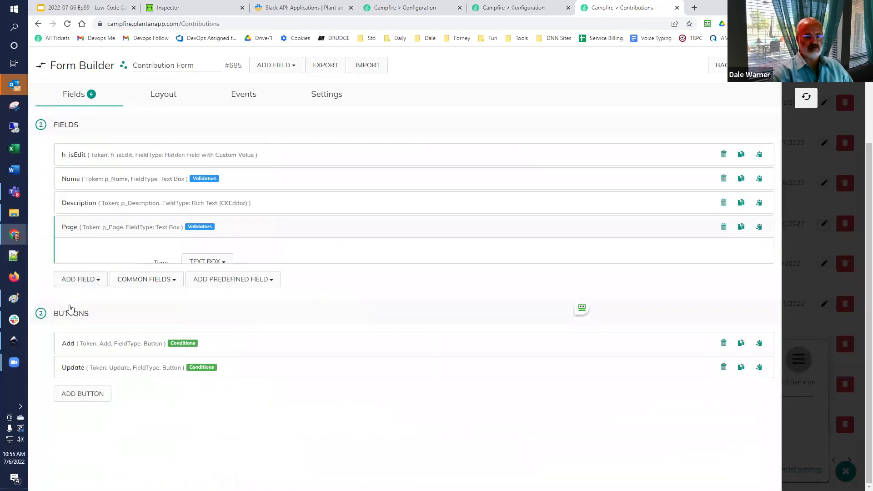
{"action": "left_click", "coordinate": [67, 232]}
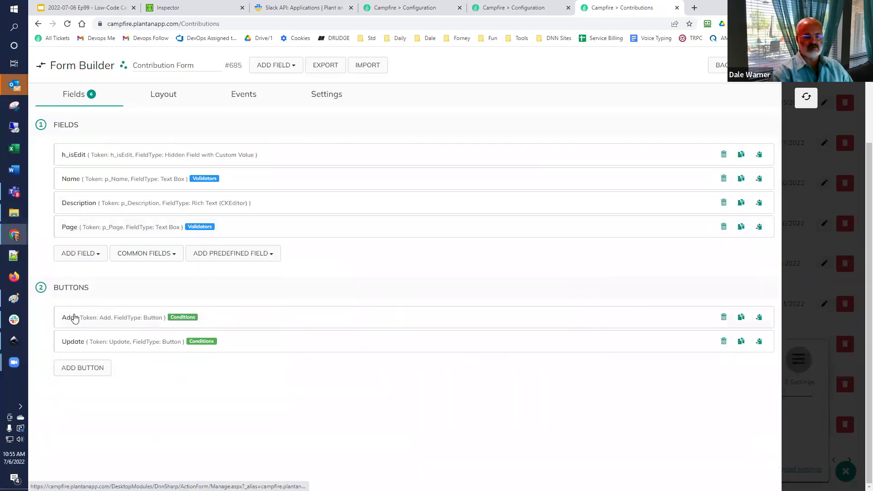
{"action": "left_click", "coordinate": [326, 325]}
{"action": "scroll", "coordinate": [430, 325], "scroll_direction": "down", "scroll_amount": 10}
{"action": "scroll", "coordinate": [429, 325], "scroll_direction": "down", "scroll_amount": 5}
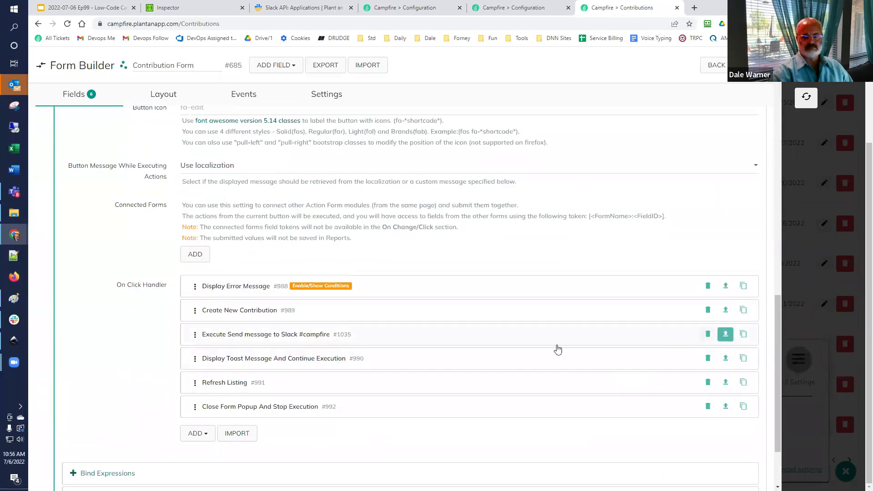
{"action": "left_click", "coordinate": [299, 336]}
{"action": "scroll", "coordinate": [455, 337], "scroll_direction": "down", "scroll_amount": 6}
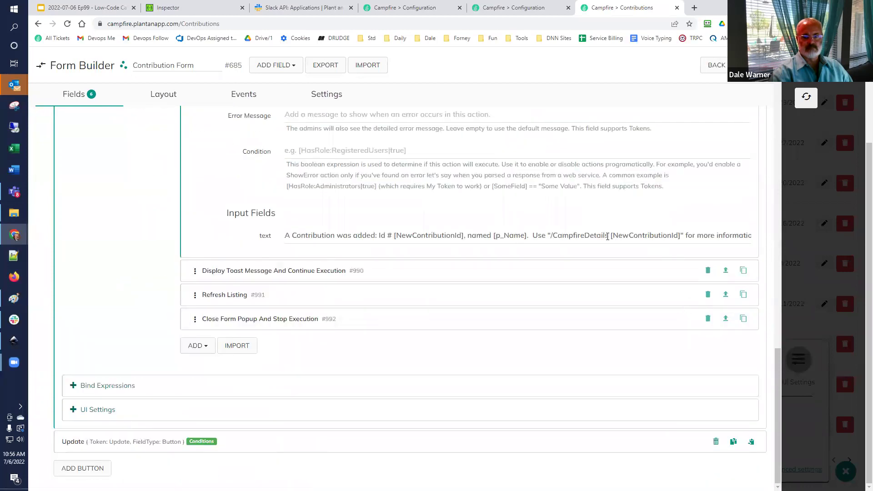
{"action": "left_click", "coordinate": [608, 236]}
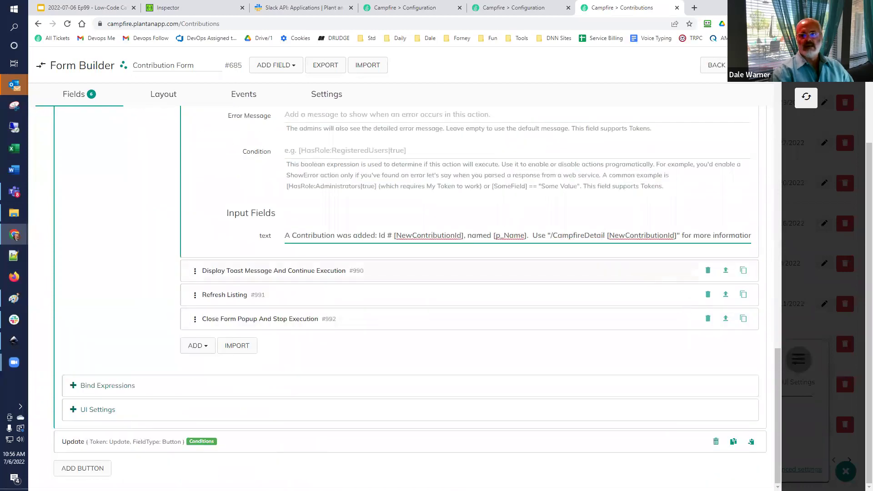
Return to the refreshed Contributions listing and resubmit contribution 30 through its edit form without changing any field.
{"action": "left_click", "coordinate": [806, 98]}
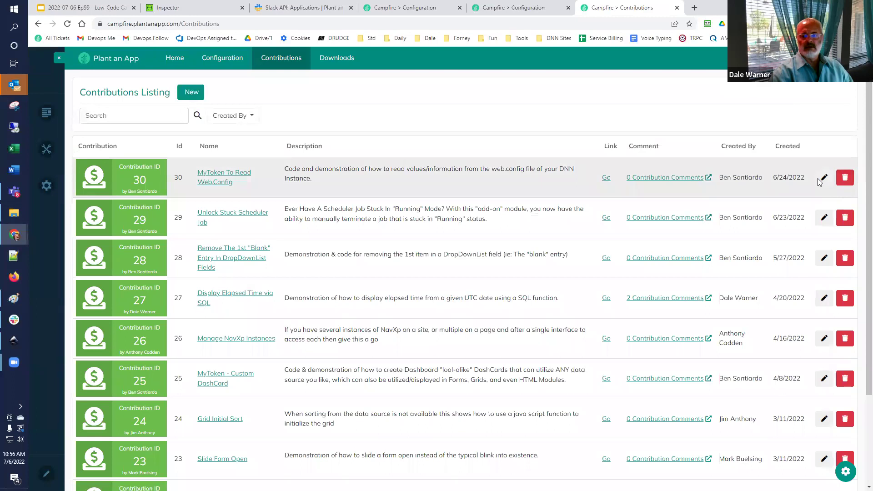
{"action": "left_click", "coordinate": [824, 178]}
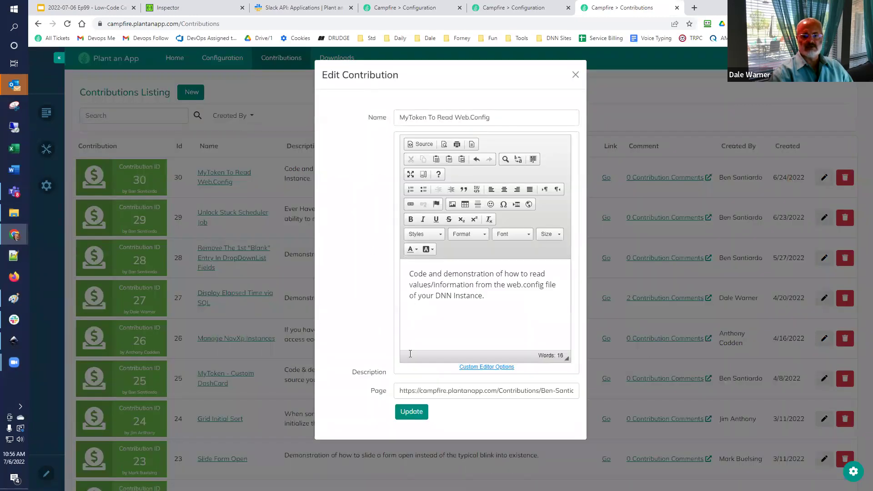
{"action": "left_click", "coordinate": [412, 412]}
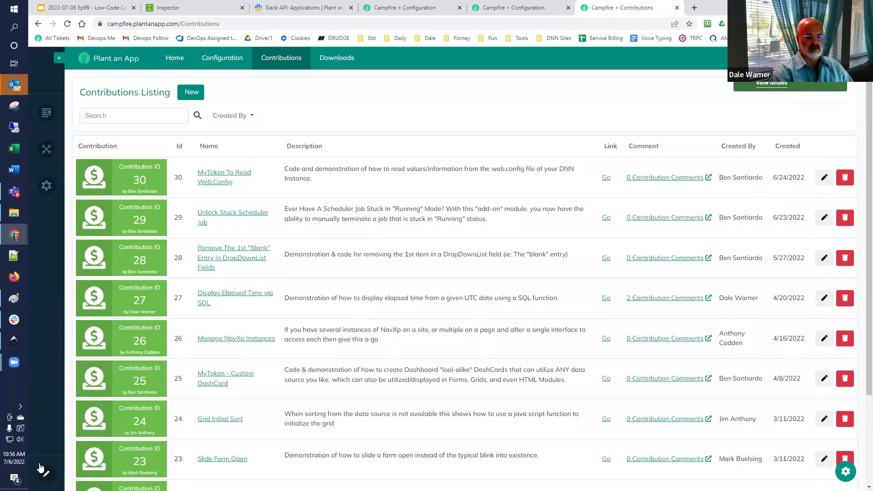
Switch to Slack, put the /CampfireDetail 30 command from the newest edit notification into the #campfire message, and copy it.
{"action": "left_click", "coordinate": [14, 319]}
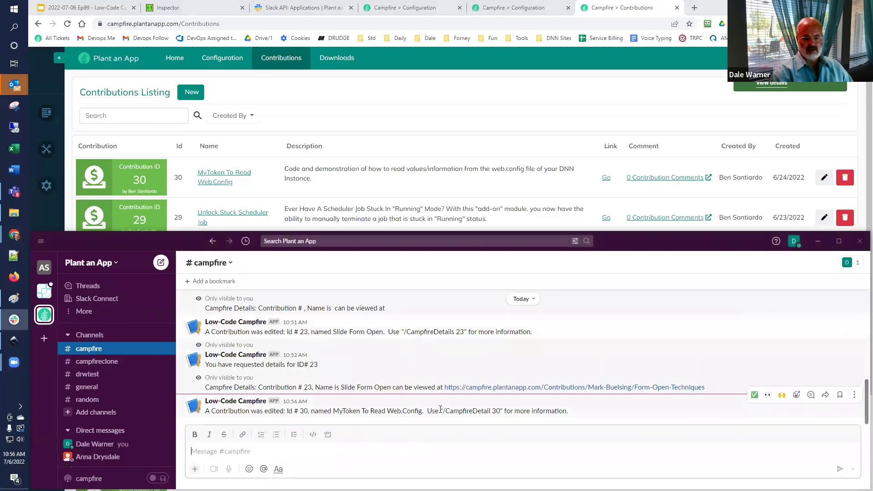
{"action": "left_click_drag", "start_coordinate": [443, 410], "coordinate": [496, 414]}
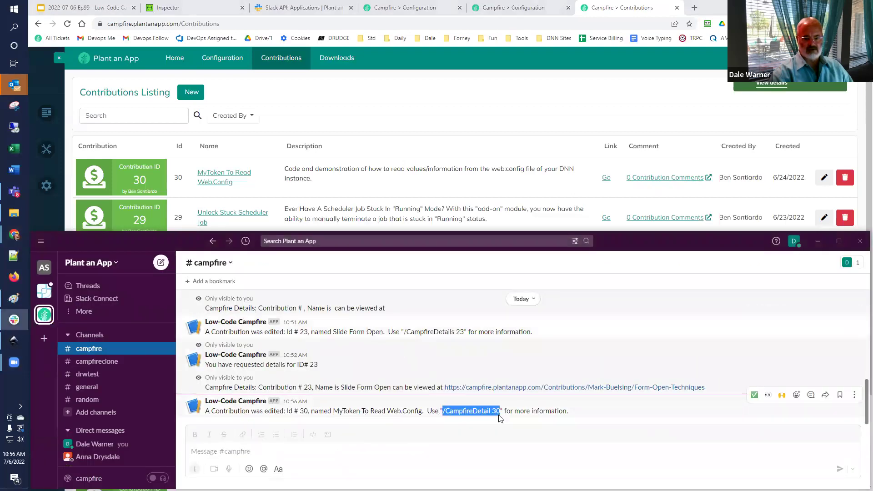
{"action": "left_click", "coordinate": [282, 454]}
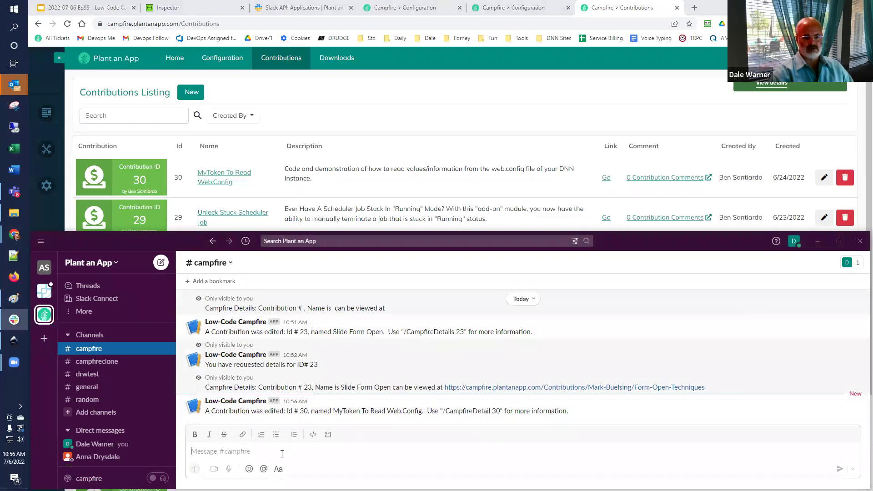
{"action": "type", "text": "/CampfireDetail 30"}
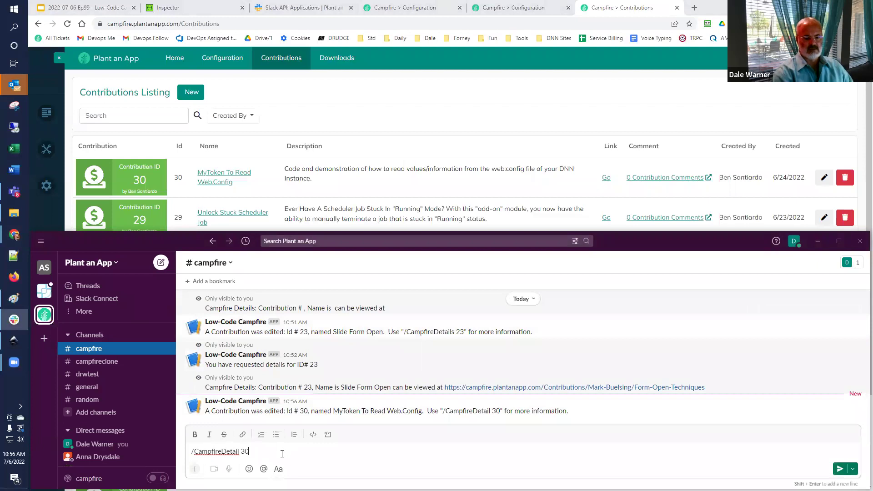
{"action": "key", "text": "ctrl+a"}
{"action": "key", "text": "ctrl+c"}
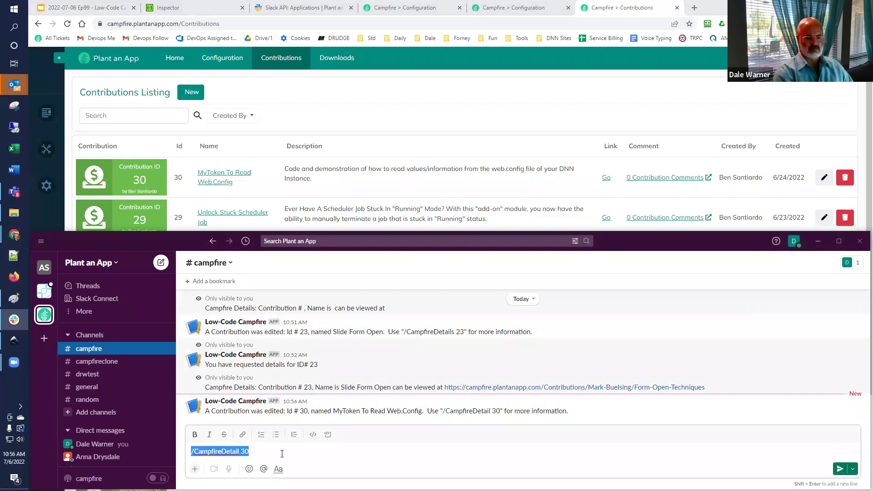
{"action": "type", "text": "/campf"}
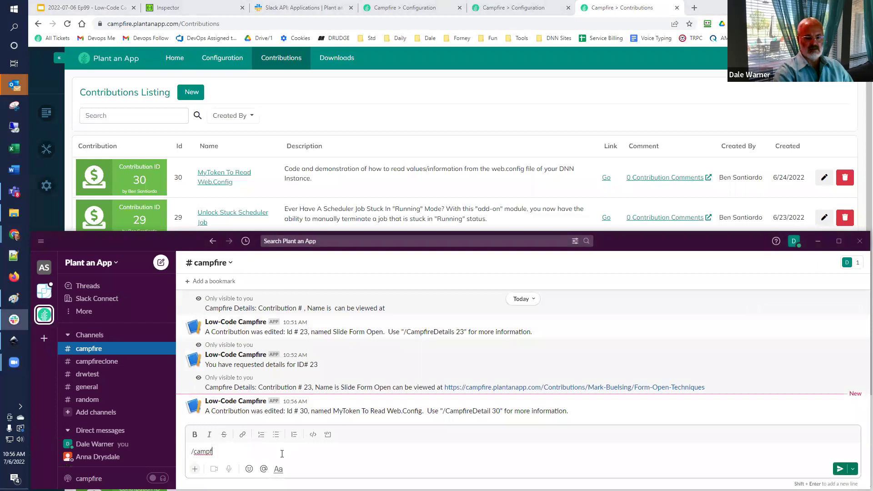
{"action": "key", "text": "BackSpace"}
{"action": "key", "text": "BackSpace"}
{"action": "key", "text": "BackSpace"}
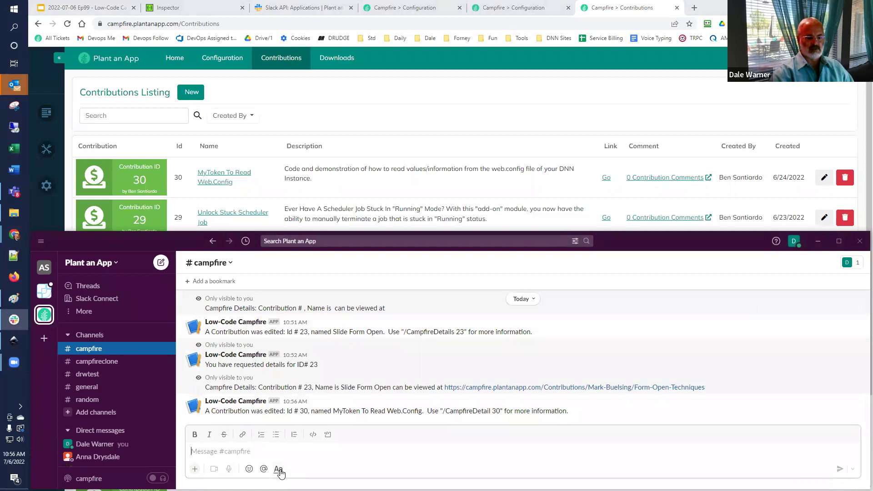
{"action": "left_click", "coordinate": [278, 470]}
{"action": "type", "text": "c"}
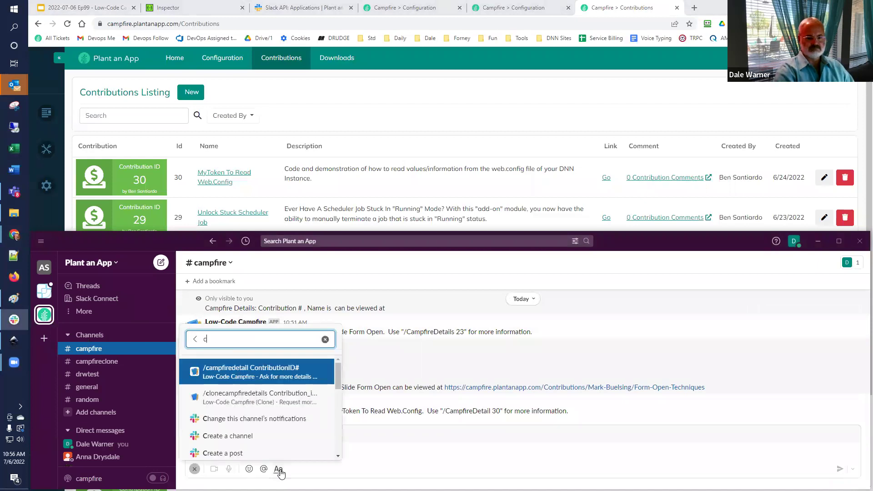
{"action": "type", "text": "ampfir"}
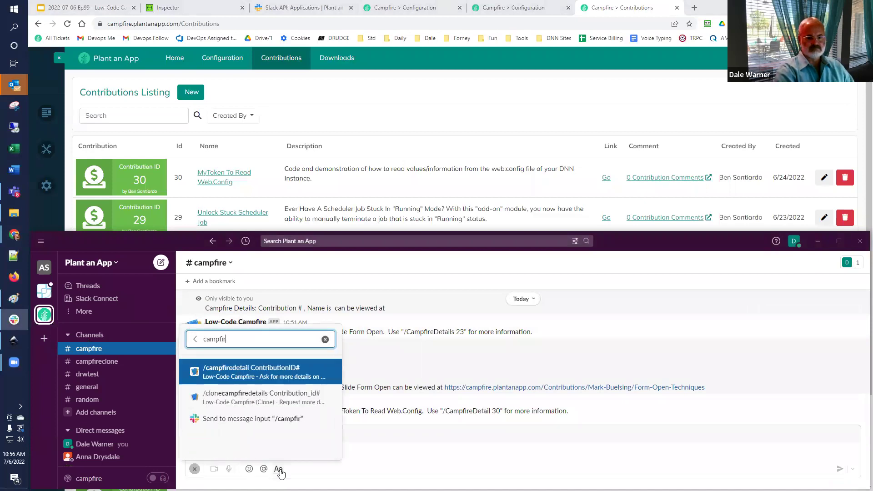
Paste the copied /CampfireDetail 30 command into the #campfire message and run it twice.
{"action": "key", "text": "ctrl+a"}
{"action": "key", "text": "ctrl+v"}
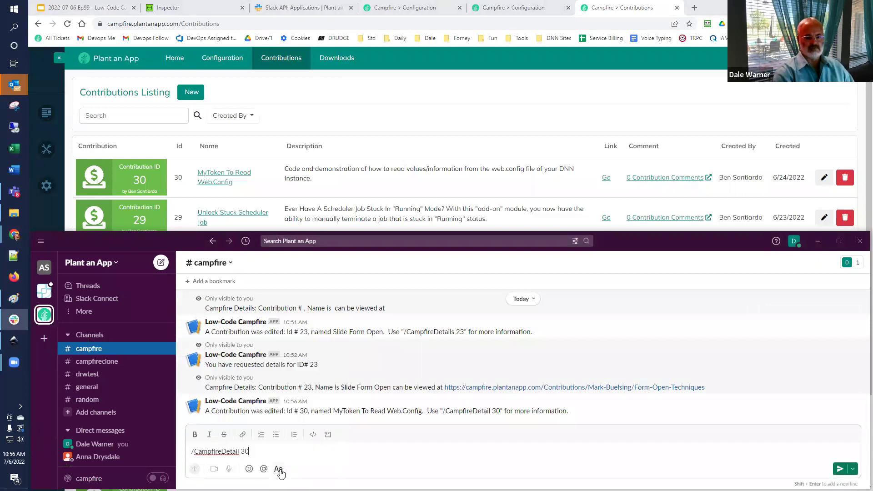
{"action": "key", "text": "Return"}
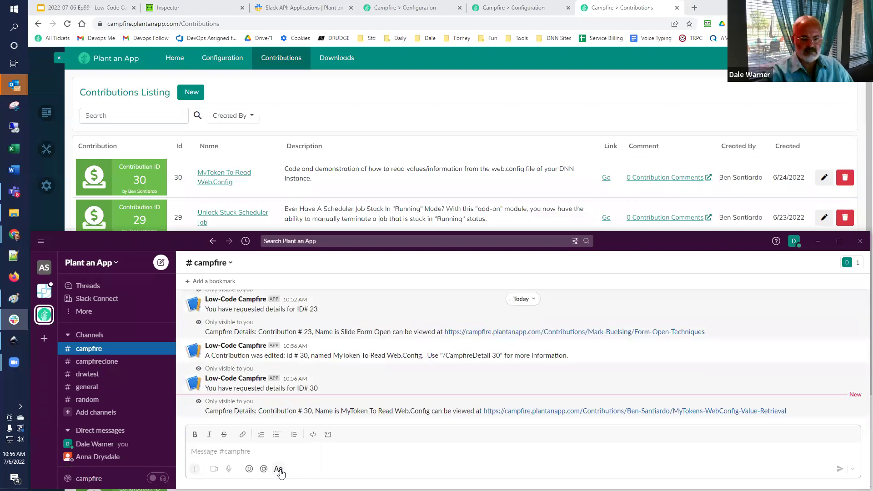
{"action": "key", "text": "ctrl+v"}
{"action": "key", "text": "Return"}
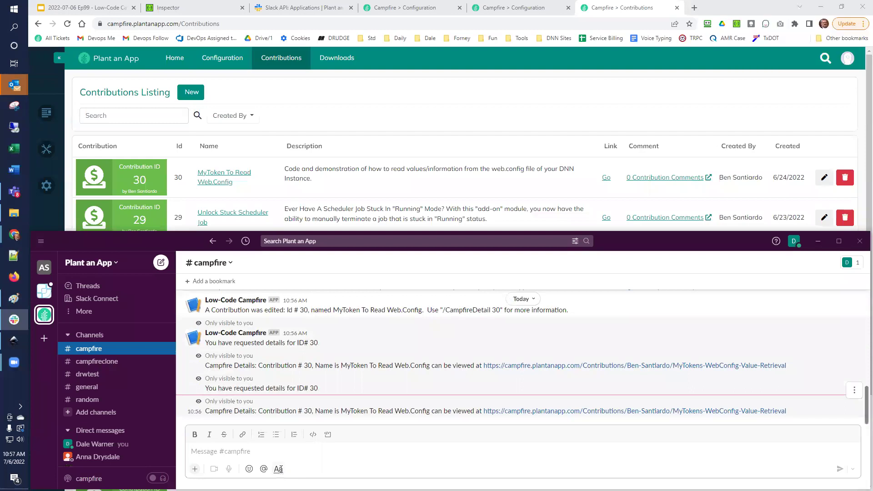
In the browser's POST SlackCampfireDetails API, set response_type to in_channel in the Send Text to Slack Webhook action after Read Contribution, and open Run Test.
{"action": "left_click", "coordinate": [511, 6]}
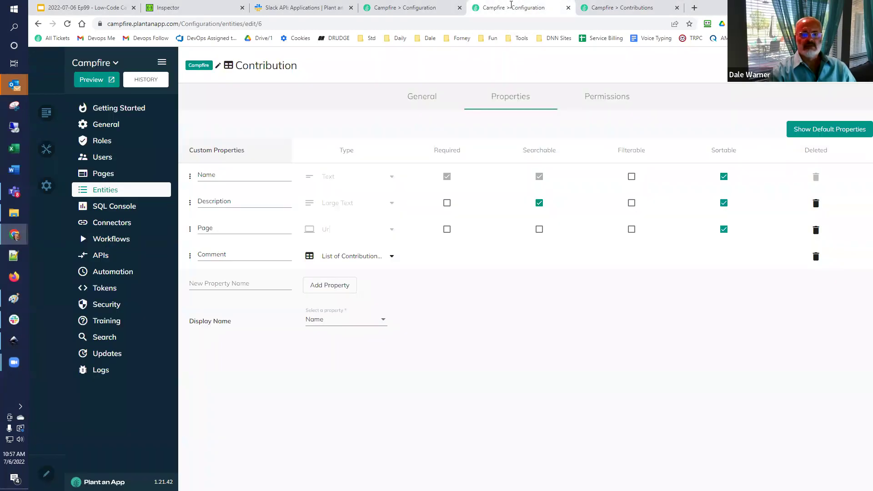
{"action": "left_click", "coordinate": [410, 6]}
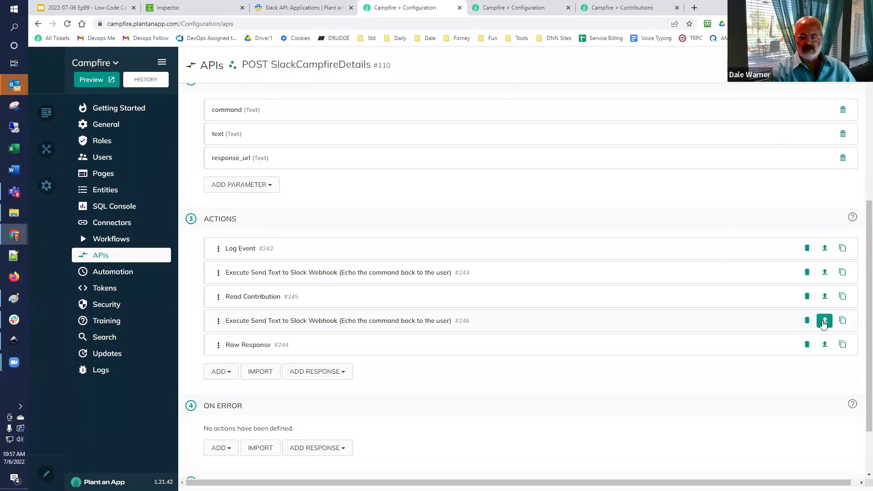
{"action": "left_click", "coordinate": [395, 323]}
{"action": "scroll", "coordinate": [402, 284], "scroll_direction": "down", "scroll_amount": 7}
{"action": "double_click", "coordinate": [404, 238]}
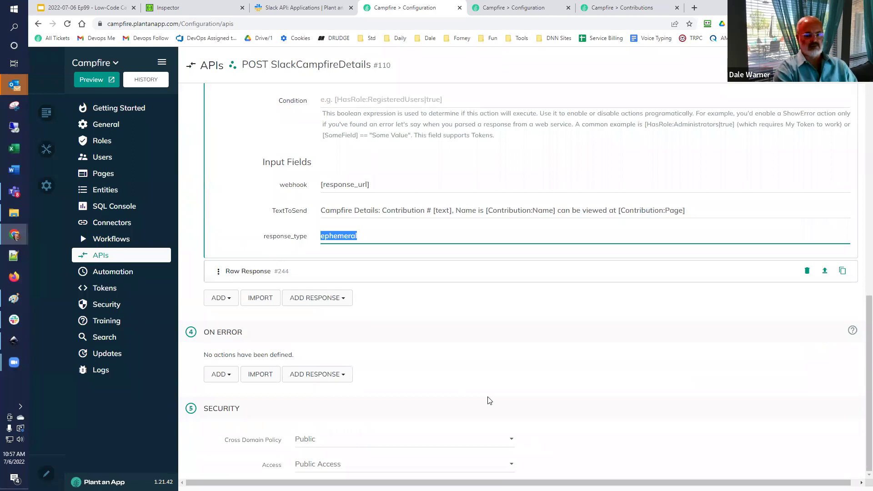
{"action": "type", "text": "in_channel"}
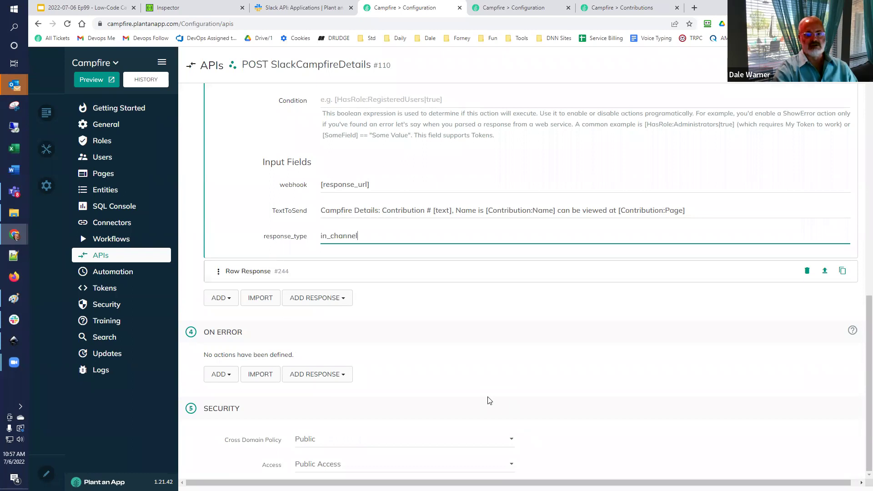
{"action": "key", "text": "Return"}
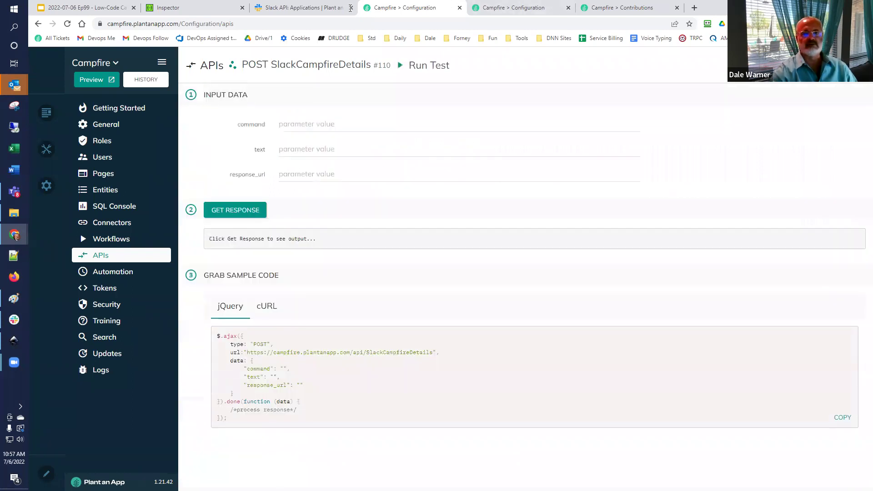
Switch back to Slack and run /CampfireDetail 30 again in #campfire.
{"action": "left_click", "coordinate": [14, 319]}
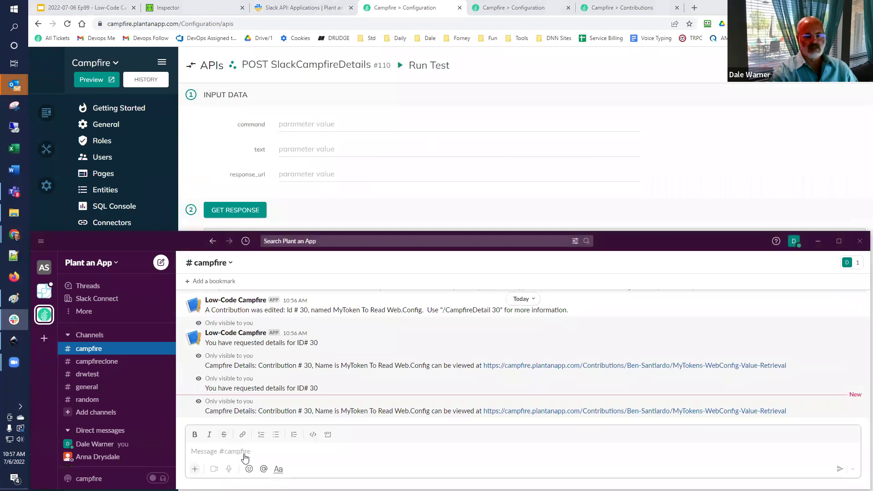
{"action": "type", "text": "/CampfireDetail 30"}
{"action": "key", "text": "Return"}
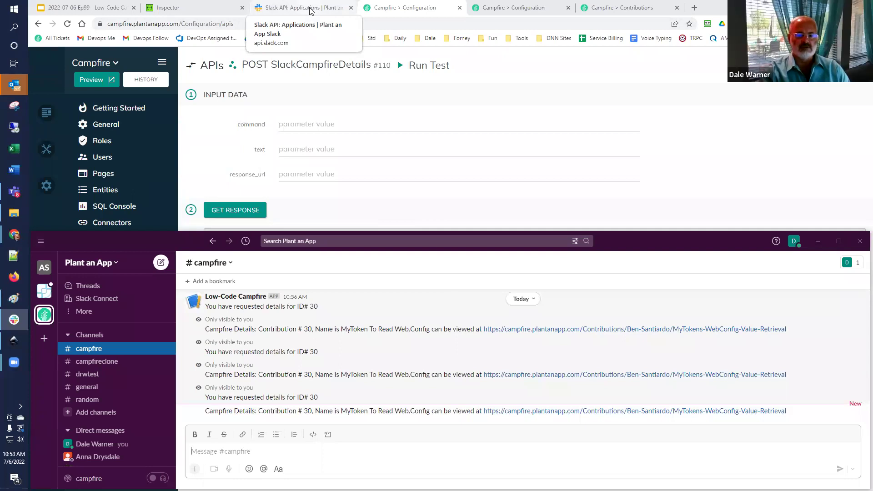
Search Google for "slack ephemeral message" in a new browser tab.
{"action": "left_click", "coordinate": [695, 10]}
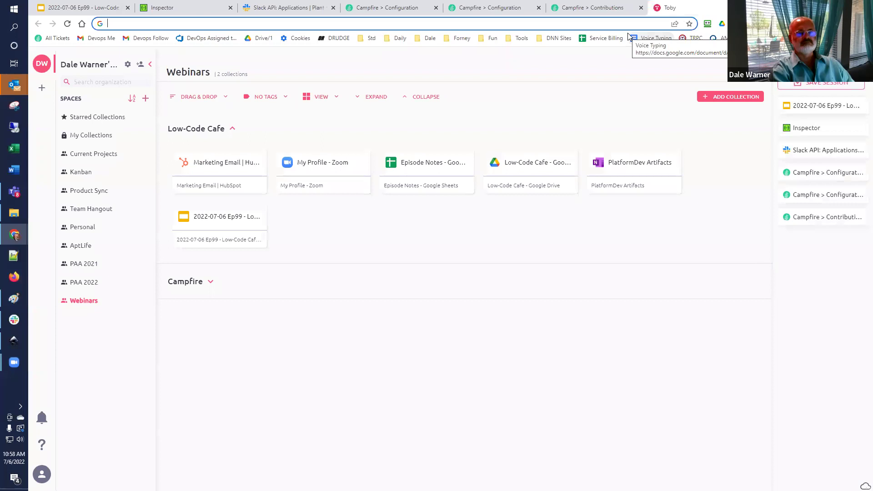
{"action": "type", "text": "slack e"}
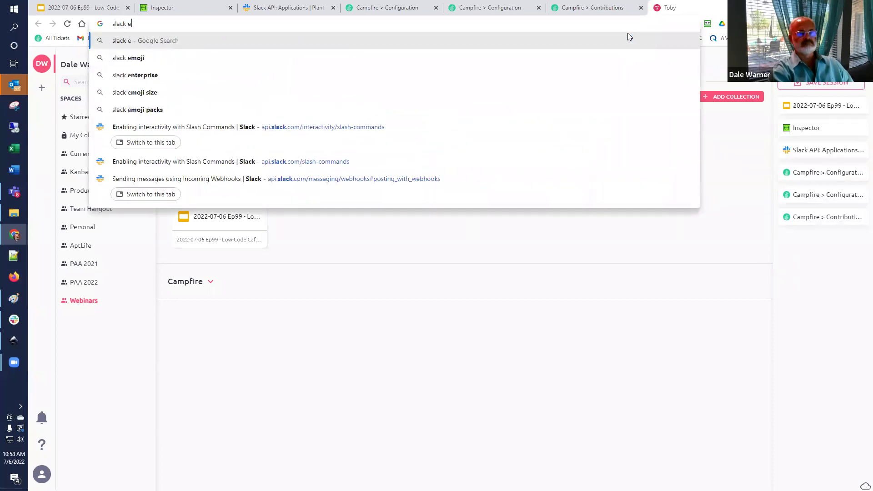
{"action": "type", "text": "phe"}
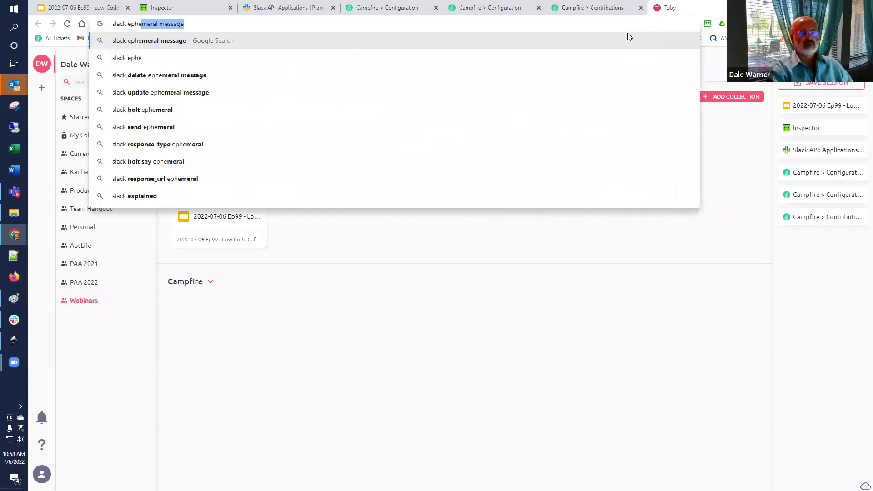
{"action": "key", "text": "Return"}
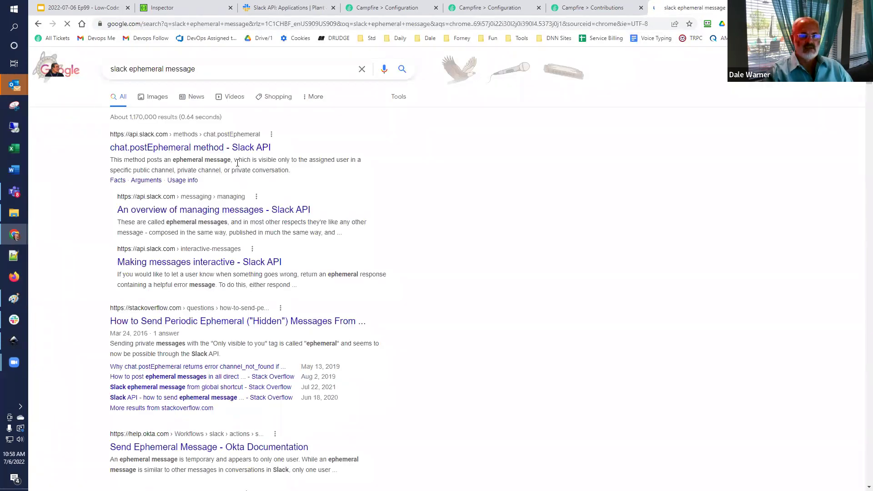
Review Slack's chat.postEphemeral method documentation from the search results, including its facts and required arguments, and close the page.
{"action": "left_click", "coordinate": [203, 153]}
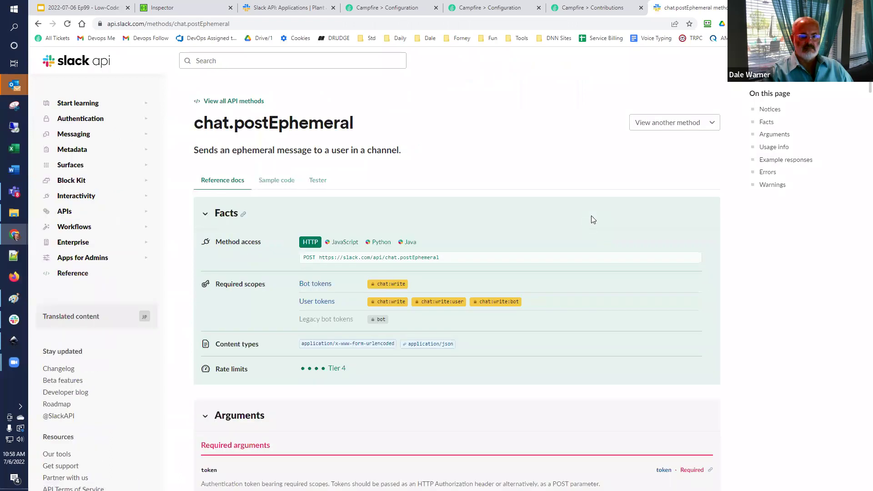
{"action": "scroll", "coordinate": [593, 221], "scroll_direction": "down", "scroll_amount": 2}
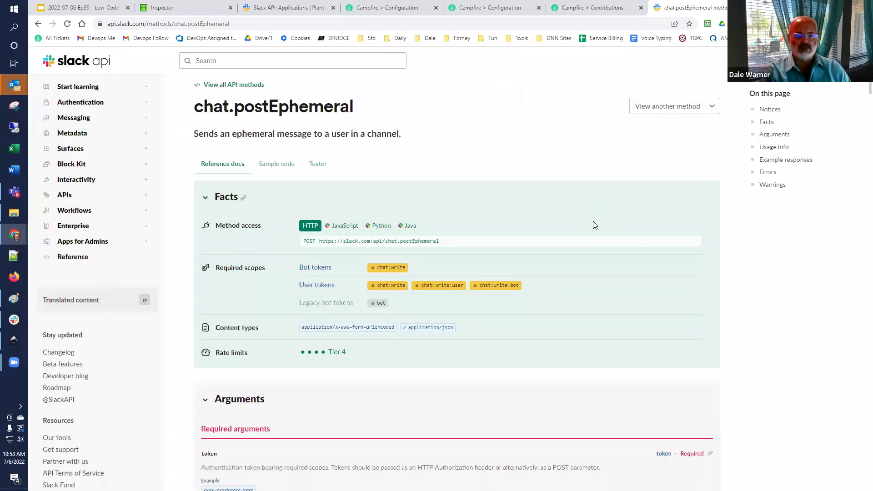
{"action": "scroll", "coordinate": [592, 227], "scroll_direction": "down", "scroll_amount": 1}
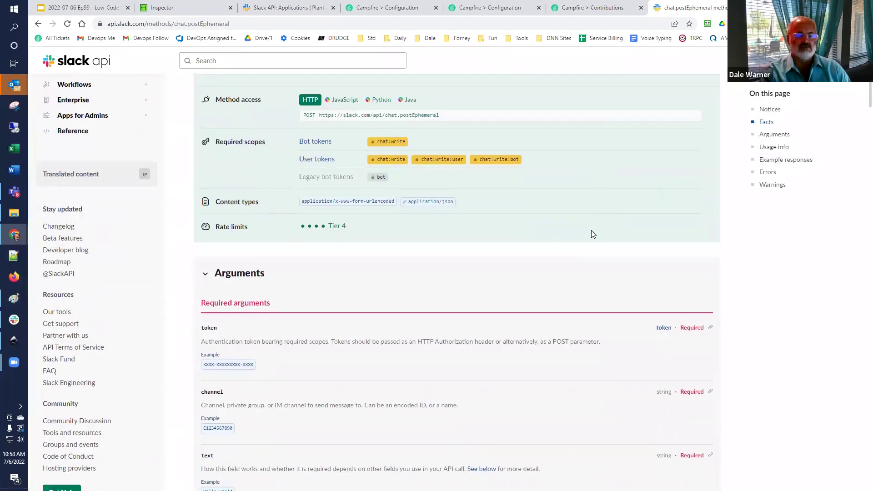
{"action": "scroll", "coordinate": [590, 230], "scroll_direction": "up", "scroll_amount": 3}
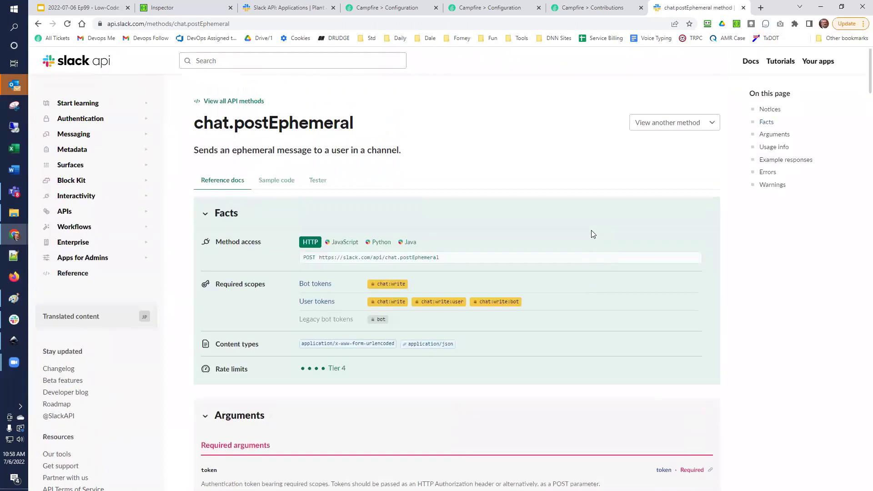
{"action": "left_click", "coordinate": [743, 8]}
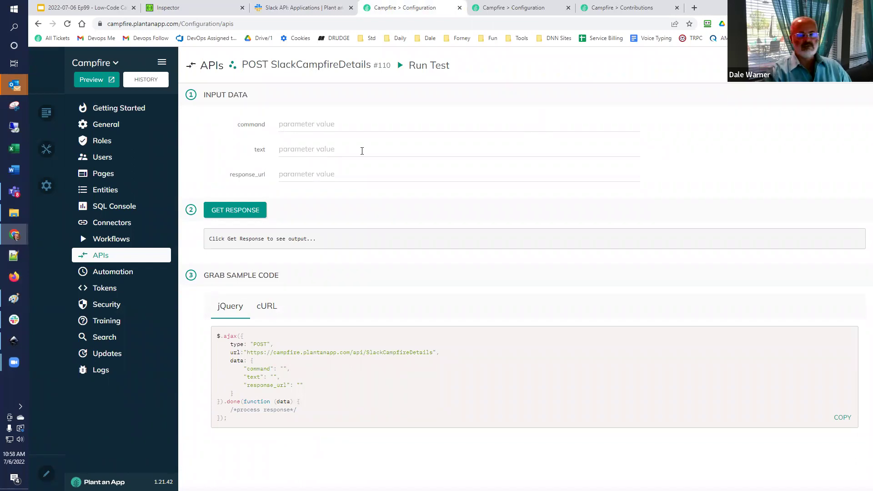
Switch to the 2022-07-06 Ep99 Low-Code Café presentation and start the slideshow from its final "Happy Low-coding!" slide.
{"action": "key", "text": "ctrl+1"}
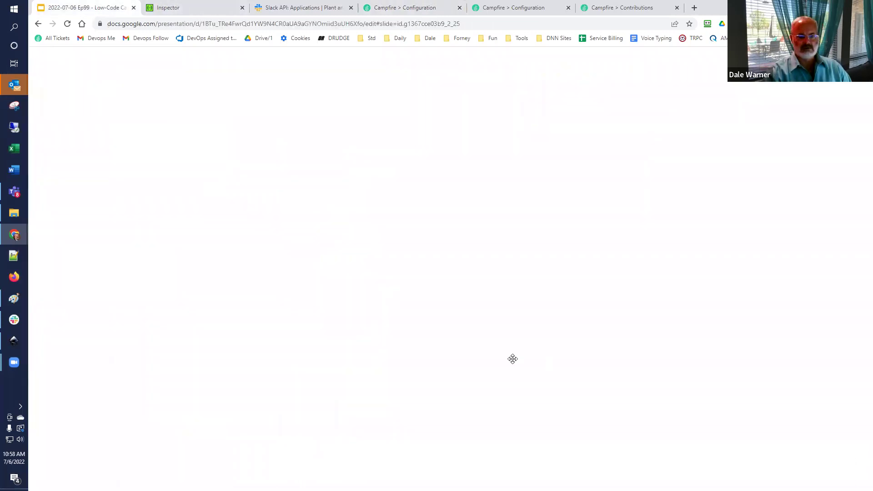
{"action": "key", "text": "End"}
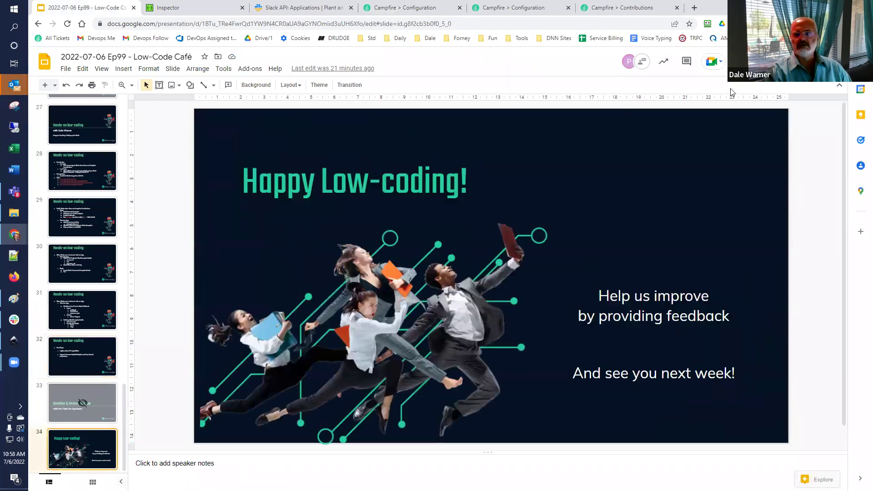
{"action": "key", "text": "ctrl+Return"}
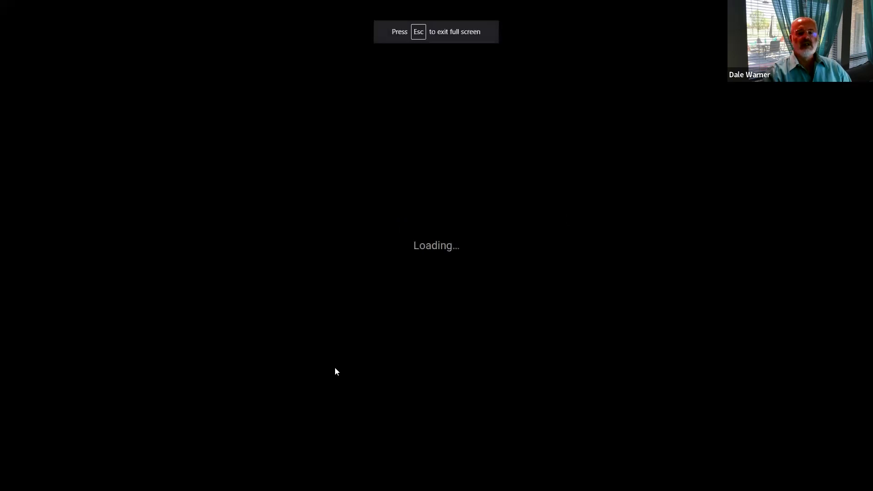